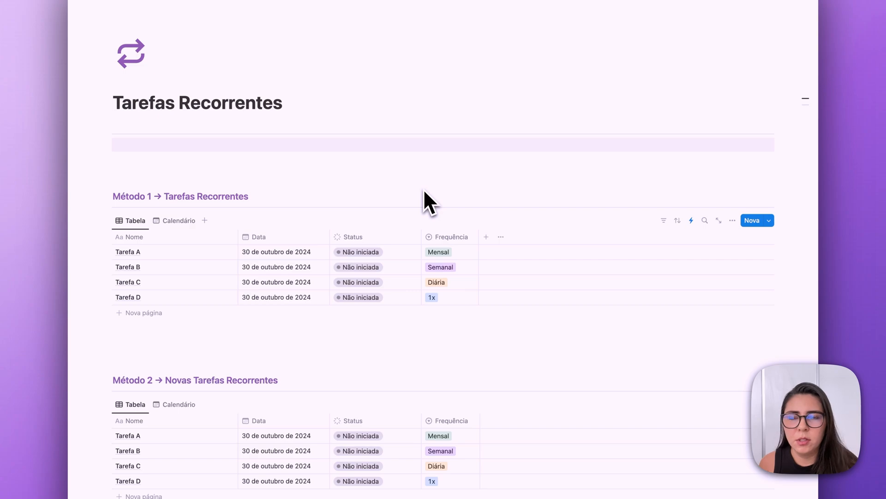
# Set the Status of Tarefa A, Tarefa B, Tarefa C and Tarefa D in the Método 1 table to Concluído.
pyautogui.scroll(-1, 244, 217)
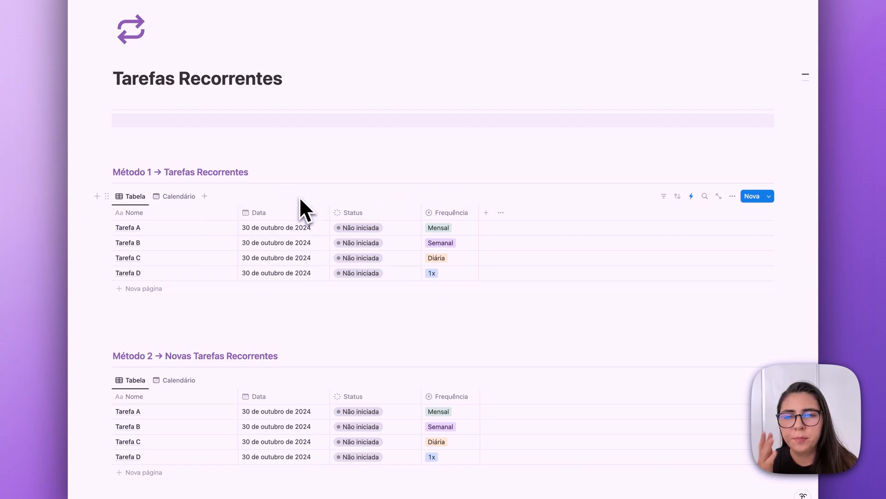
pyautogui.click(363, 228)
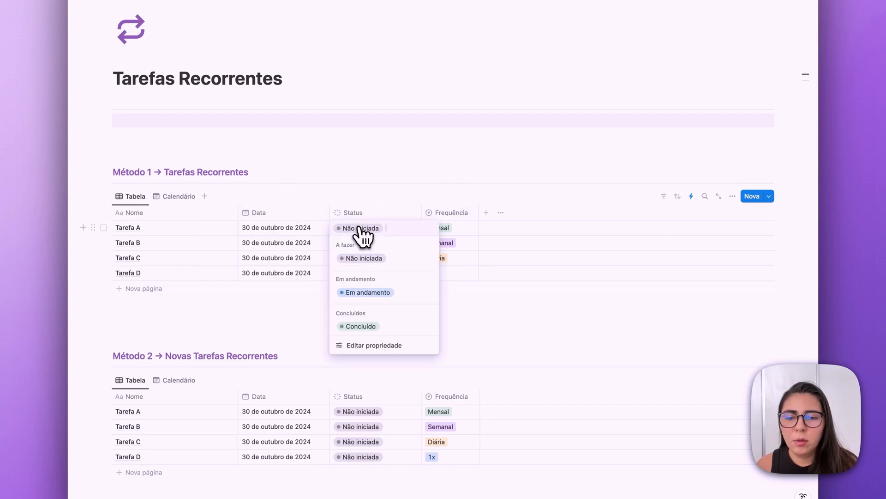
pyautogui.click(364, 327)
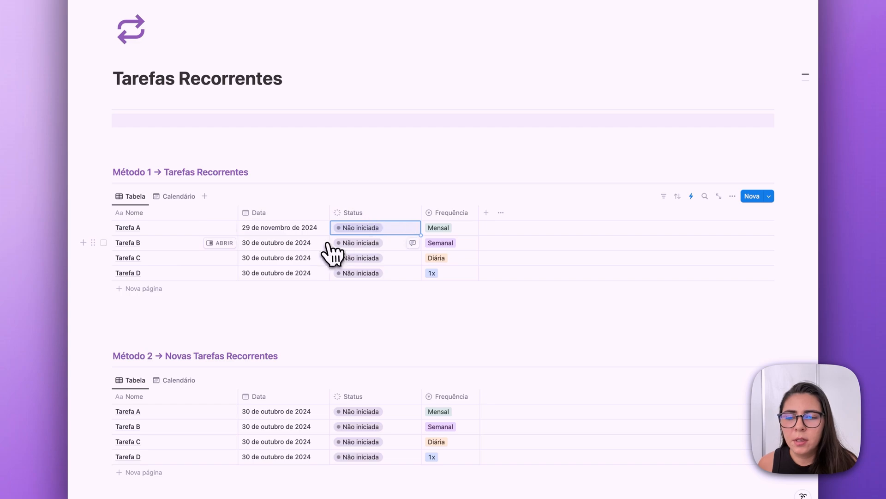
pyautogui.click(353, 243)
pyautogui.click(361, 341)
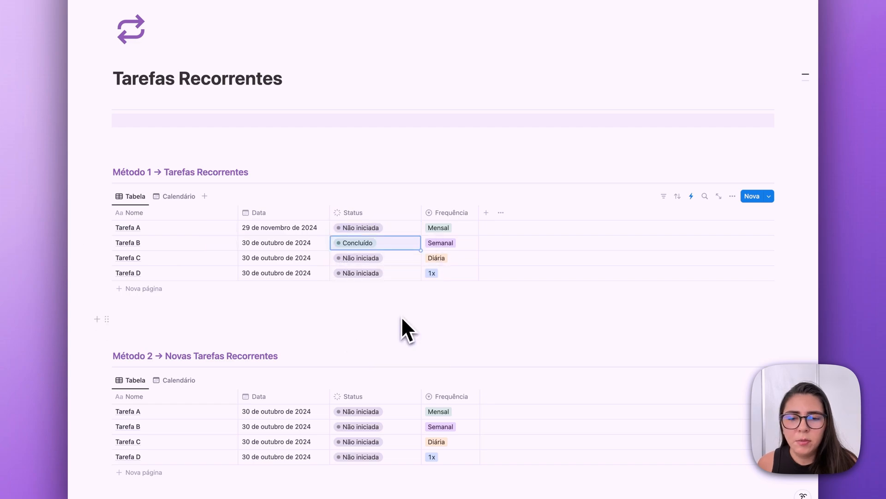
pyautogui.click(387, 260)
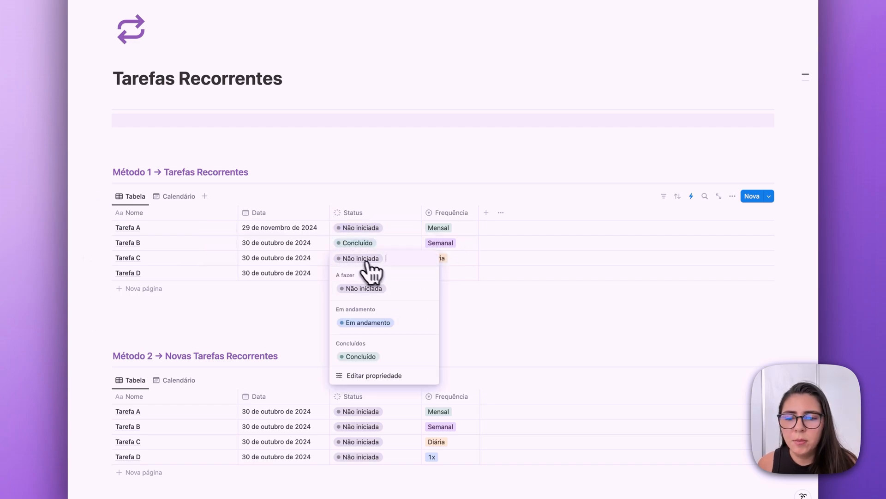
pyautogui.click(367, 358)
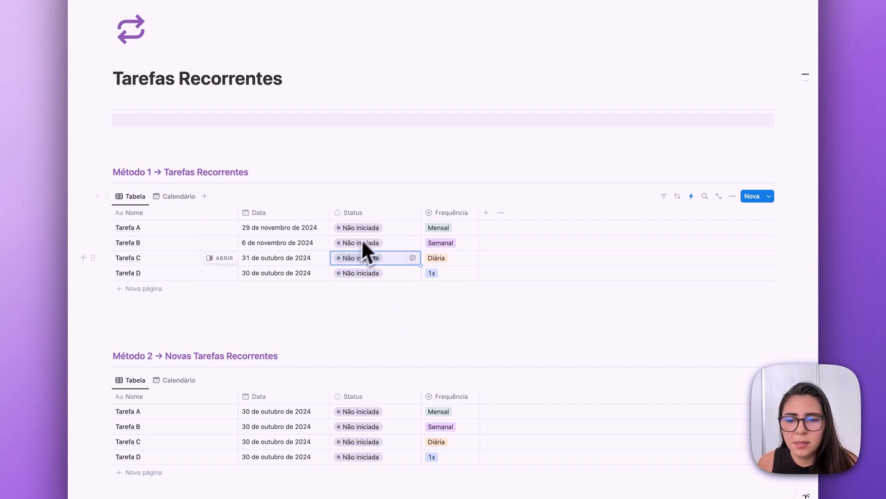
pyautogui.click(379, 277)
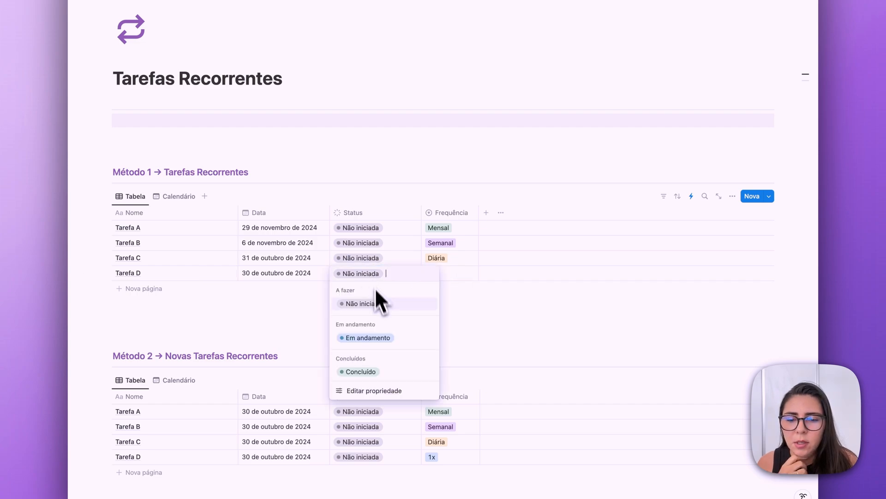
pyautogui.click(365, 369)
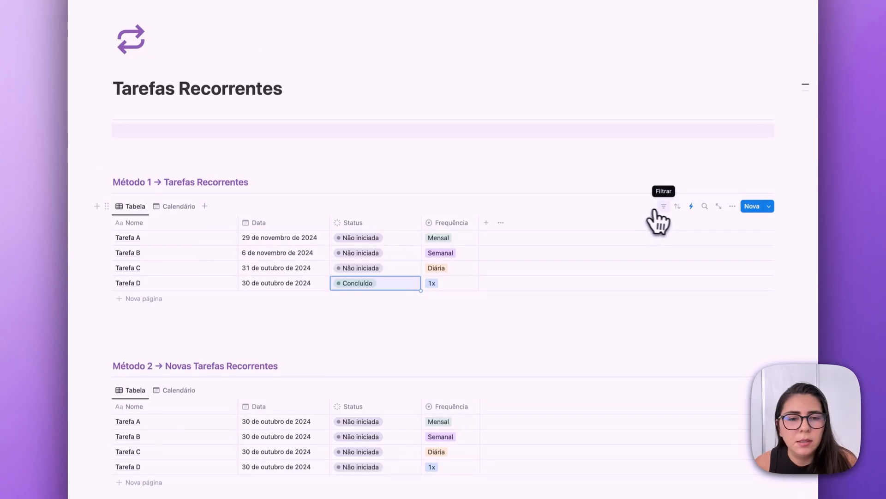
# Filter the Método 1 table by Status with the condition "não é" and the Concluídos group selected.
pyautogui.click(663, 176)
pyautogui.click(639, 290)
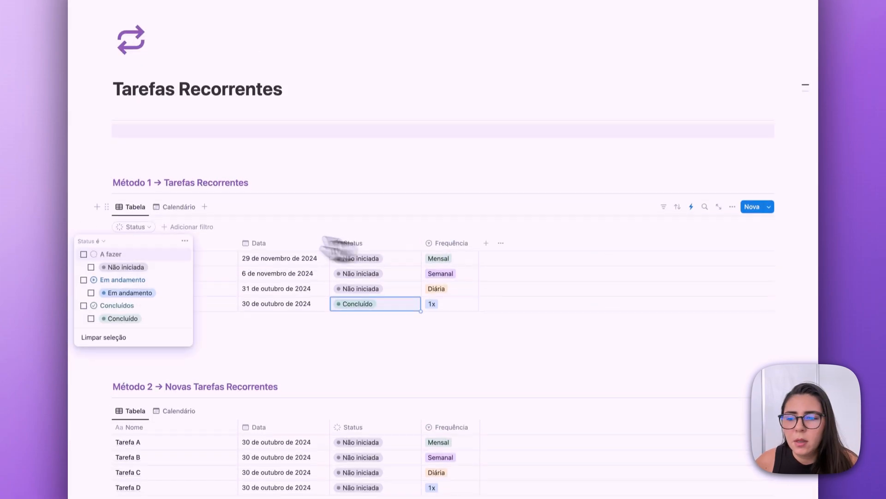
pyautogui.click(90, 231)
pyautogui.click(105, 256)
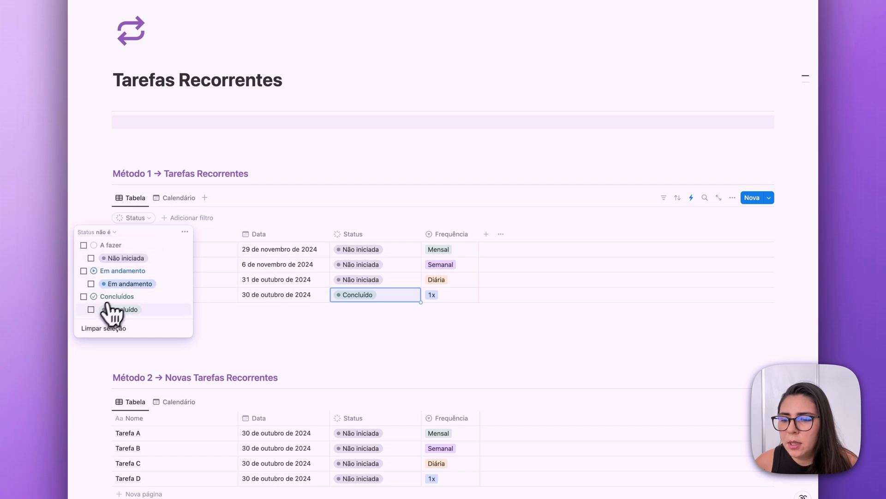
pyautogui.click(115, 297)
pyautogui.scroll(-1, 653, 221)
pyautogui.click(663, 202)
# Filter the Método 2 table by Status with the condition "não é" and the Concluídos group selected.
pyautogui.scroll(-2, 496, 312)
pyautogui.scroll(-4, 481, 329)
pyautogui.click(663, 234)
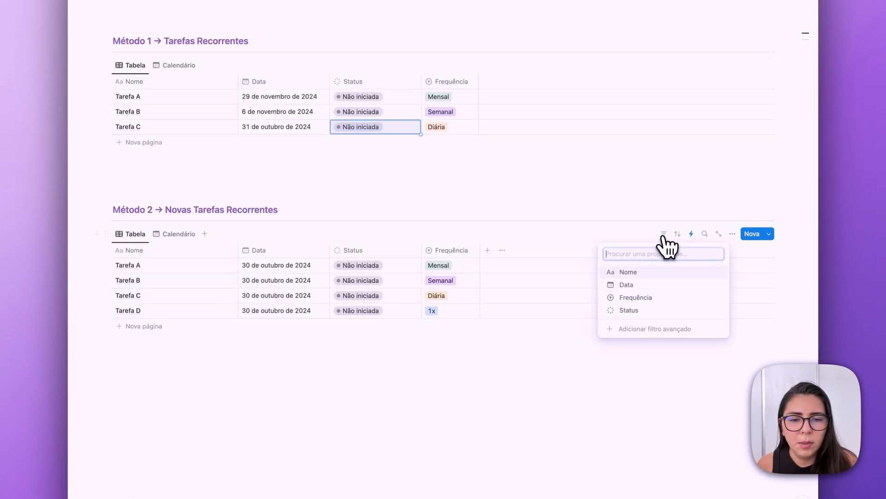
pyautogui.click(633, 311)
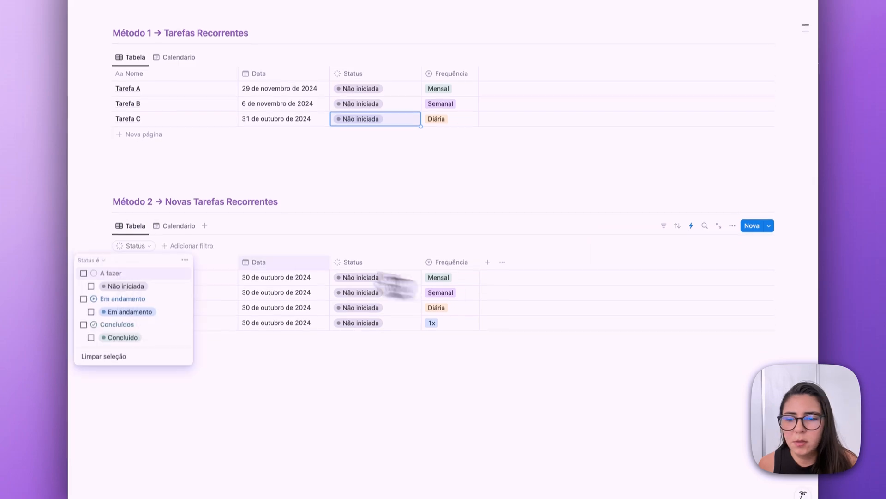
pyautogui.click(104, 244)
pyautogui.click(89, 269)
pyautogui.click(118, 308)
pyautogui.click(265, 272)
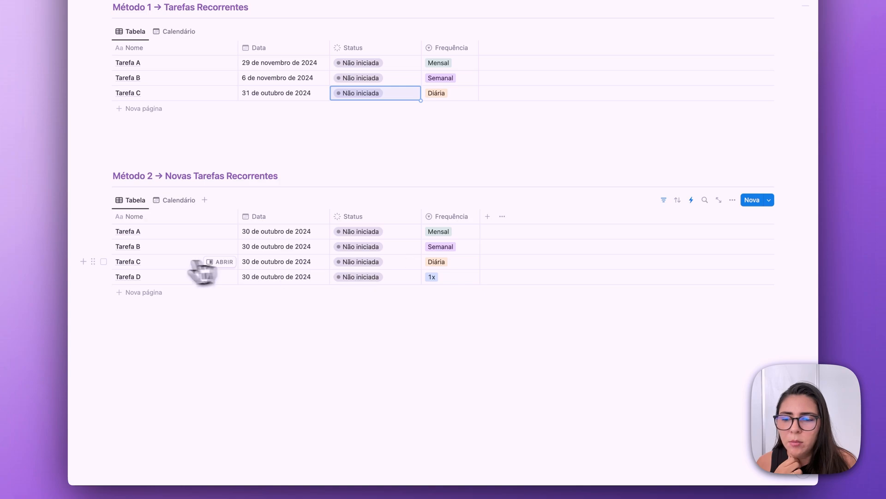
# Set the Status of Tarefa C, Tarefa B, Tarefa A and Tarefa D in the Método 2 table to Concluído.
pyautogui.click(357, 262)
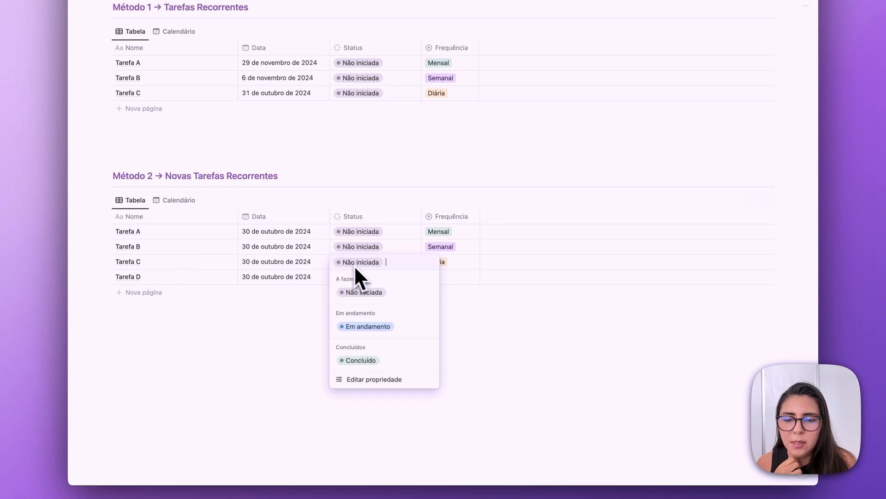
pyautogui.click(366, 359)
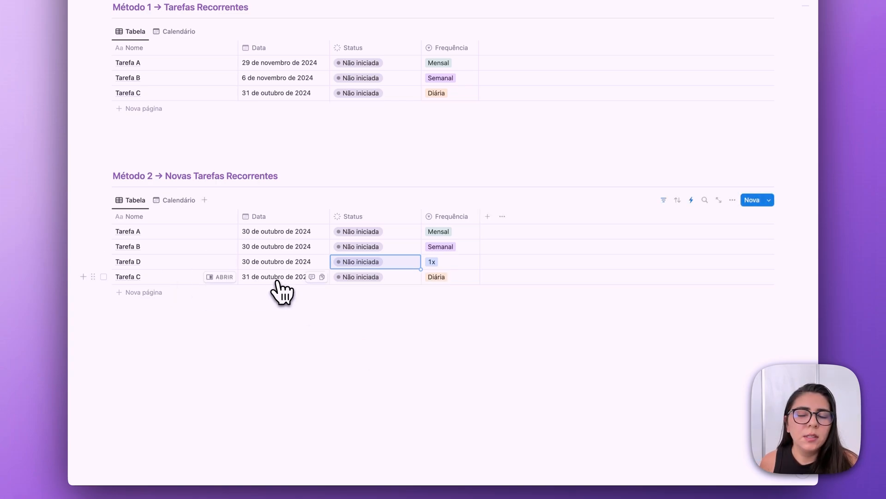
pyautogui.click(361, 247)
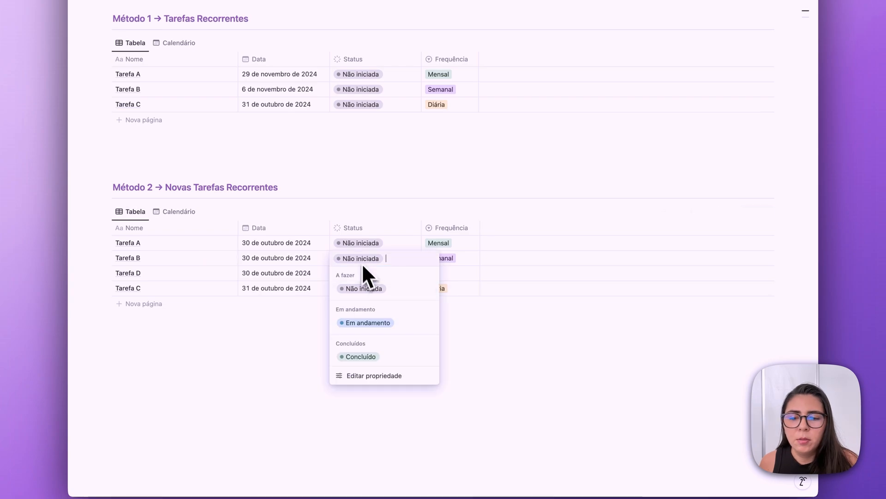
pyautogui.click(365, 357)
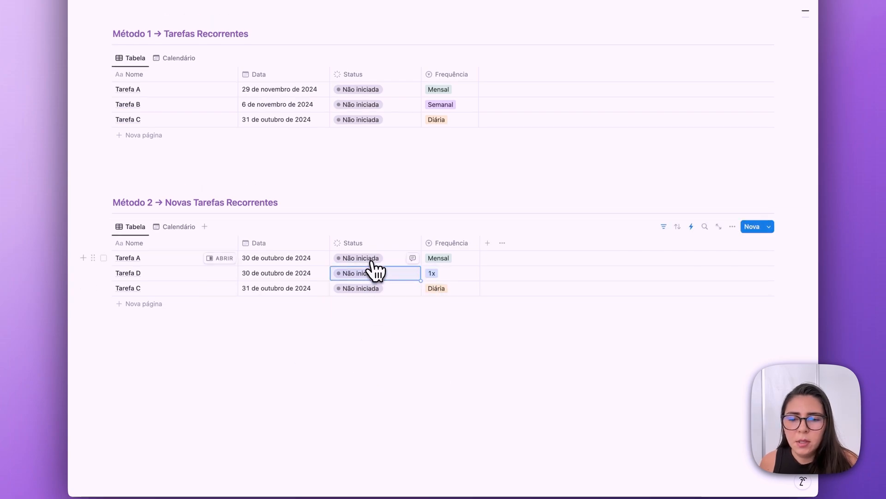
pyautogui.click(372, 261)
pyautogui.click(365, 357)
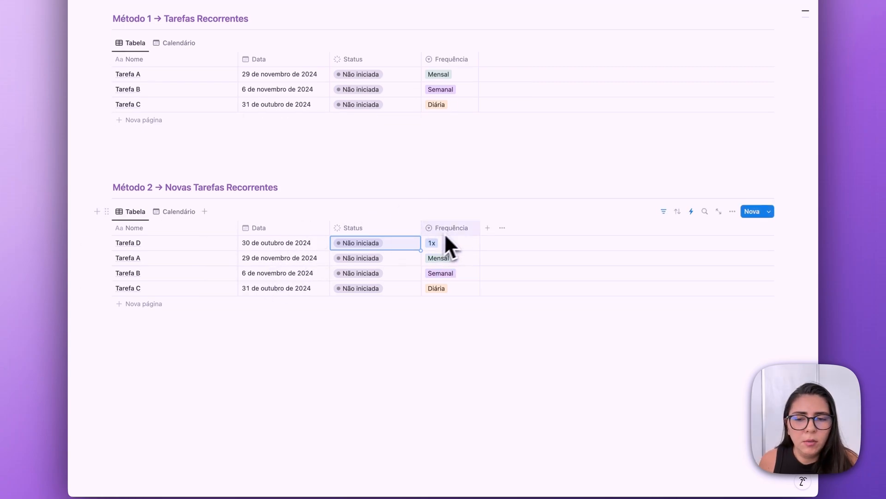
pyautogui.click(378, 245)
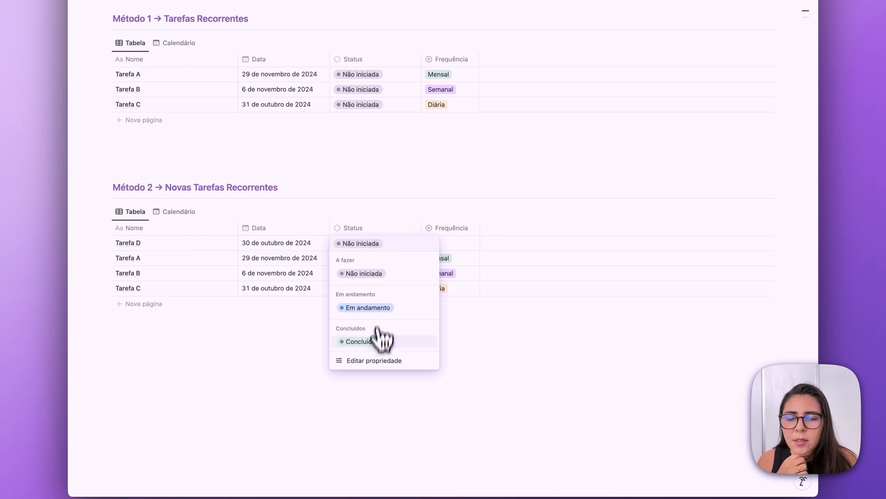
pyautogui.click(367, 343)
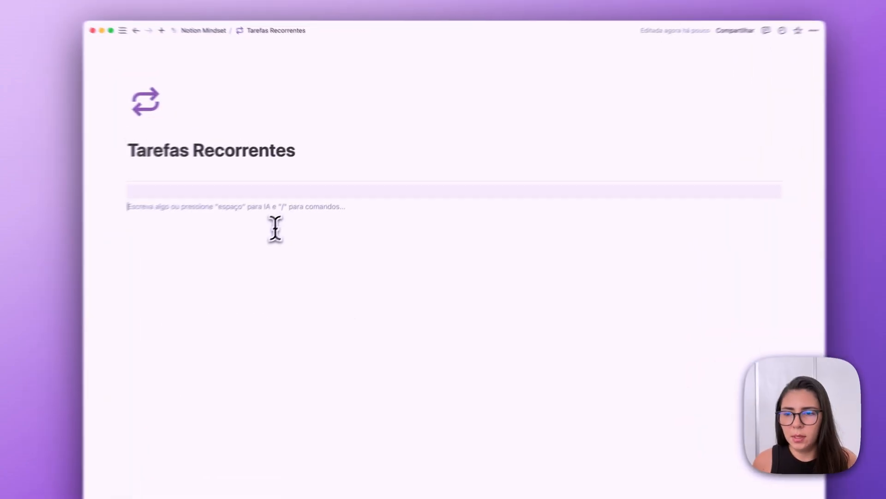
# Insert a new inline table database on the empty Tarefas Recorrentes page and title it [TAREFAS RECORRENTES].
pyautogui.write('/bas')
pyautogui.press('Return')
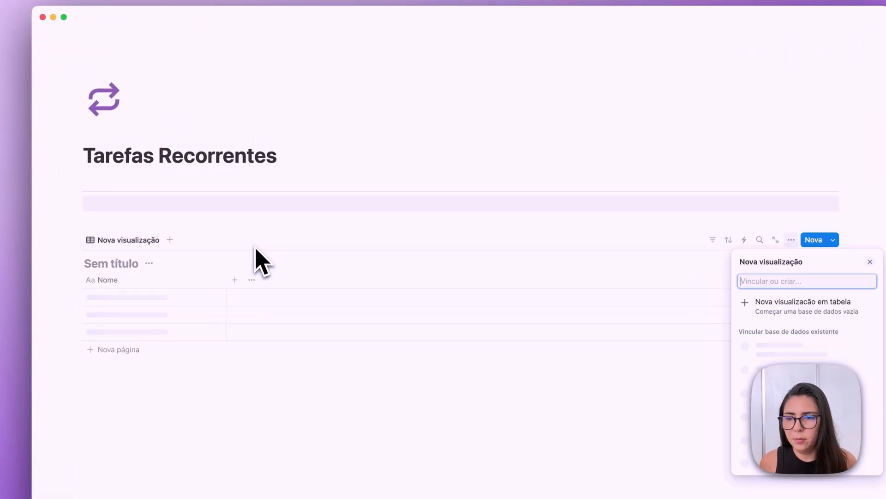
pyautogui.click(117, 262)
pyautogui.click(114, 264)
pyautogui.write('D')
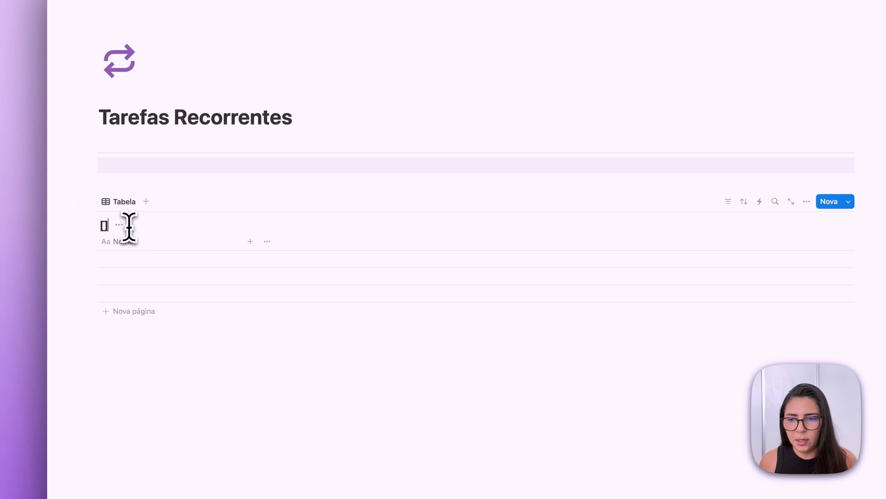
pyautogui.write('TAREFAS RECORRENTES')
# Add a Data property and a Status property to the [TAREFAS RECORRENTES] table.
pyautogui.click(250, 241)
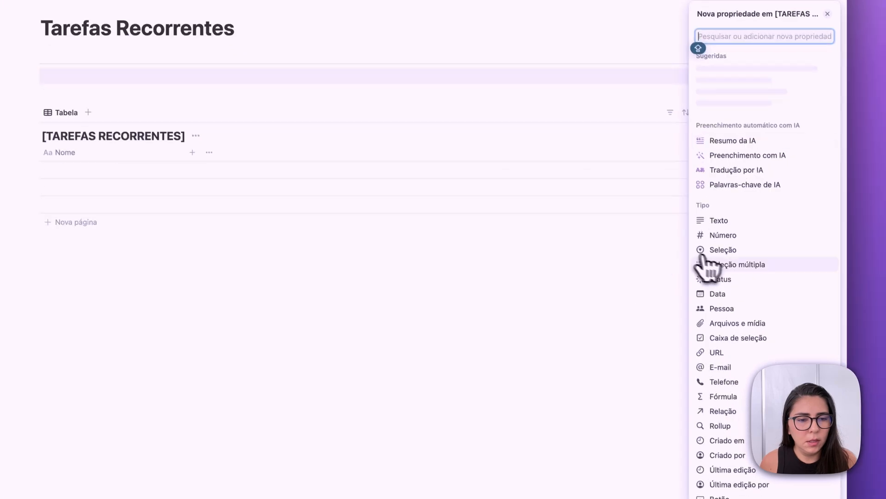
pyautogui.click(717, 316)
pyautogui.click(369, 226)
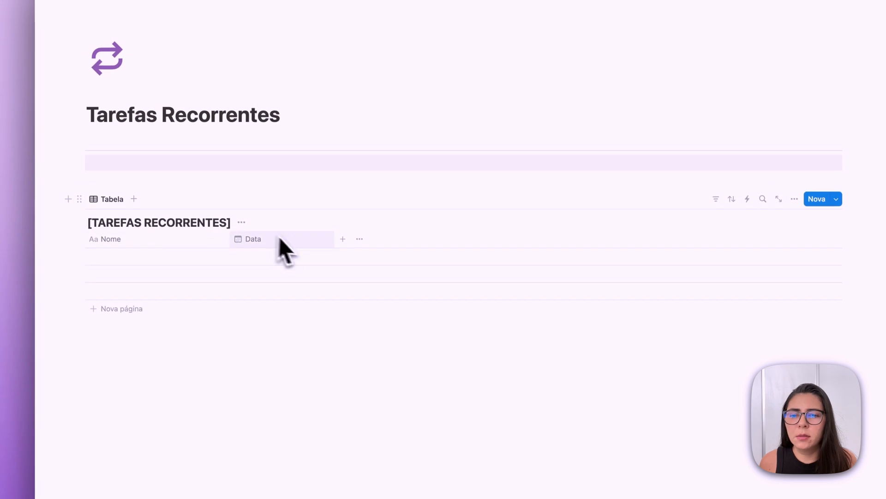
pyautogui.click(343, 240)
pyautogui.click(776, 391)
pyautogui.click(454, 215)
# Add a Seleção property to the [TAREFAS RECORRENTES] table and name it Frequência.
pyautogui.click(404, 187)
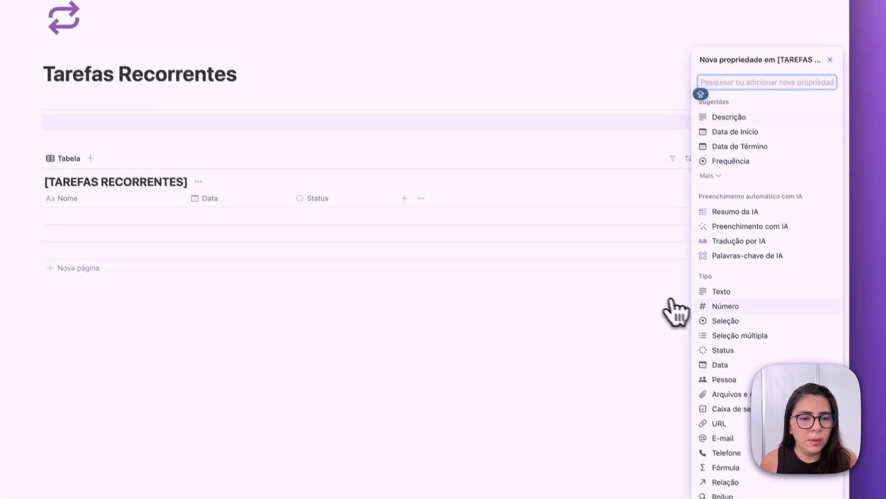
pyautogui.click(711, 306)
pyautogui.write('FR')
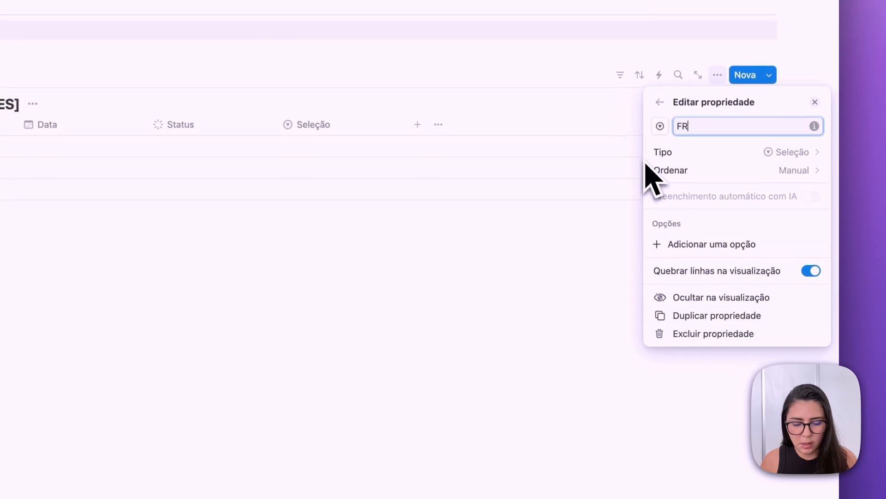
pyautogui.press('BackSpace')
pyautogui.write('requência')
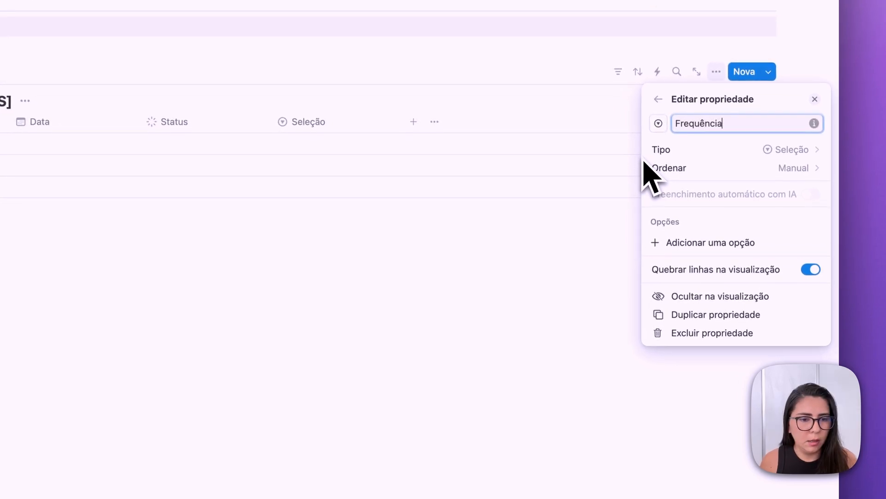
# Create the options 1x, Diária, Semanal and Mensal for the Frequência property.
pyautogui.click(711, 243)
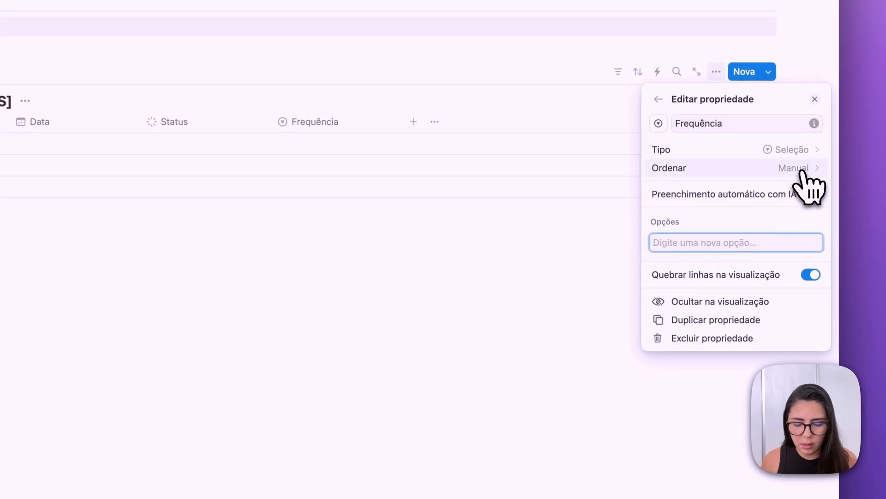
pyautogui.write('1x')
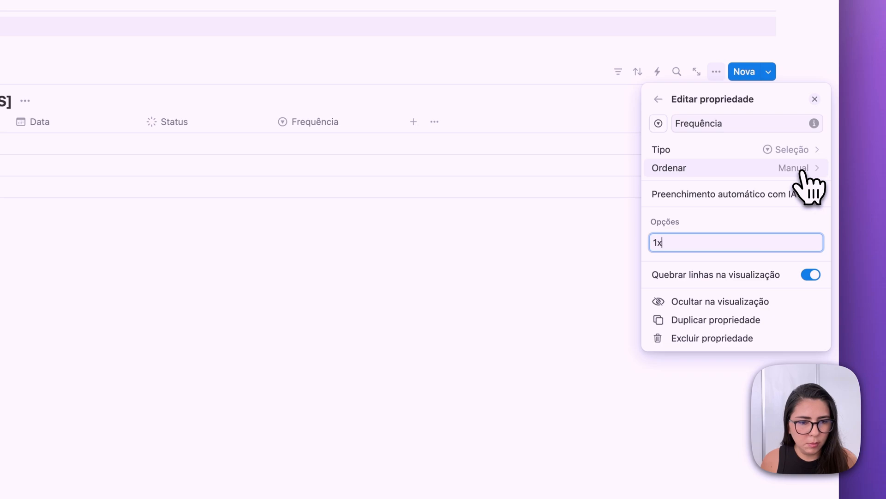
pyautogui.press('Return')
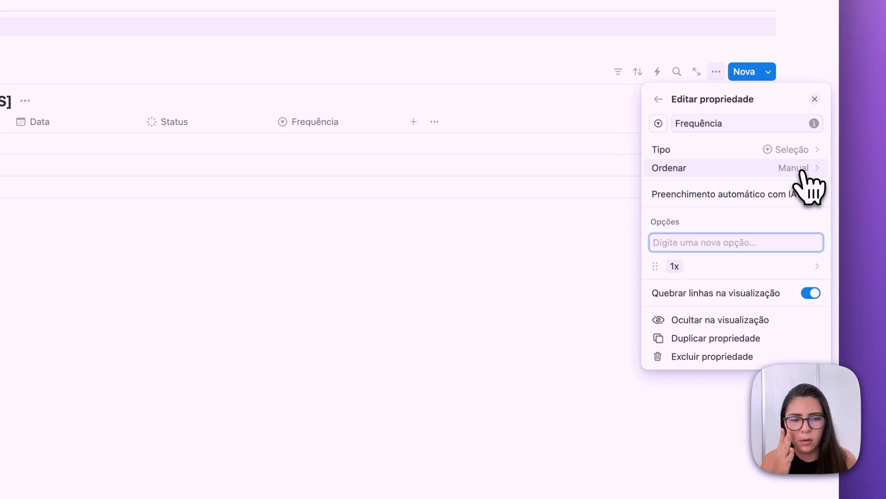
pyautogui.write('Diária')
pyautogui.press('Return')
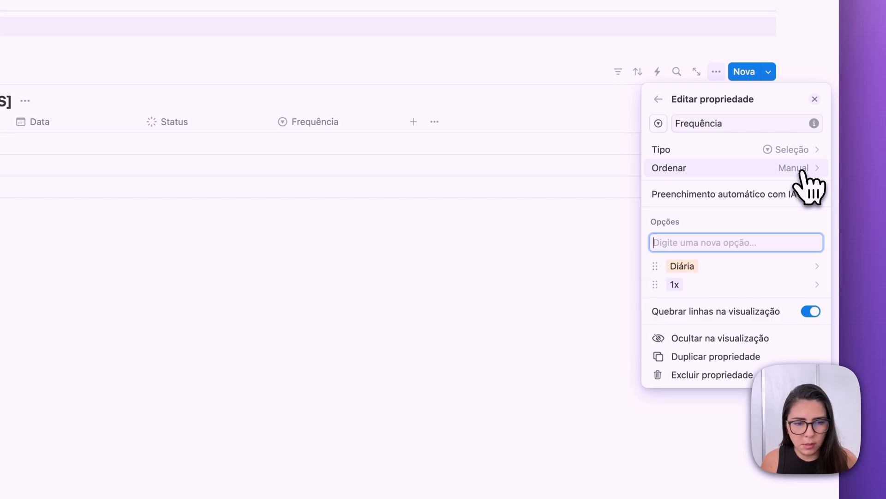
pyautogui.write('Semanal')
pyautogui.press('Return')
pyautogui.write('Me')
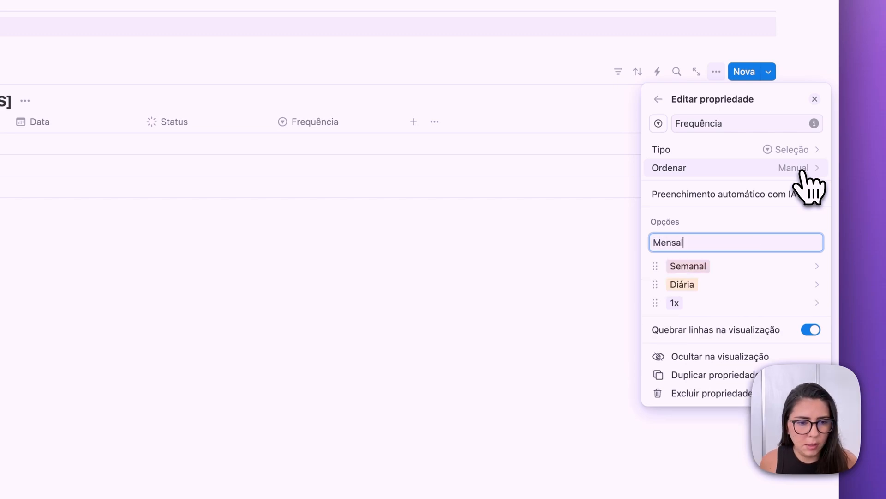
pyautogui.write('nsal')
pyautogui.press('Return')
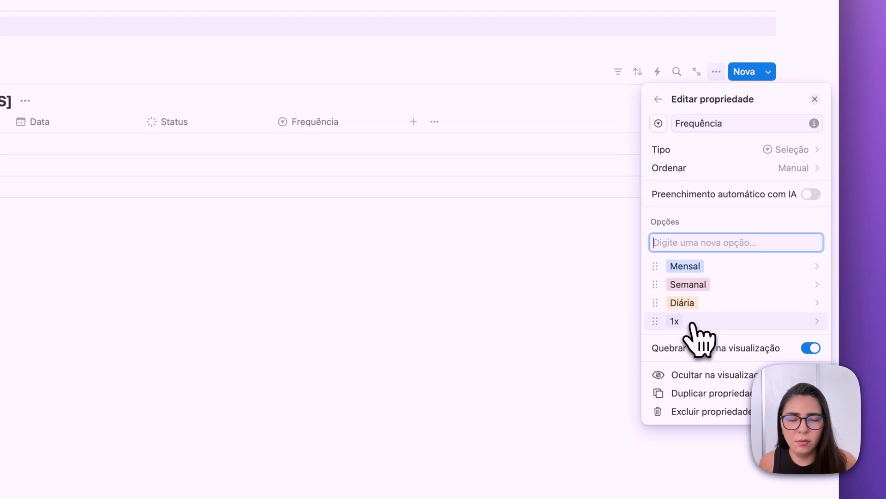
pyautogui.click(462, 281)
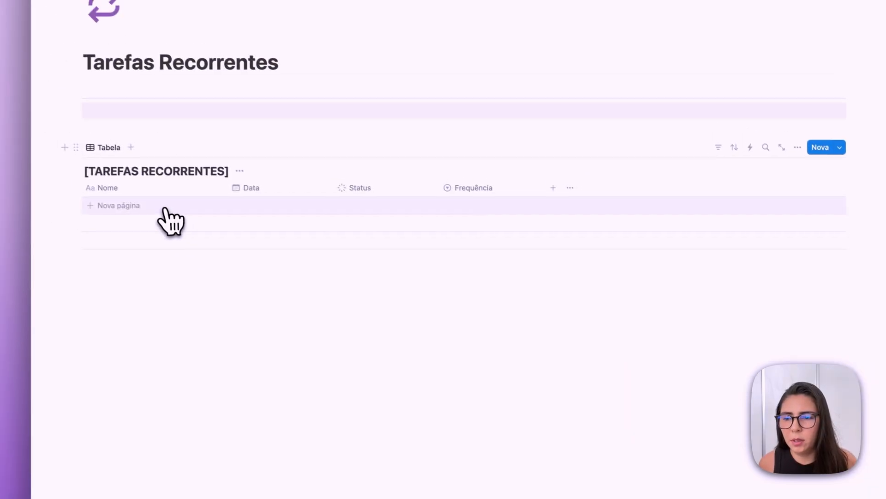
# Add Tarefa A, Tarefa B, Tarefa C and Tarefa D with the frequencies Mensal, Semanal, Diária and 1x respectively.
pyautogui.click(172, 211)
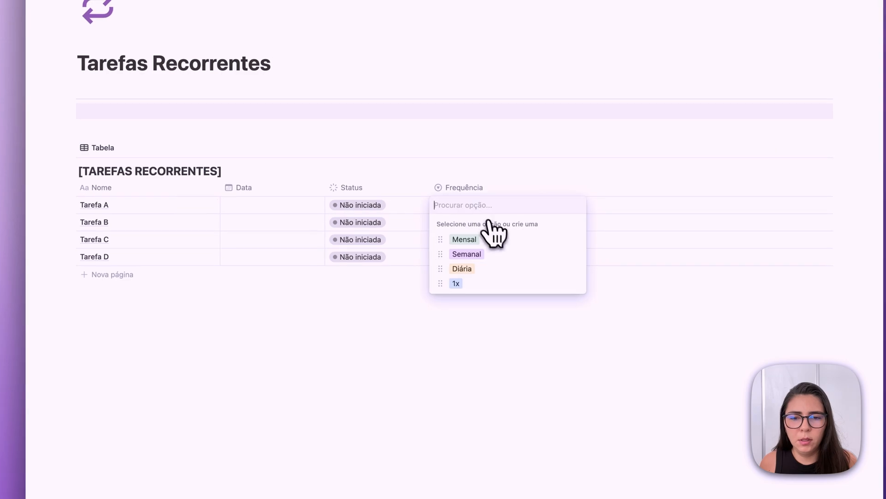
pyautogui.click(464, 238)
pyautogui.click(451, 223)
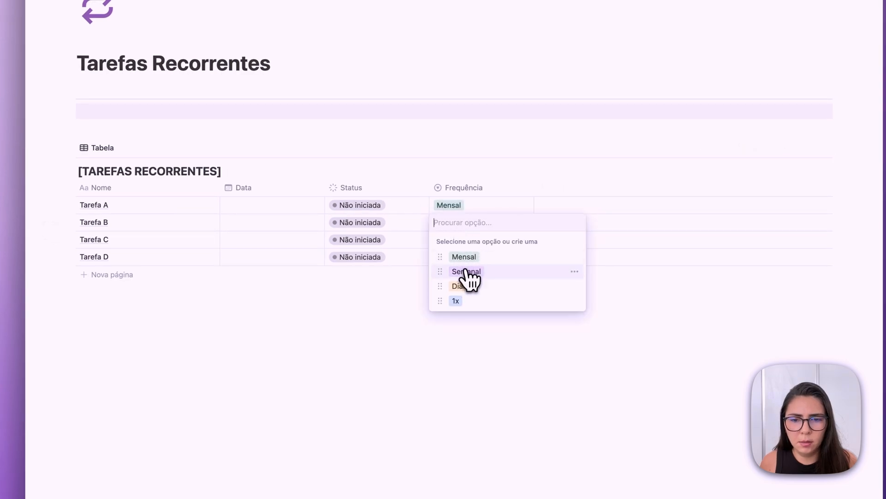
pyautogui.click(462, 271)
pyautogui.click(443, 240)
pyautogui.click(464, 303)
pyautogui.click(462, 256)
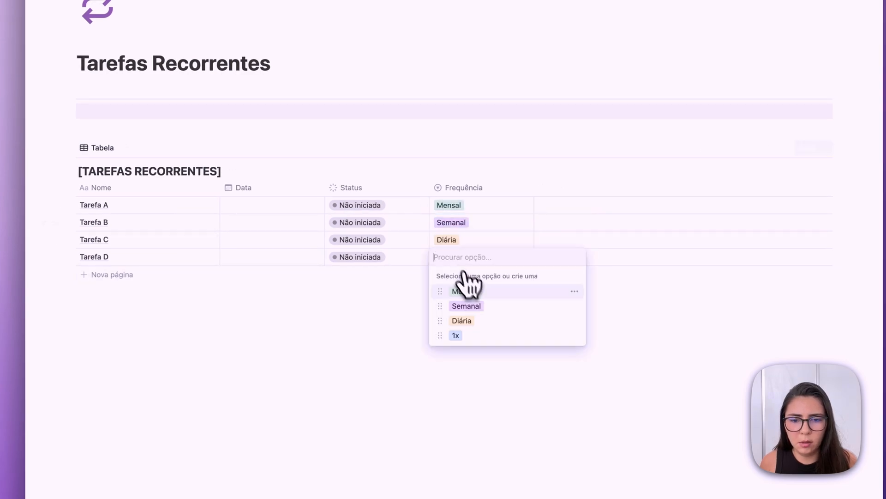
pyautogui.click(464, 334)
# Set the Data of Tarefa A to 30 de outubro de 2024 and fill it down to the other three tasks.
pyautogui.click(296, 206)
pyautogui.click(273, 347)
pyautogui.press('Escape')
pyautogui.moveTo(324, 213); pyautogui.dragTo(323, 267)
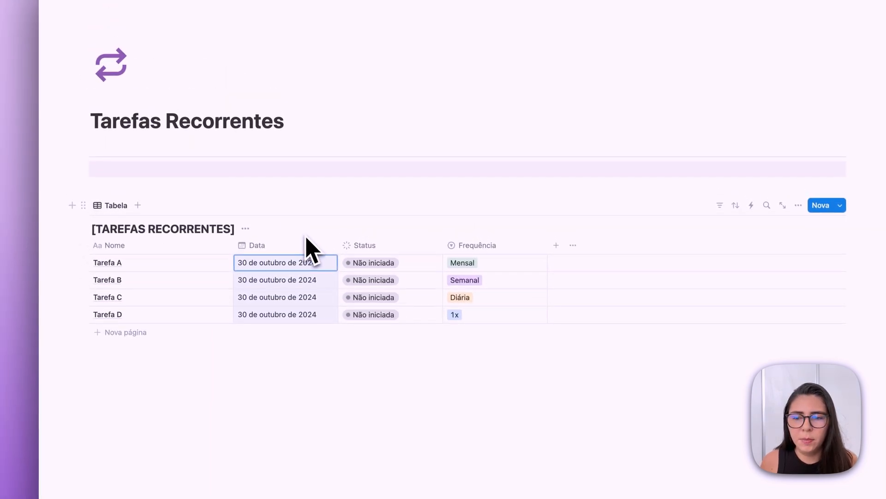
# Hide the [TAREFAS RECORRENTES] database title above the table.
pyautogui.click(244, 203)
pyautogui.click(245, 229)
pyautogui.click(266, 282)
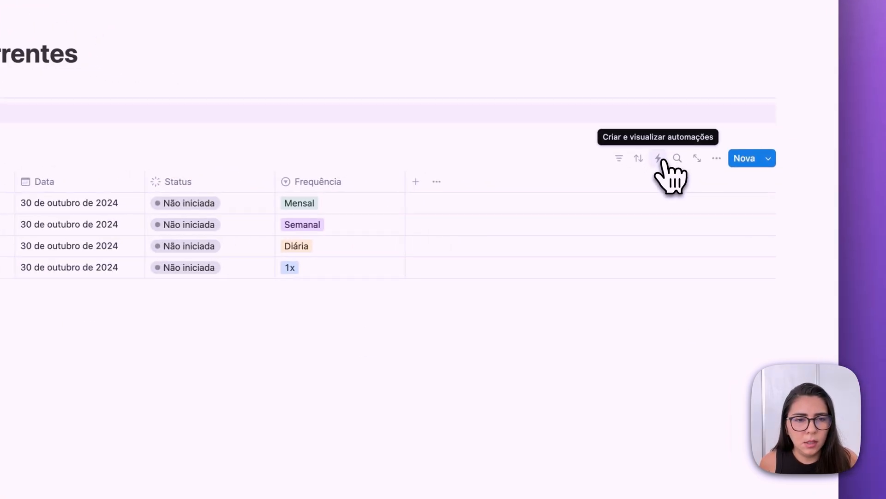
# Create a new automation for the database and name it Tarefas Recorrentes.
pyautogui.click(716, 158)
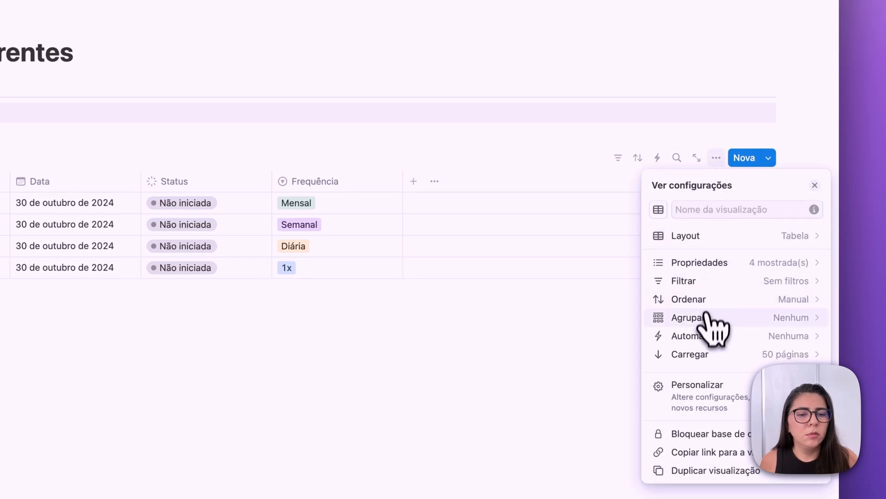
pyautogui.click(747, 337)
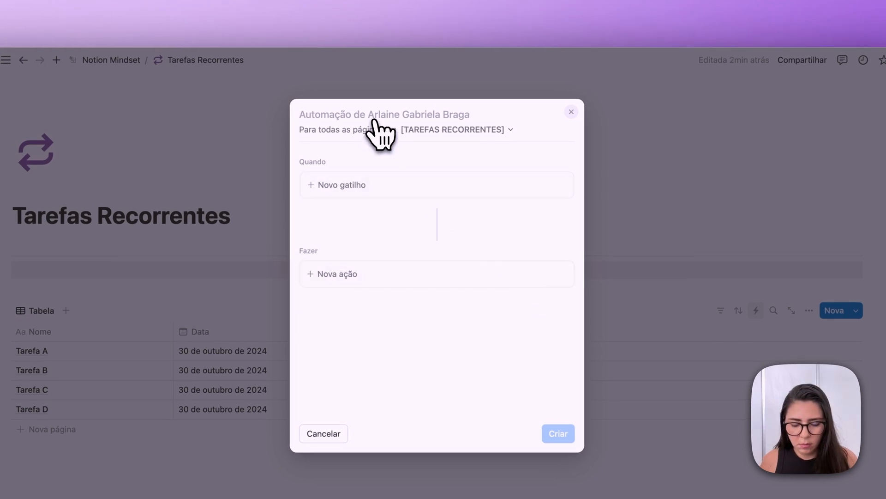
pyautogui.write('Tarefas Recorrentes')
# Add an automation trigger for Frequência being Mensal, Semanal or Diária, leaving out 1x.
pyautogui.click(363, 186)
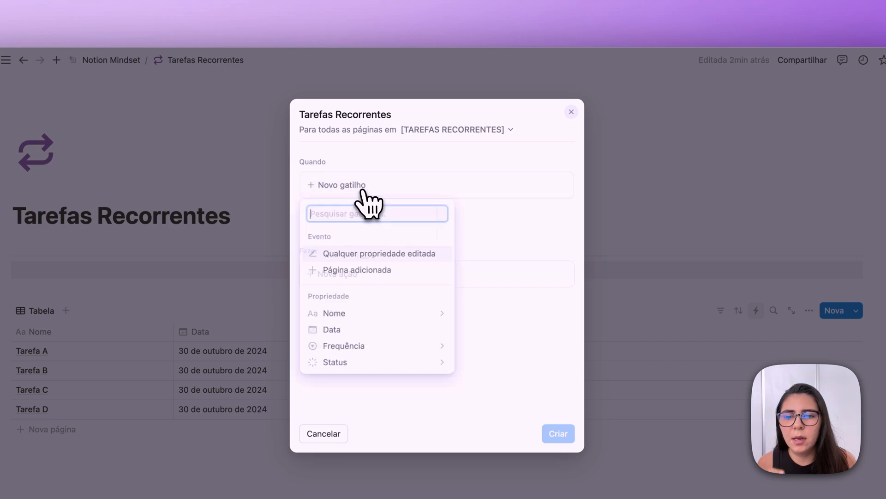
pyautogui.click(359, 347)
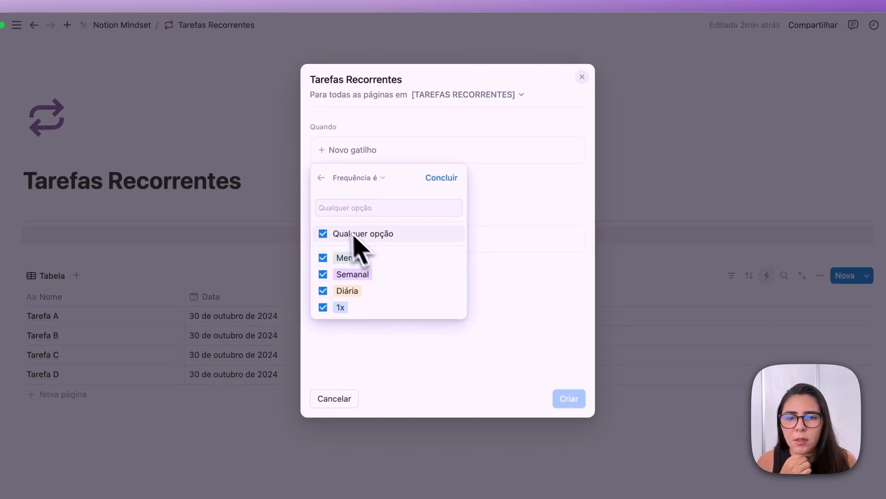
pyautogui.click(329, 308)
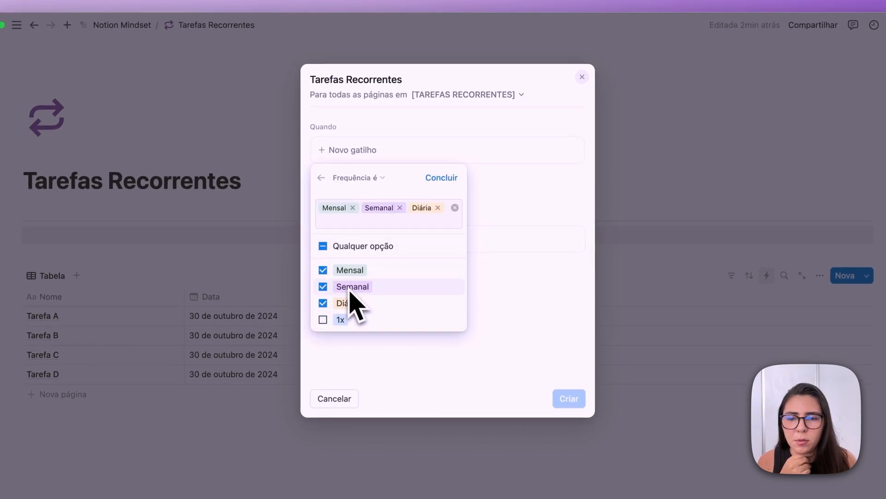
pyautogui.click(442, 179)
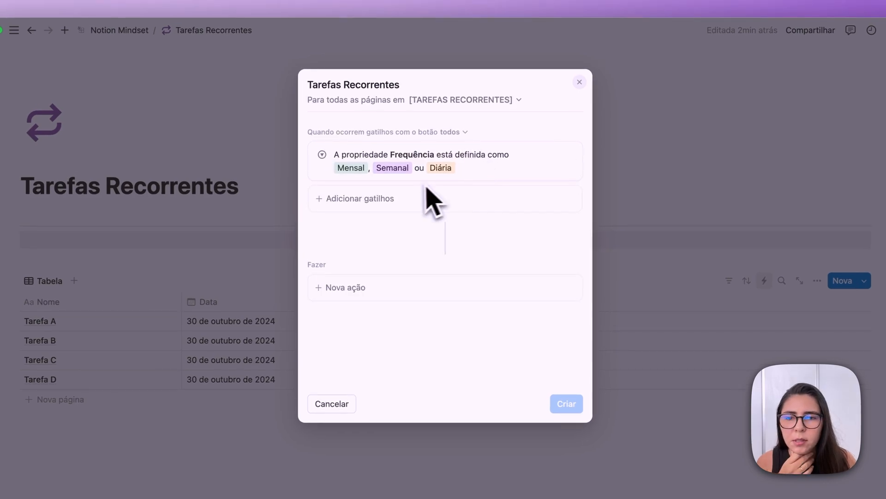
# Add a second automation trigger for Status being set to Concluído.
pyautogui.click(381, 203)
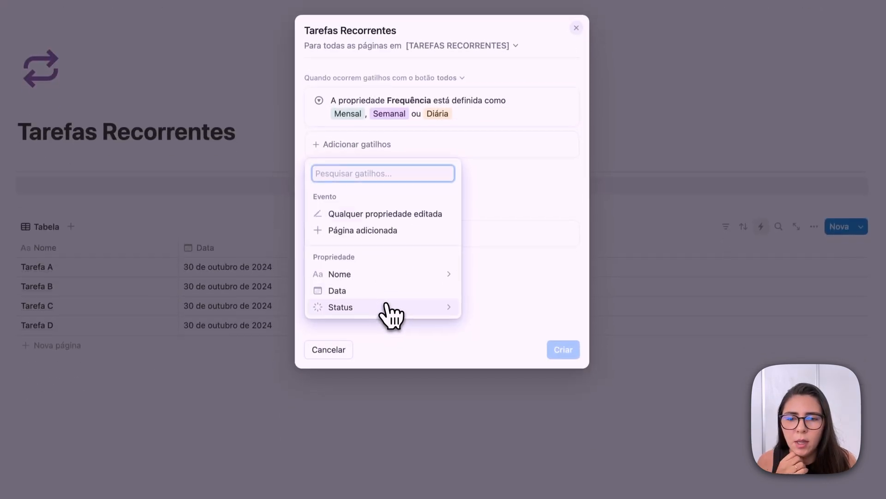
pyautogui.click(390, 343)
pyautogui.click(320, 232)
pyautogui.click(327, 299)
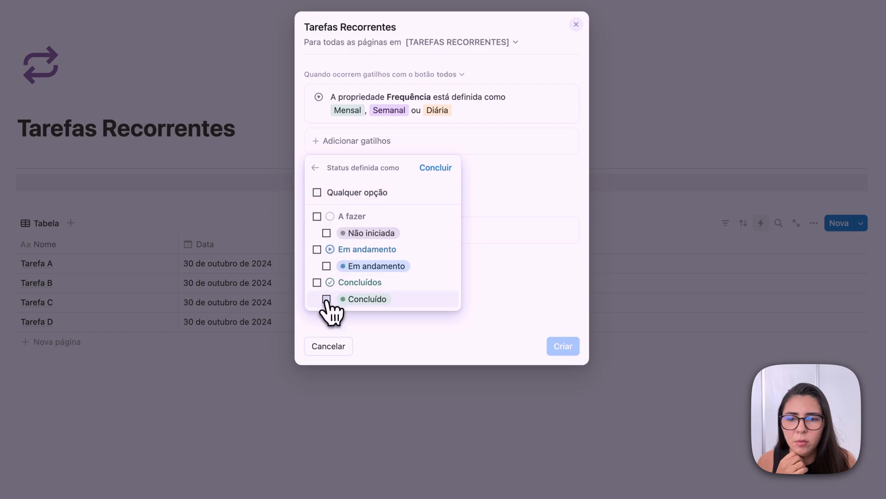
pyautogui.click(434, 168)
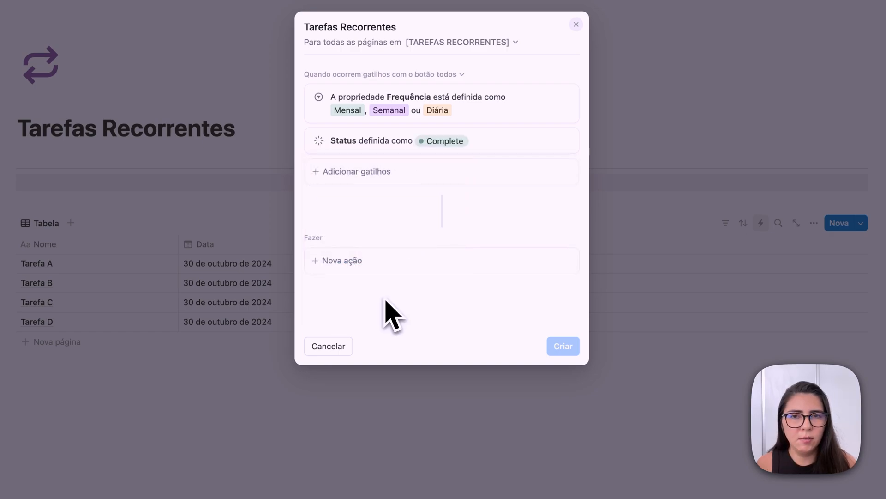
# Add an automation action that edits the Data property using a custom formula.
pyautogui.click(379, 269)
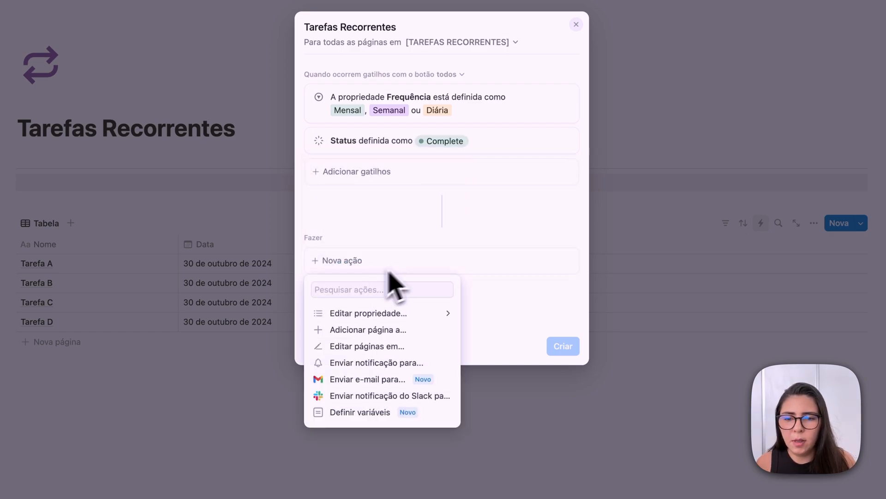
pyautogui.click(396, 313)
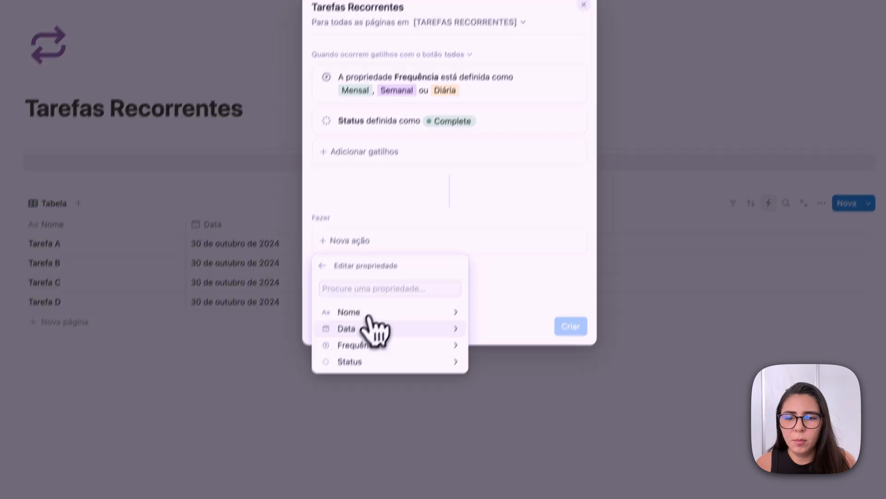
pyautogui.click(372, 294)
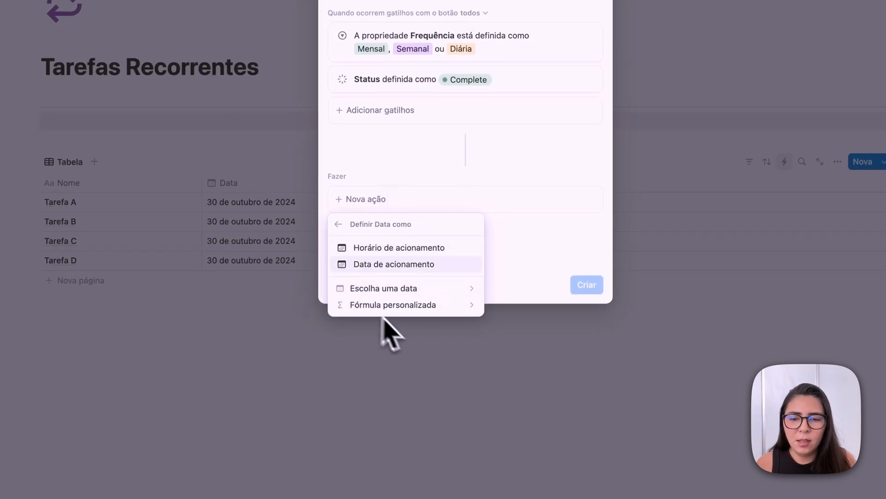
pyautogui.click(418, 307)
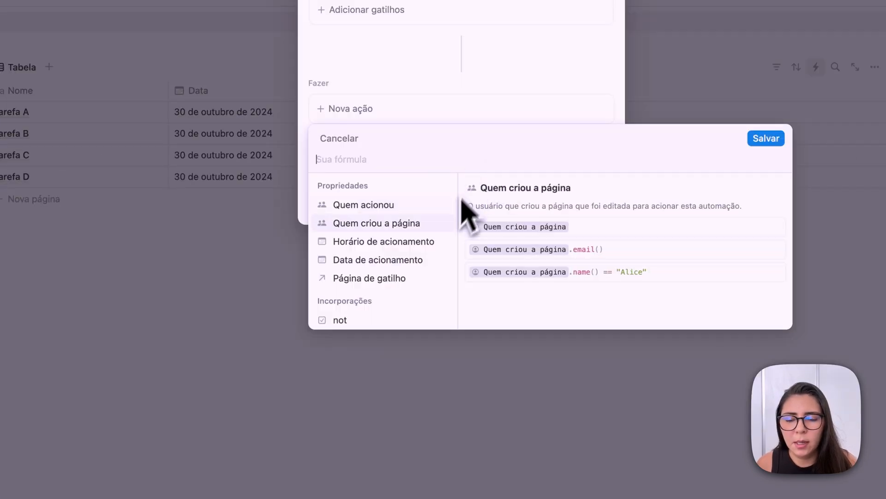
# Begin the Data formula with the trigger page's date and an empty dateAdd function: Página de gatilho.Data.dateAdd().
pyautogui.click(378, 279)
pyautogui.write('.')
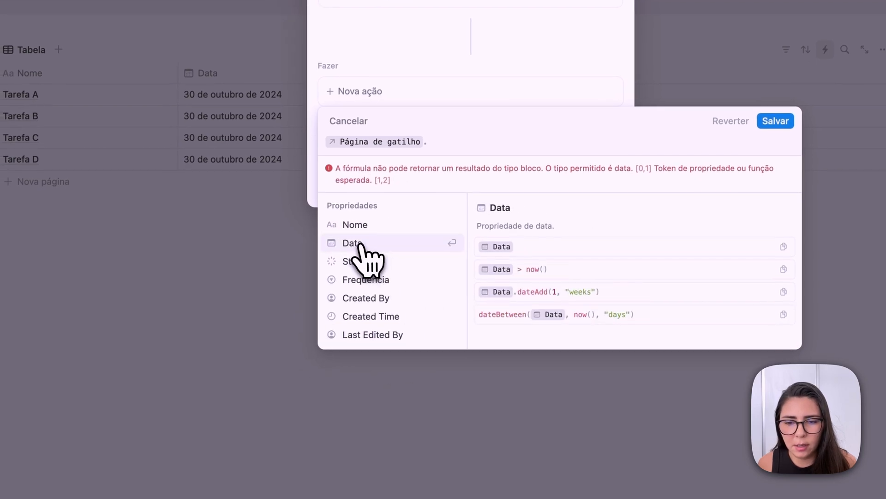
pyautogui.click(360, 246)
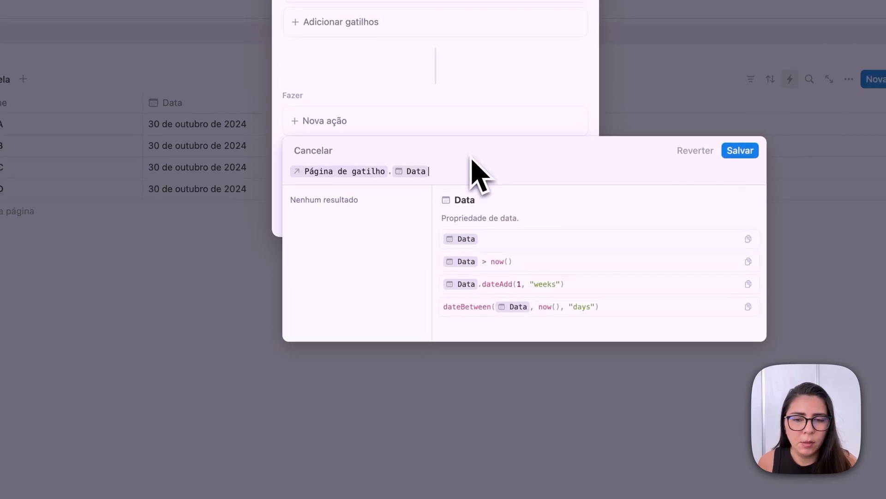
pyautogui.write('.da')
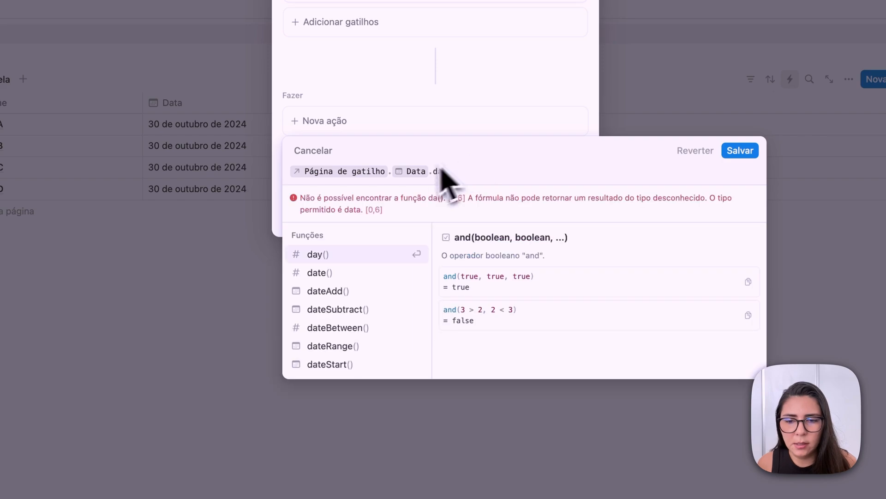
pyautogui.click(361, 291)
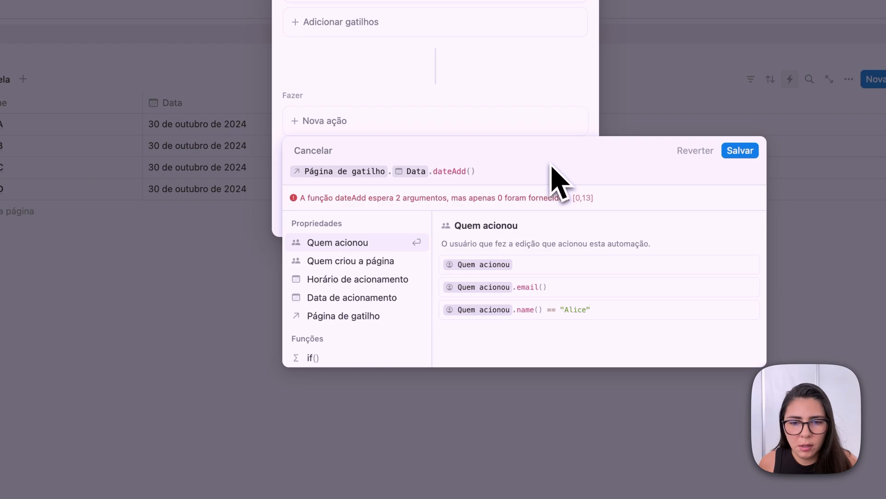
# Insert an ifs() function on its own lines inside dateAdd(), with an empty line between its parentheses.
pyautogui.hotkey('shift', 'Return')
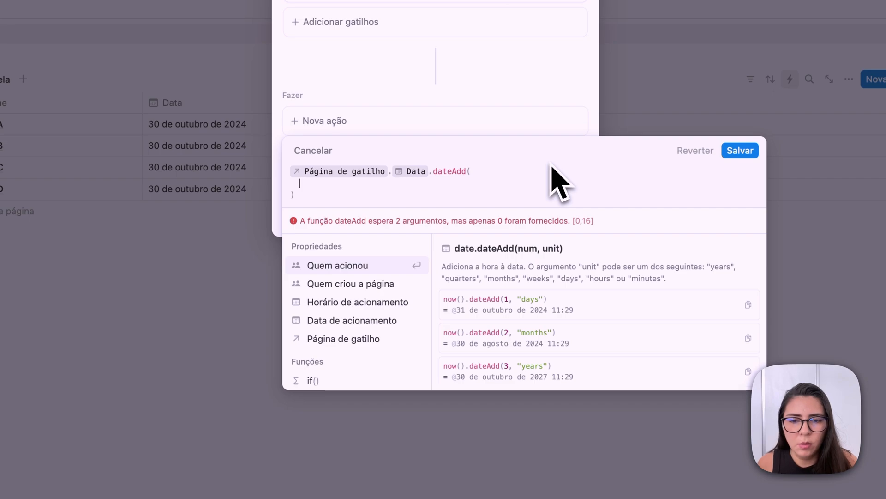
pyautogui.write('ifs(')
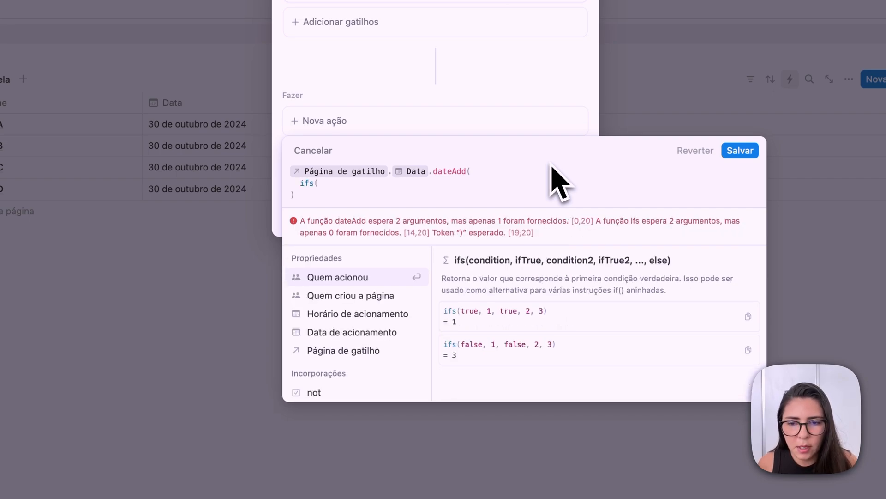
pyautogui.hotkey('shift', 'Return')
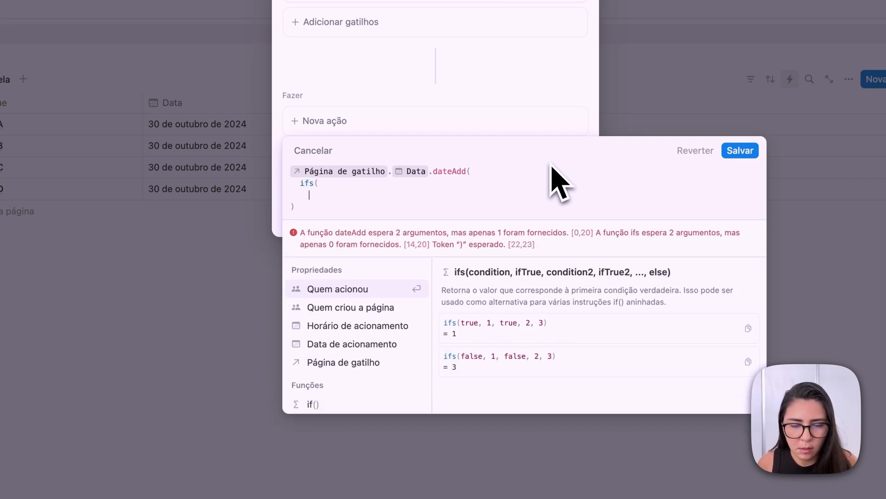
pyautogui.write(')')
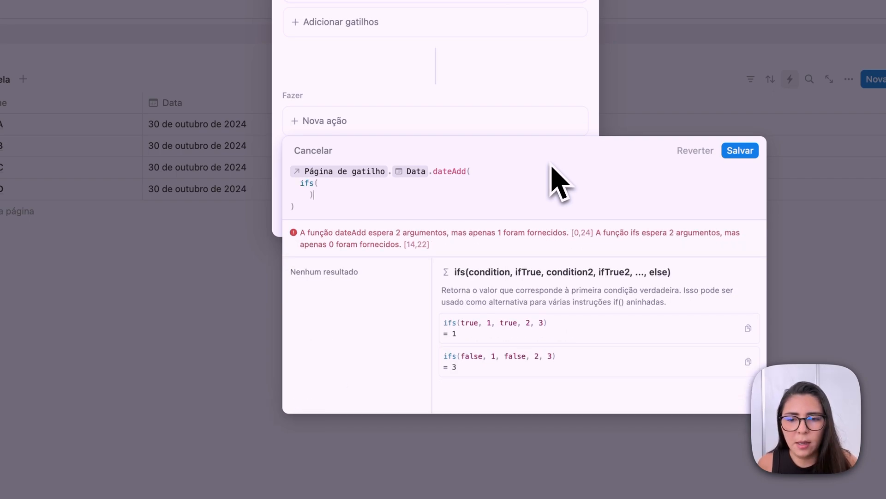
pyautogui.click(360, 183)
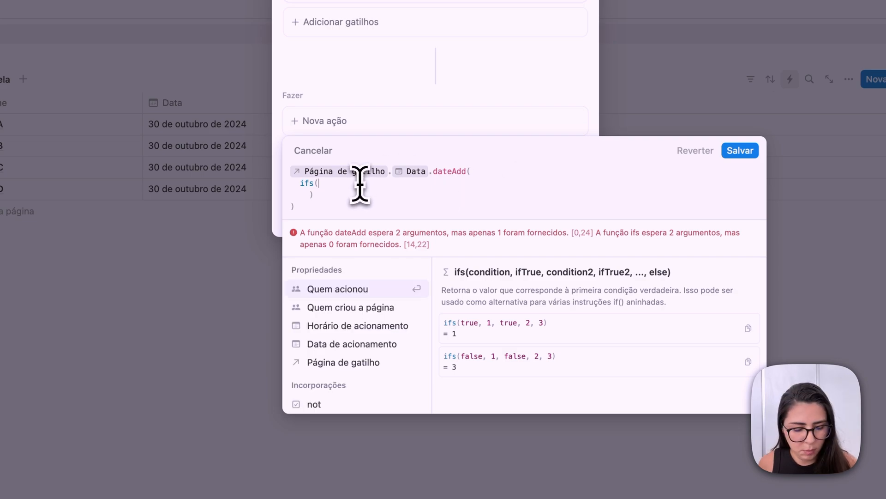
pyautogui.hotkey('shift', 'Return')
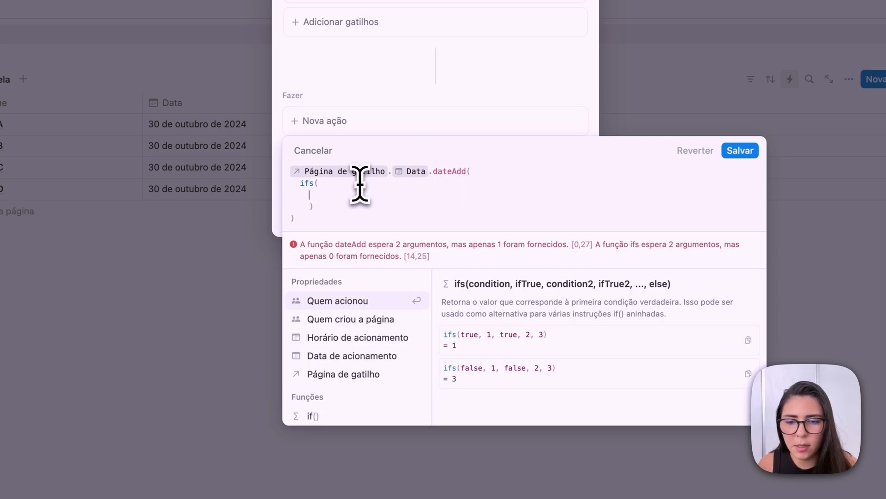
# Enter the first ifs() condition as Página de gatilho.Frequência == "Diária", 1, and start a new line below it.
pyautogui.click(369, 375)
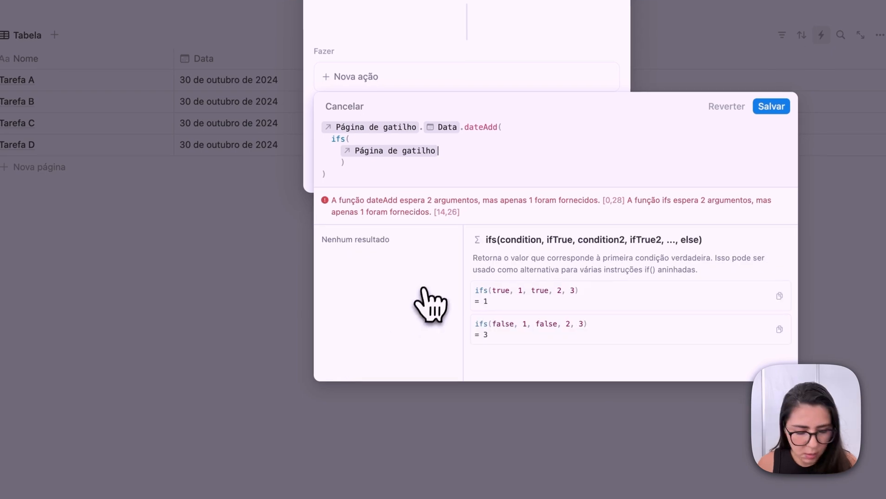
pyautogui.write('.')
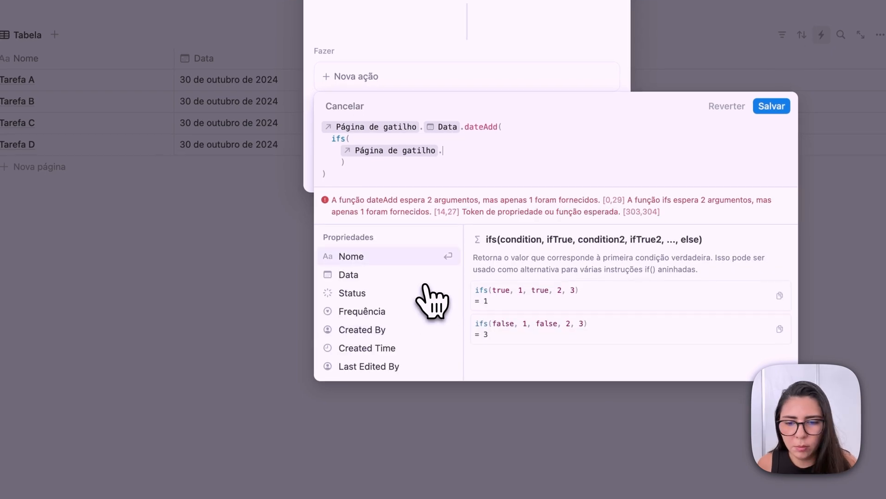
pyautogui.click(353, 317)
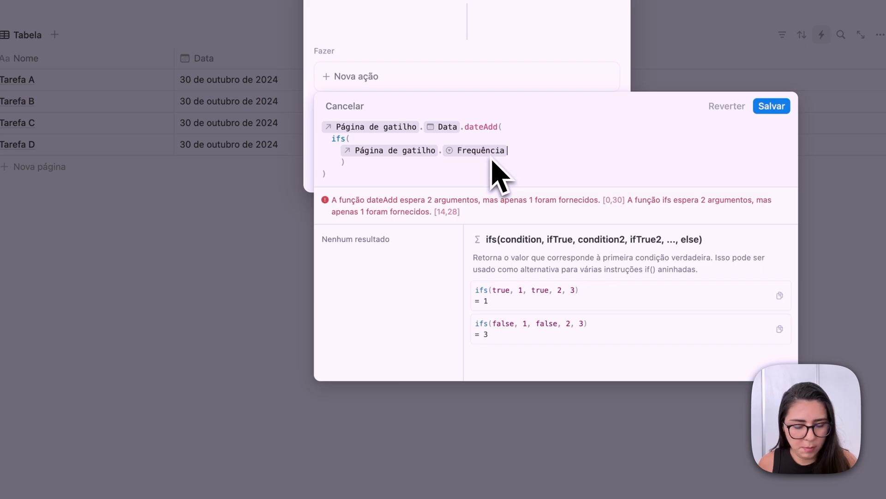
pyautogui.write('== "Diária",')
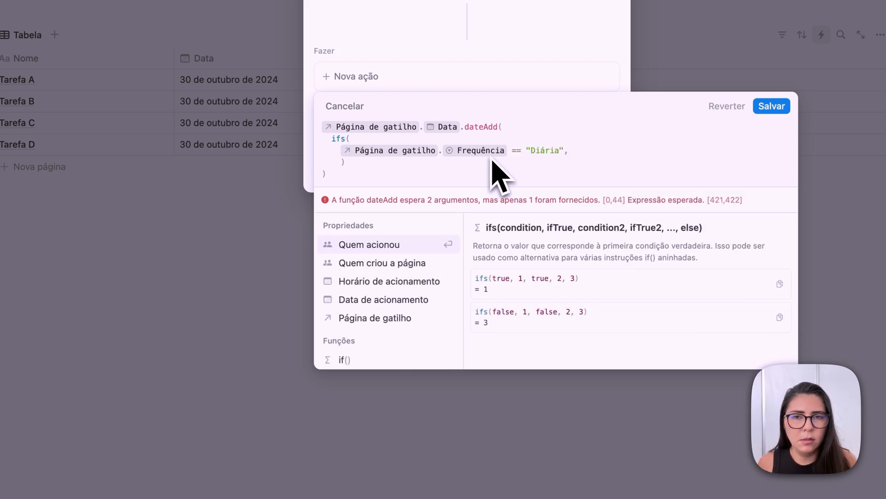
pyautogui.write(' 1')
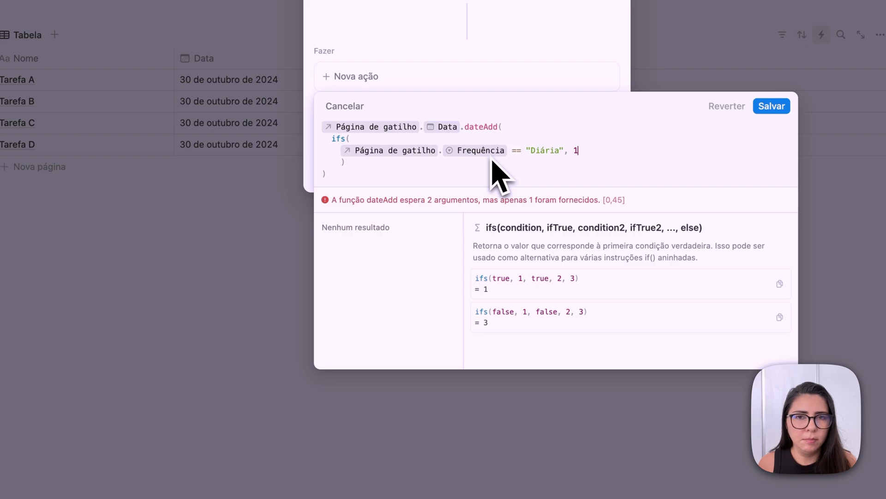
pyautogui.write(',')
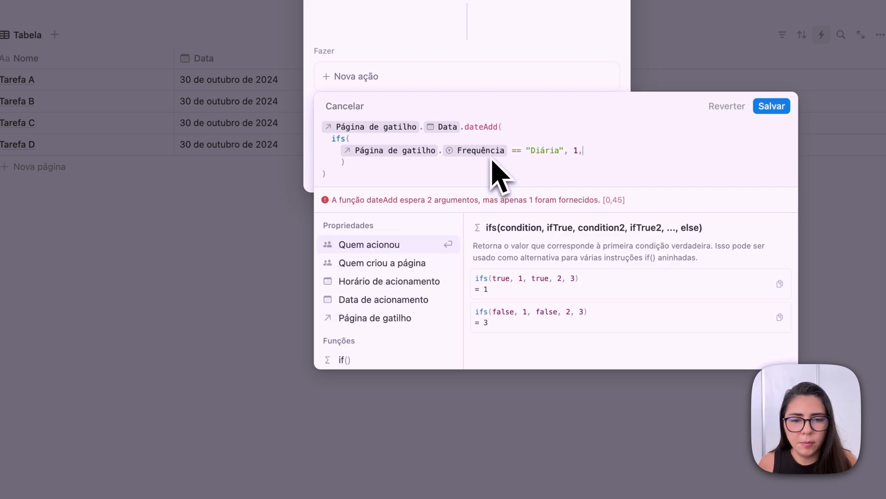
pyautogui.press('Return')
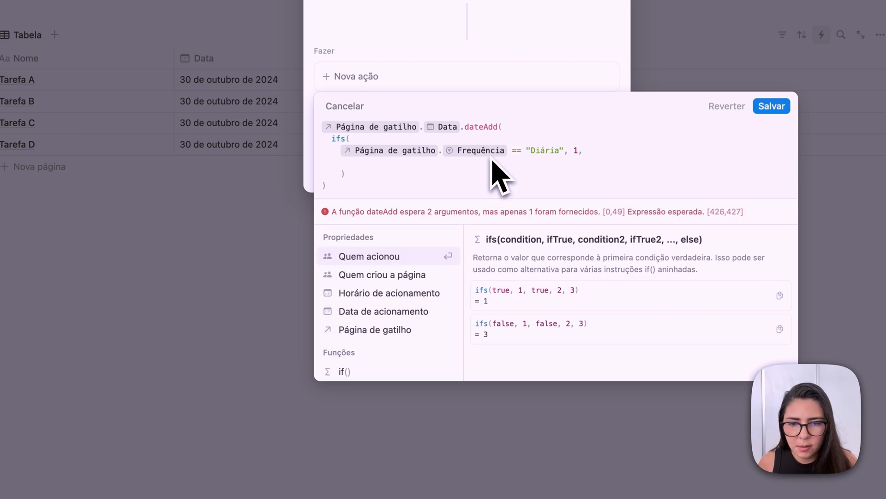
# Enter the second ifs() condition as Página de gatilho.Frequência == "Semanal", 7, and start a new line below it.
pyautogui.click(375, 330)
pyautogui.write('.')
pyautogui.click(365, 318)
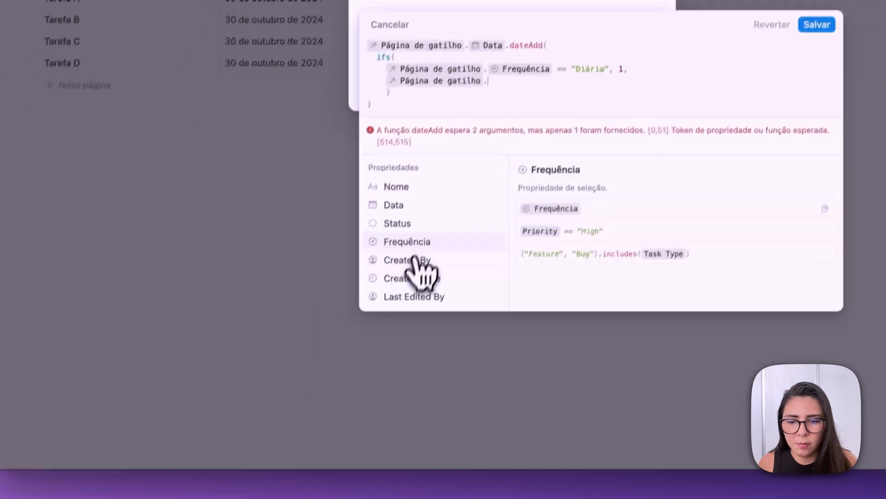
pyautogui.write('== ')
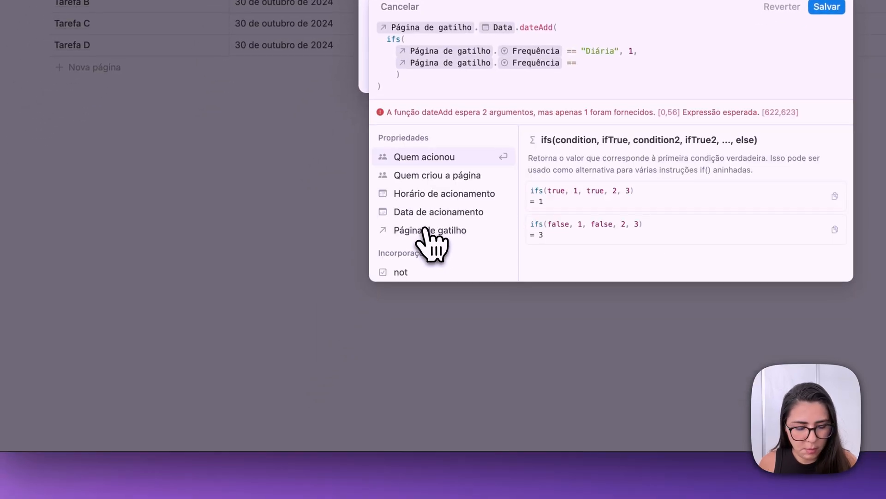
pyautogui.write('"Semanal", ')
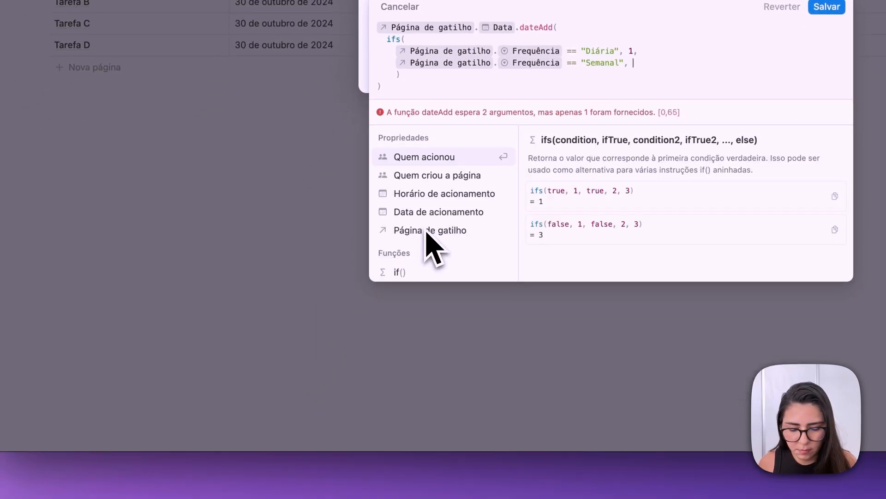
pyautogui.write('7,')
pyautogui.press('Return')
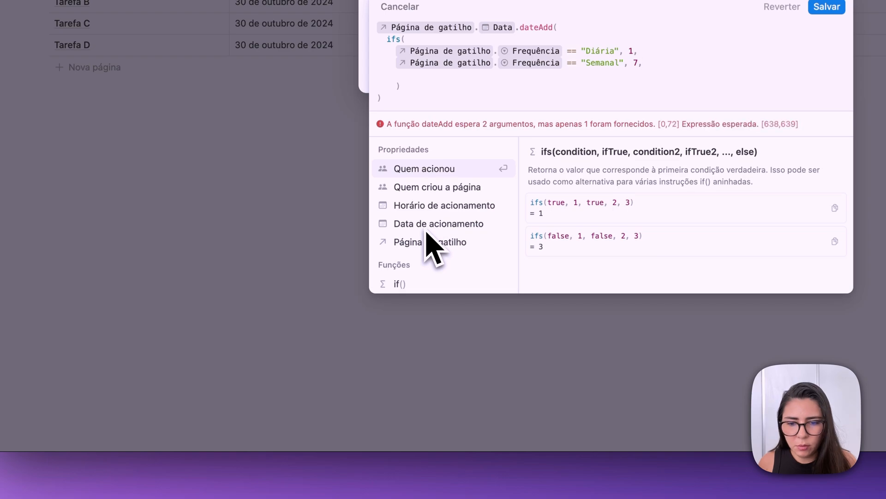
# Enter the third ifs() condition as Página de gatilho.Frequência == "Mensal", 30.
pyautogui.click(420, 244)
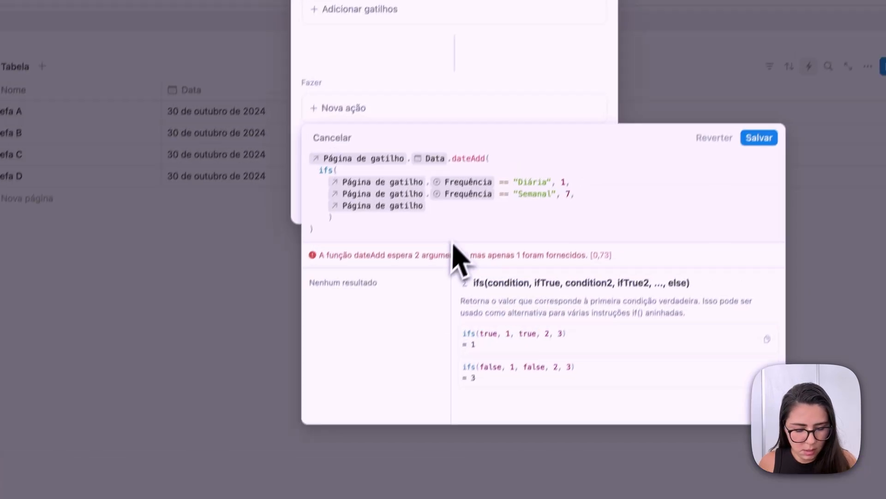
pyautogui.write('.fr')
pyautogui.click(364, 331)
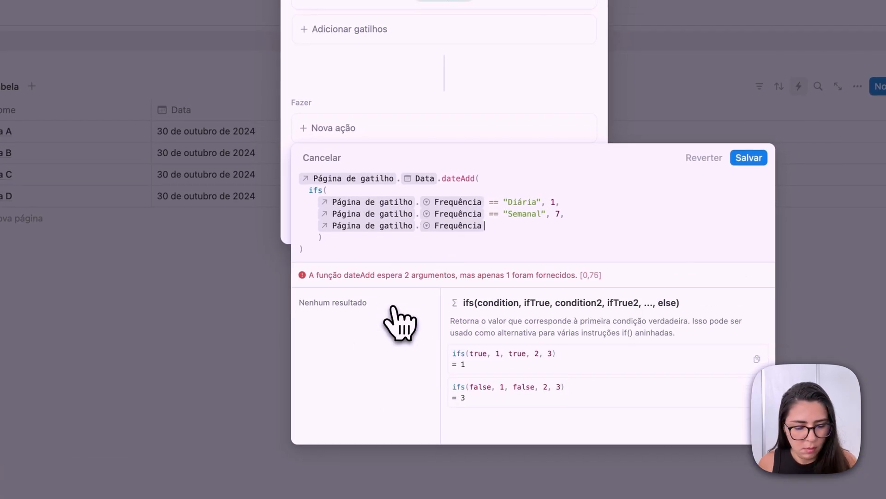
pyautogui.write('==""Mensal, 30')
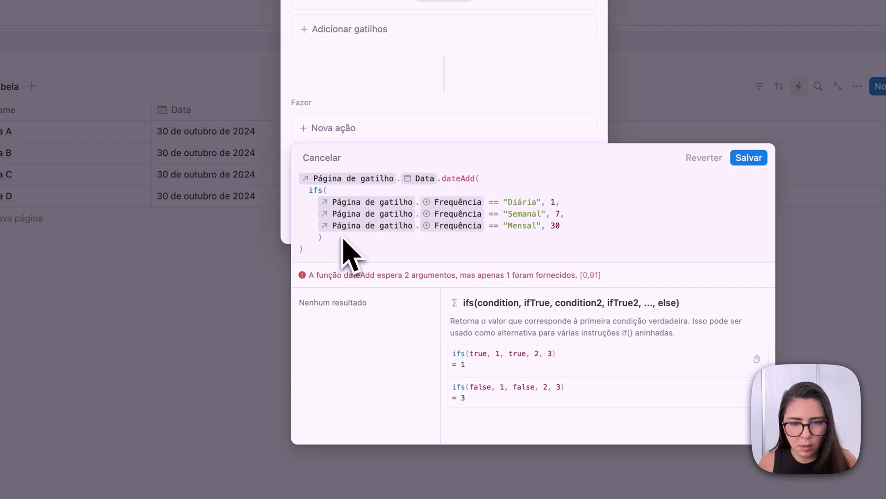
# Add "days" as the dateAdd unit after the ifs() closing parenthesis and save the Data formula.
pyautogui.write(', "days')
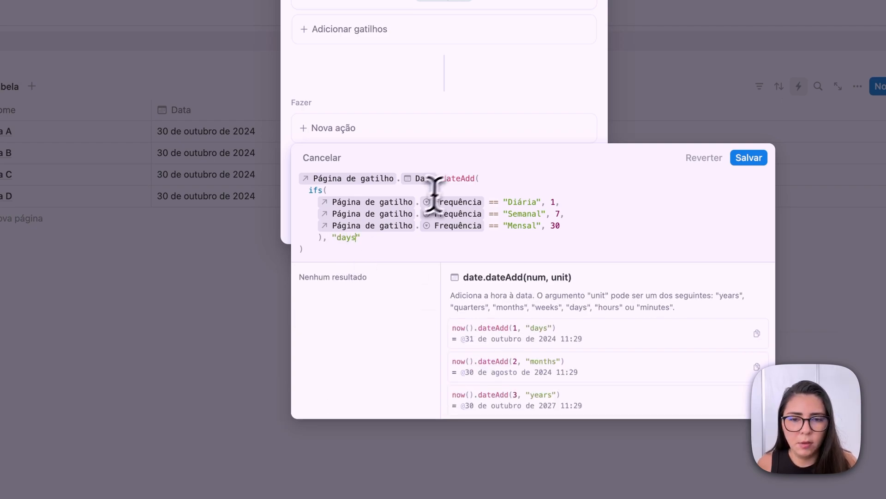
pyautogui.click(463, 178)
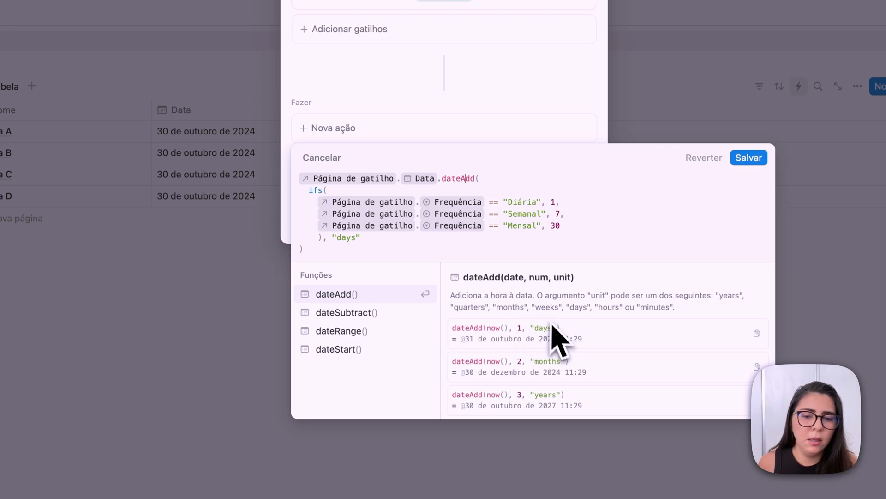
pyautogui.click(360, 238)
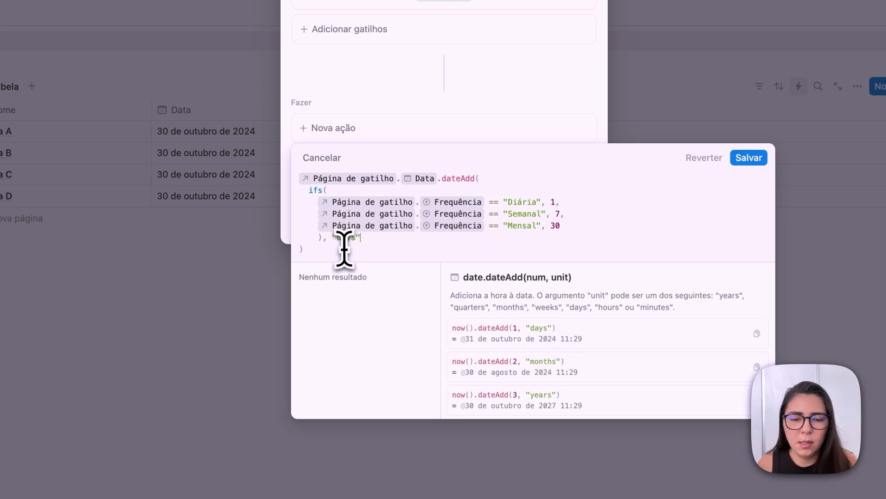
pyautogui.click(748, 158)
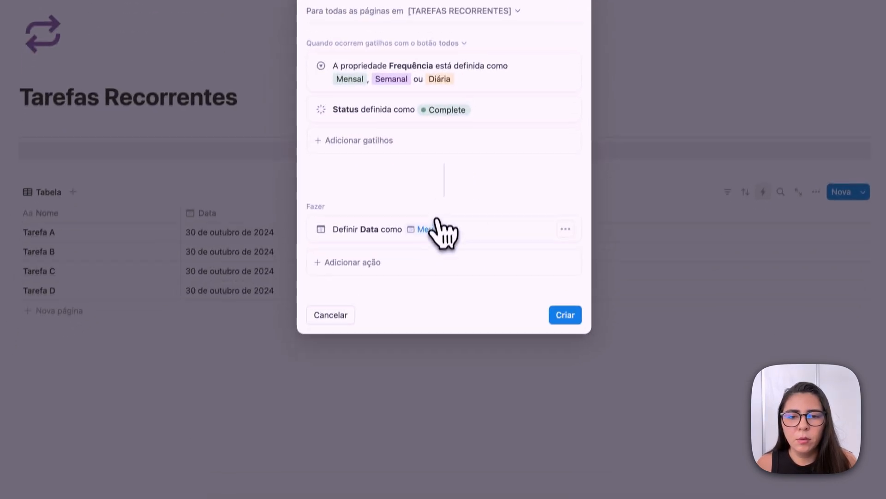
# Add an action that sets Status to Não iniciada, and create the automation.
pyautogui.click(379, 258)
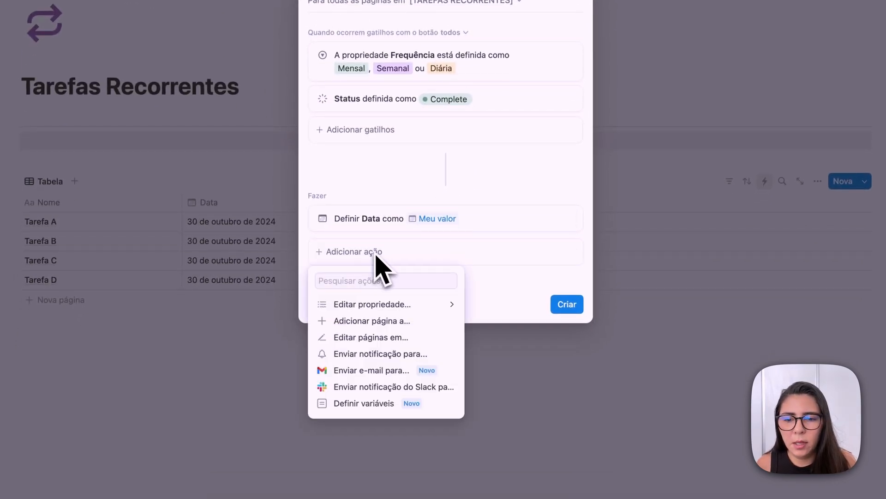
pyautogui.click(394, 306)
pyautogui.click(372, 358)
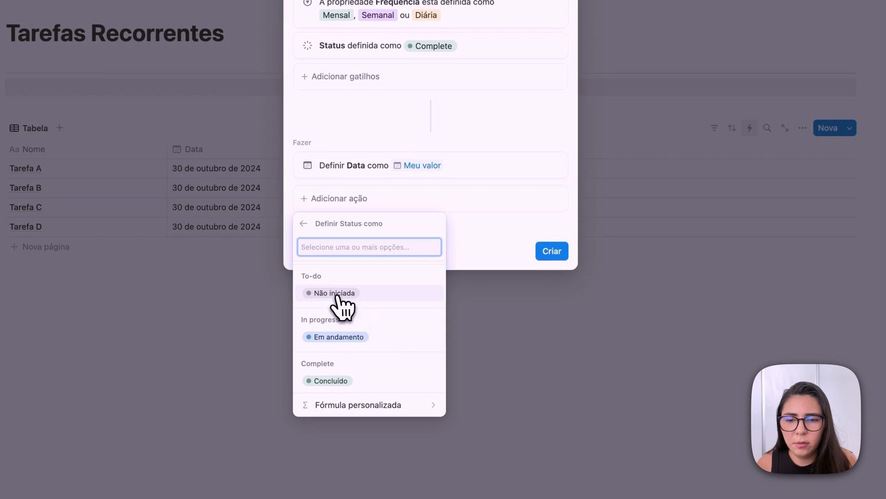
pyautogui.click(355, 350)
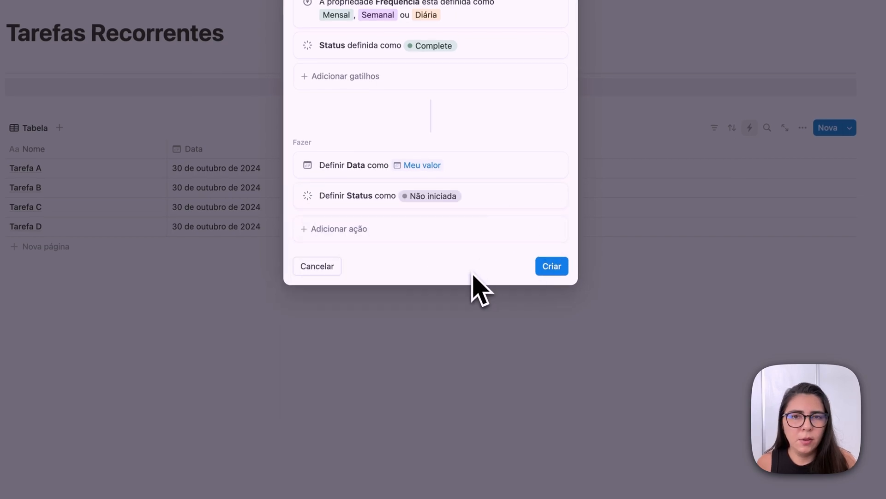
pyautogui.click(554, 268)
pyautogui.click(657, 269)
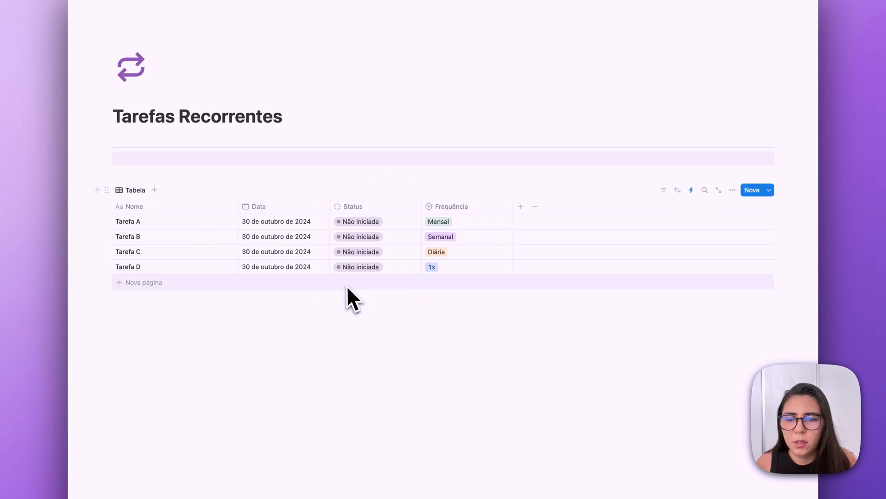
# Test the automation by setting the Status of Tarefa C, Tarefa B, Tarefa A and Tarefa D to Concluído.
pyautogui.click(365, 252)
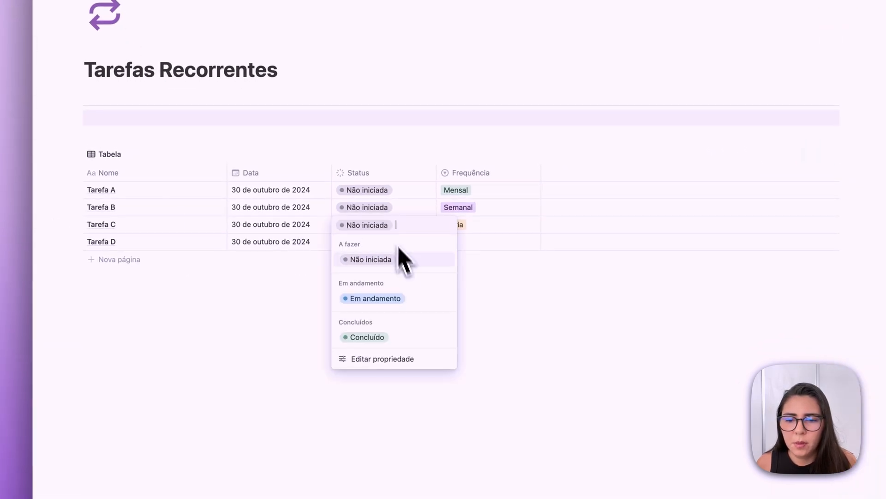
pyautogui.click(370, 339)
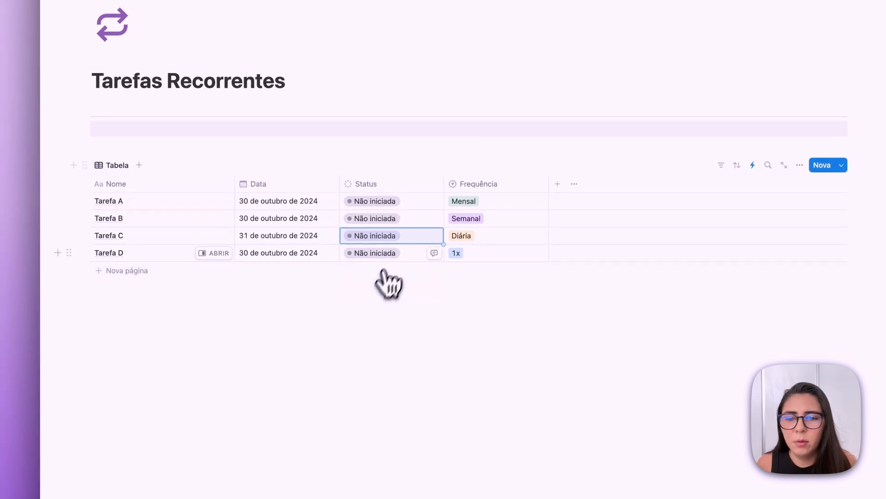
pyautogui.click(386, 220)
pyautogui.click(375, 331)
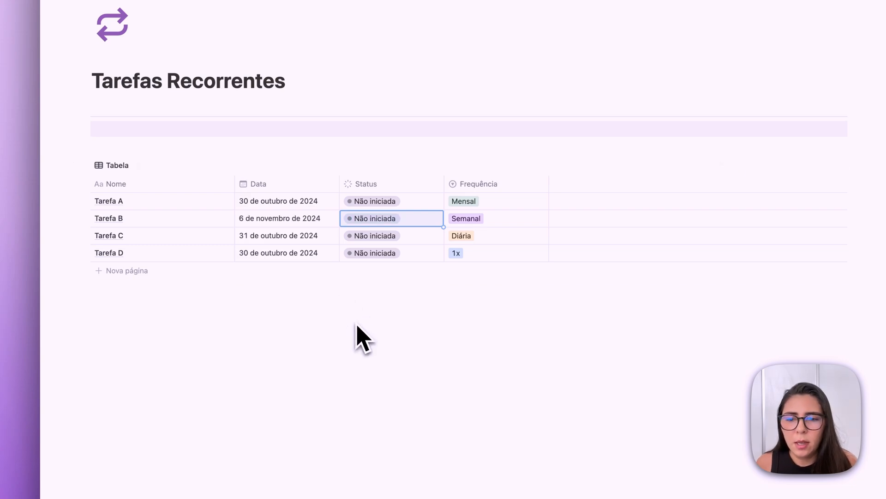
pyautogui.click(372, 202)
pyautogui.click(376, 313)
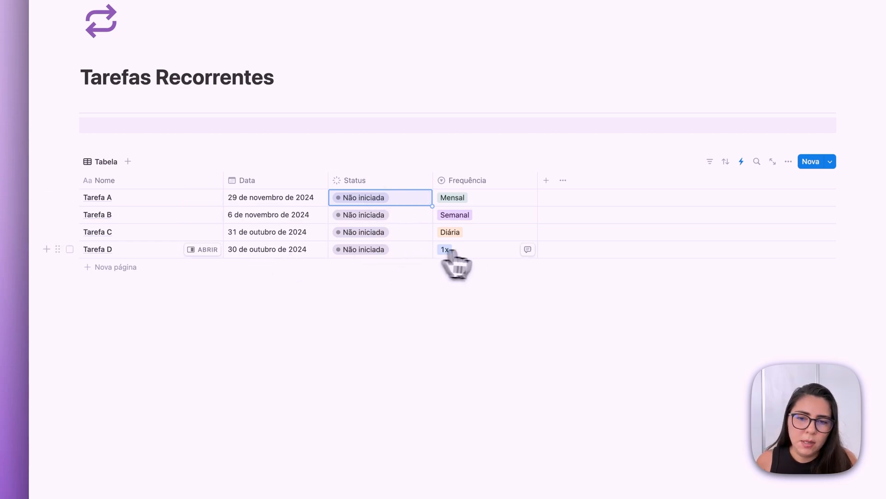
pyautogui.click(386, 249)
pyautogui.click(367, 358)
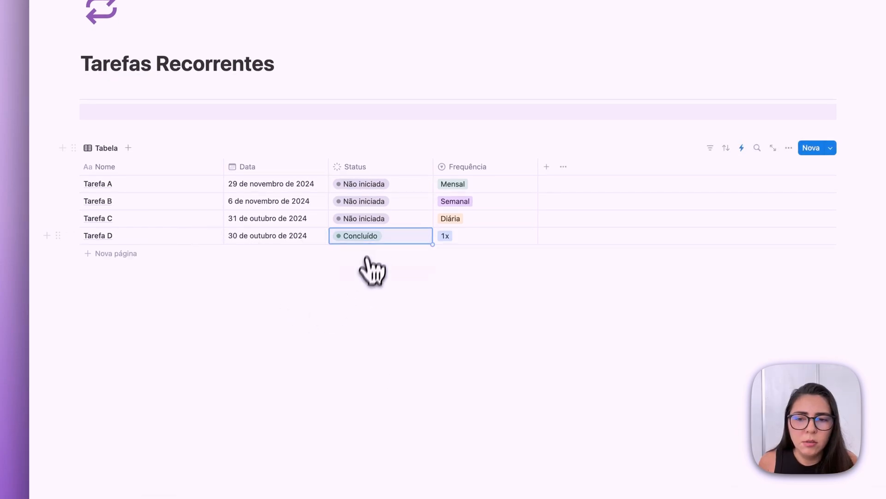
# Duplicate the Tabela view, name the copy Calendário, and change its layout to Calendário.
pyautogui.click(106, 148)
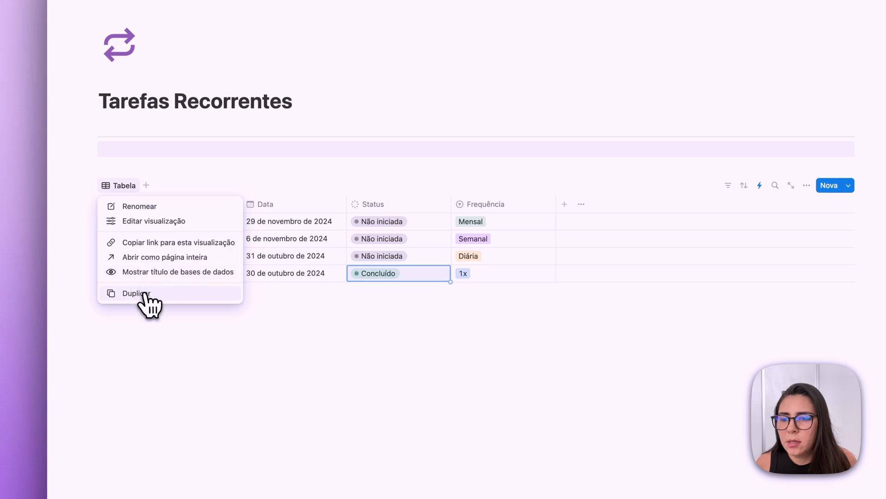
pyautogui.click(139, 293)
pyautogui.write('Calendário')
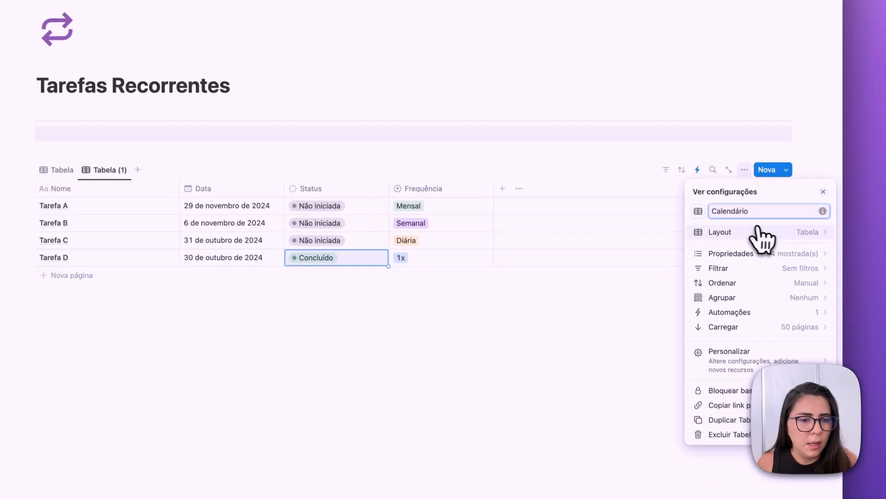
pyautogui.click(778, 259)
pyautogui.click(833, 247)
# Show the Status property on the cards of the Calendário view.
pyautogui.click(694, 187)
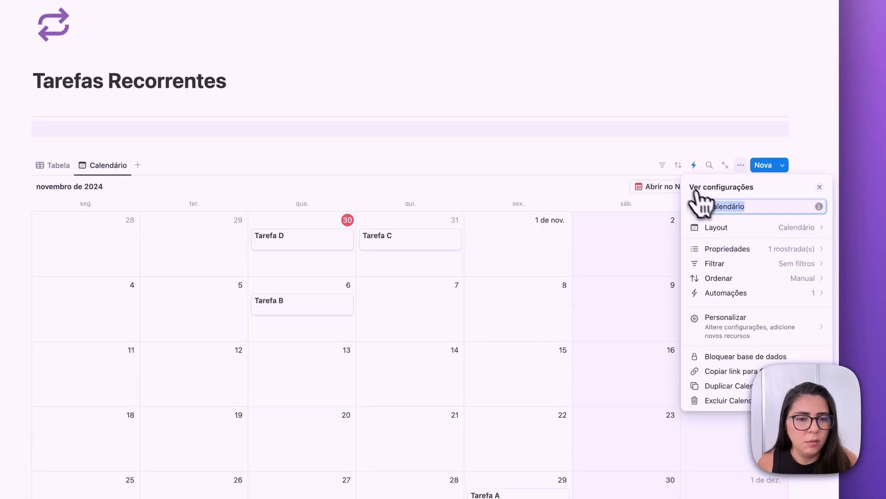
pyautogui.click(788, 249)
pyautogui.click(809, 309)
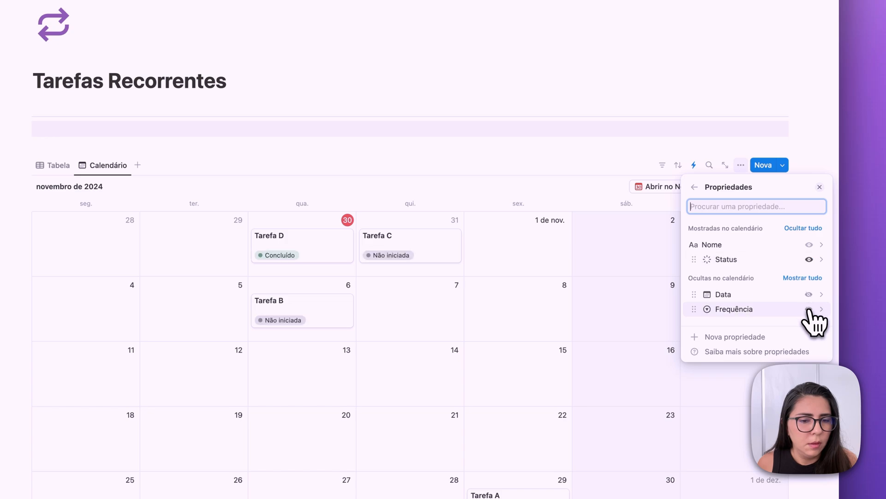
pyautogui.click(570, 267)
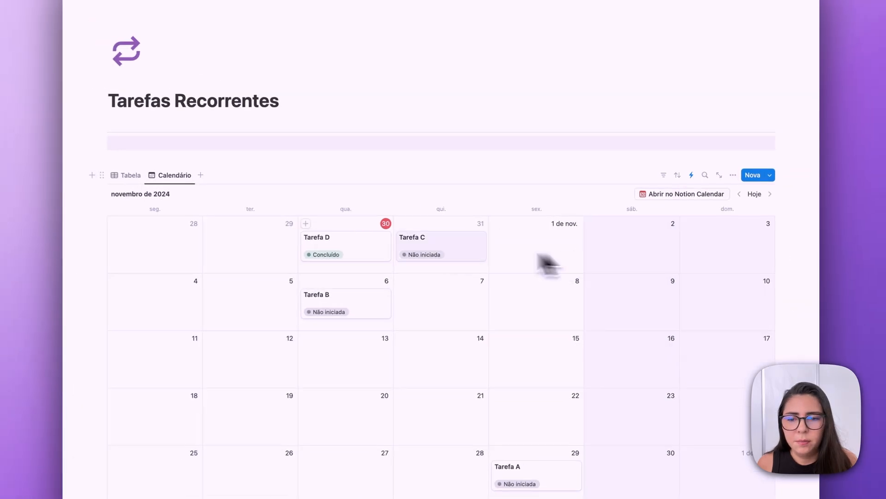
# In the Tabela view, set Data for Tarefas A, B and C to 30 de outubro de 2024 and Tarefa D's Status to Não iniciada.
pyautogui.click(134, 177)
pyautogui.click(277, 209)
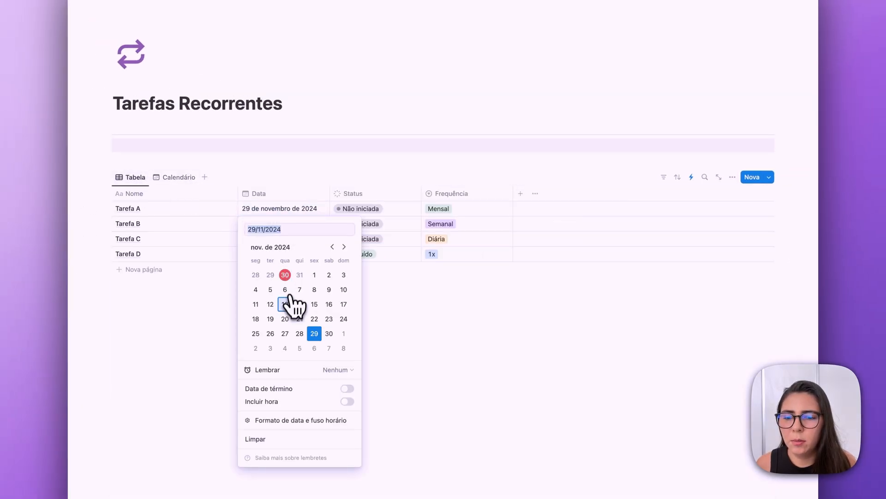
pyautogui.click(285, 276)
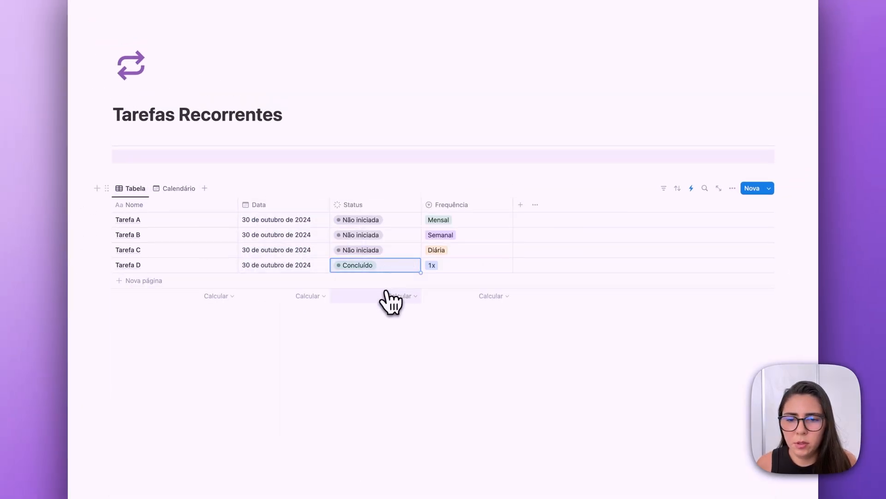
pyautogui.click(386, 267)
pyautogui.click(381, 294)
# Filter the Calendário view to tasks whose Status is not Concluído, and collapse the filter bar.
pyautogui.click(176, 187)
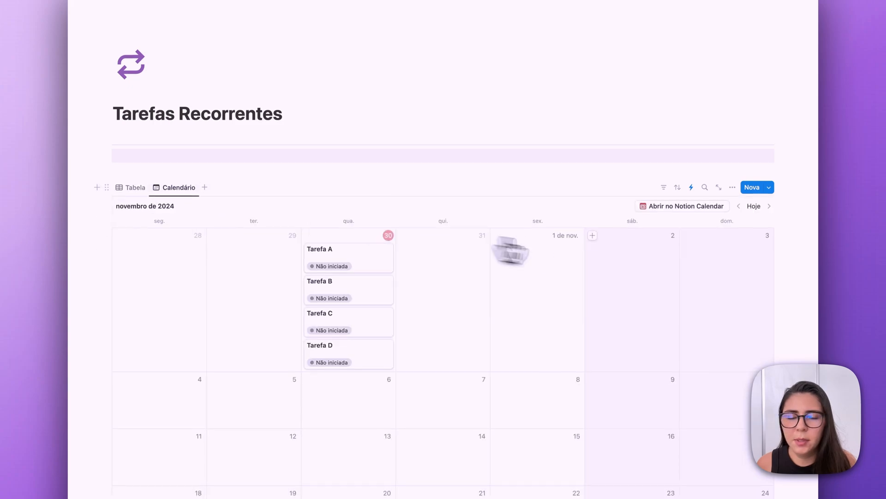
pyautogui.click(664, 188)
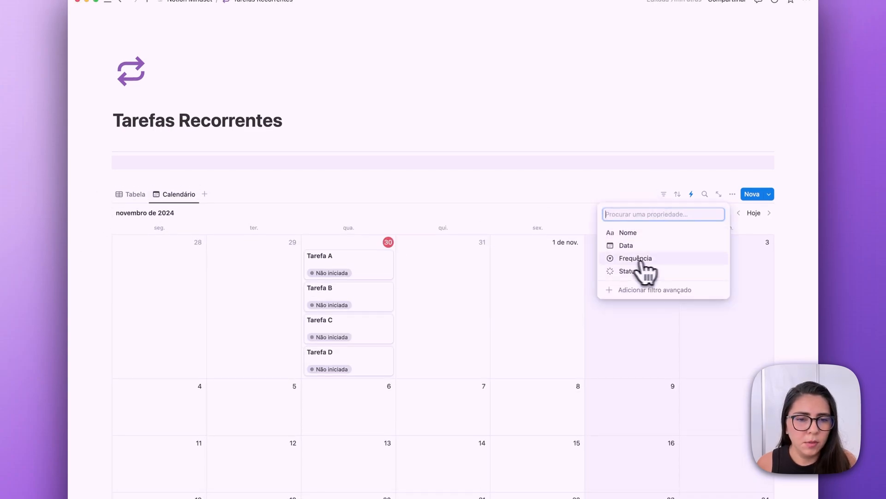
pyautogui.click(627, 272)
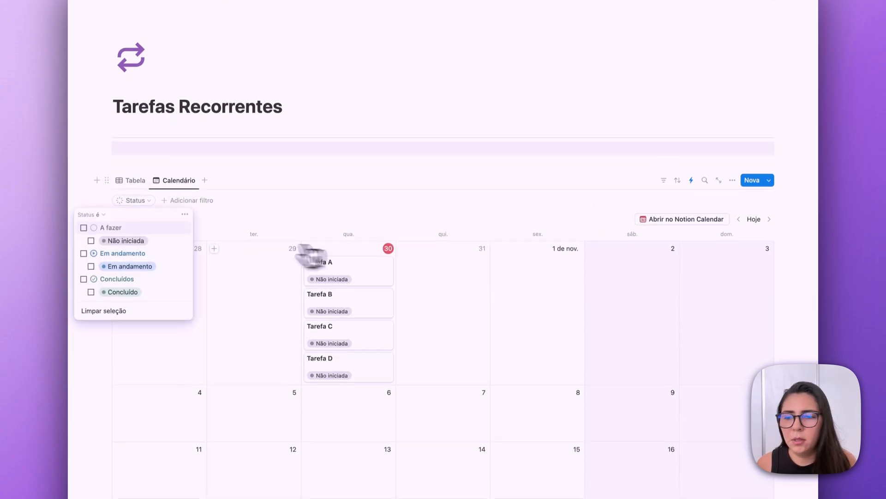
pyautogui.click(110, 216)
pyautogui.click(101, 237)
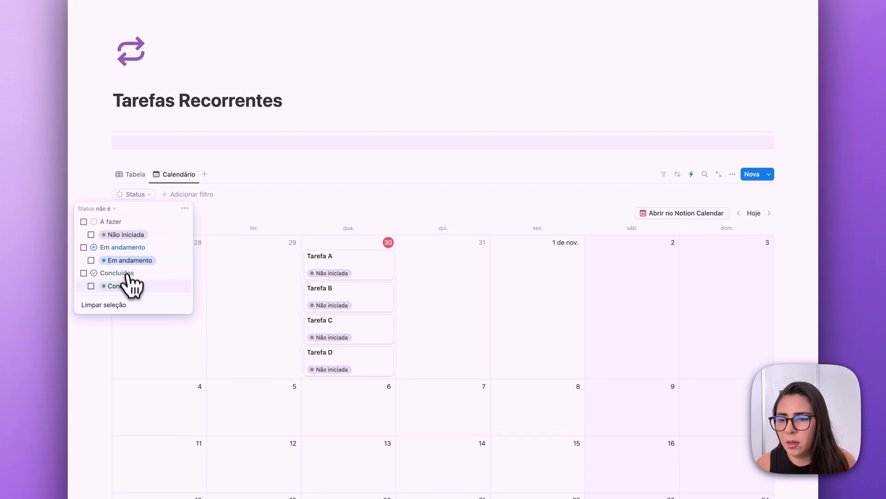
pyautogui.click(664, 174)
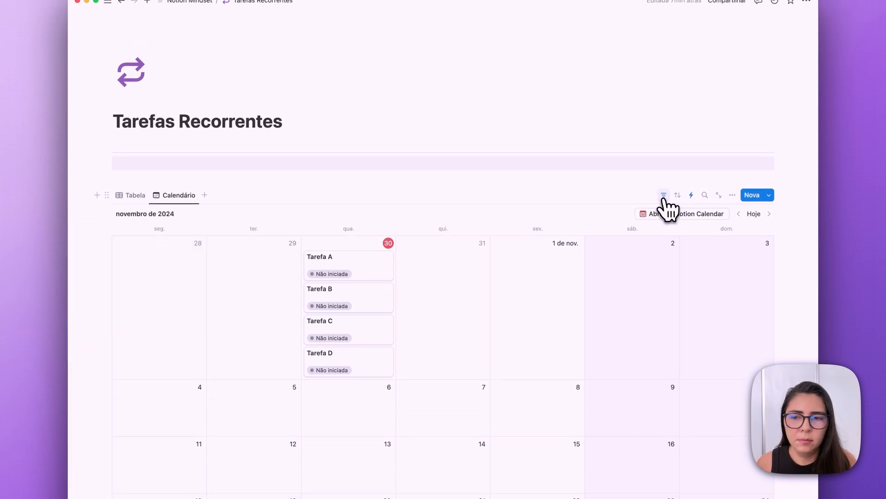
# Show the Frequência property on the Calendário view's cards.
pyautogui.click(734, 181)
pyautogui.click(748, 253)
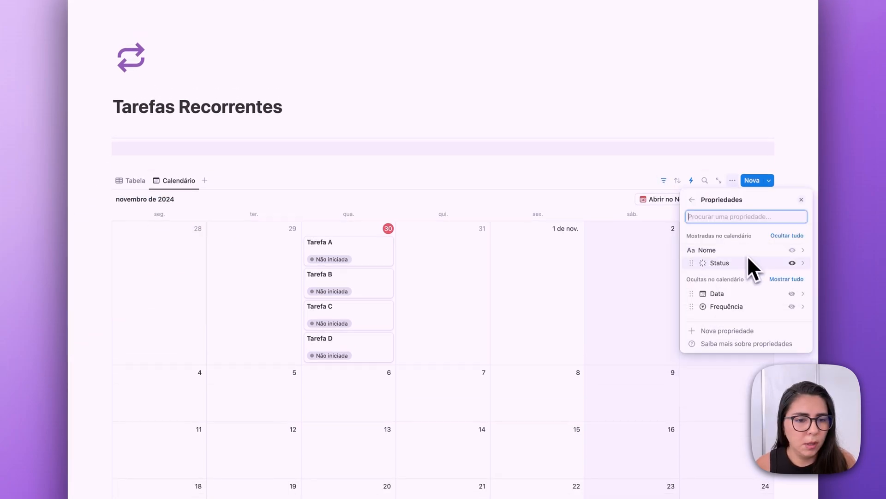
pyautogui.click(793, 307)
pyautogui.click(430, 300)
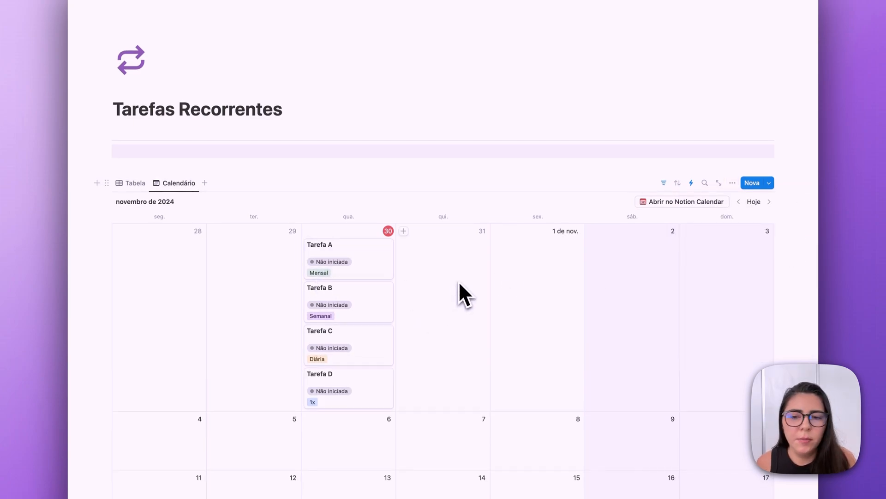
pyautogui.scroll(-3, 444, 280)
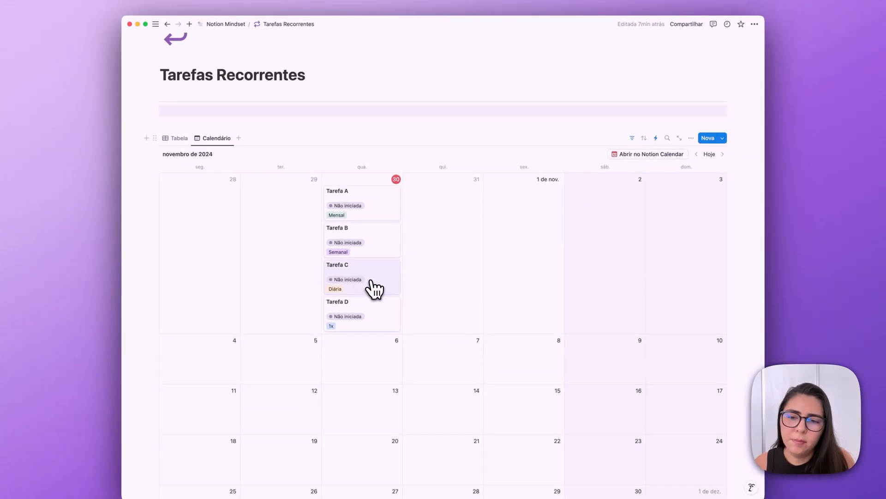
# From the Calendário view, set the Status of Tarefa C and Tarefa B to Concluído.
pyautogui.click(374, 288)
pyautogui.click(408, 151)
pyautogui.click(398, 234)
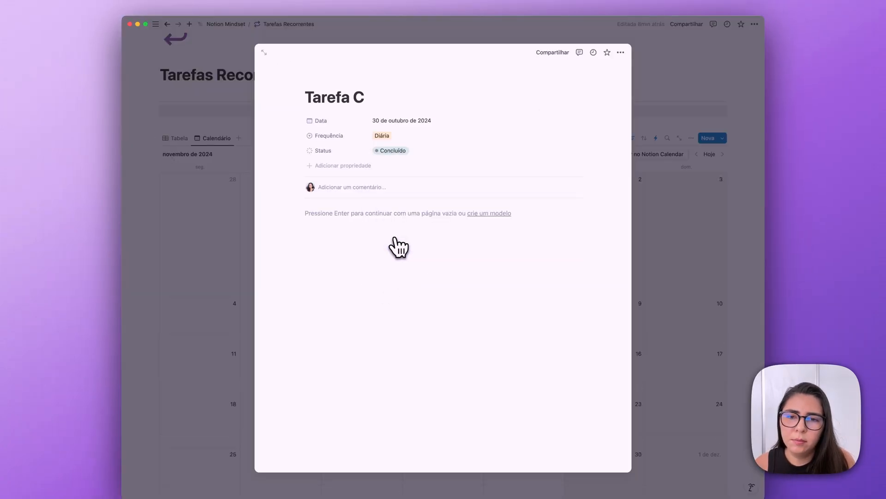
pyautogui.click(238, 282)
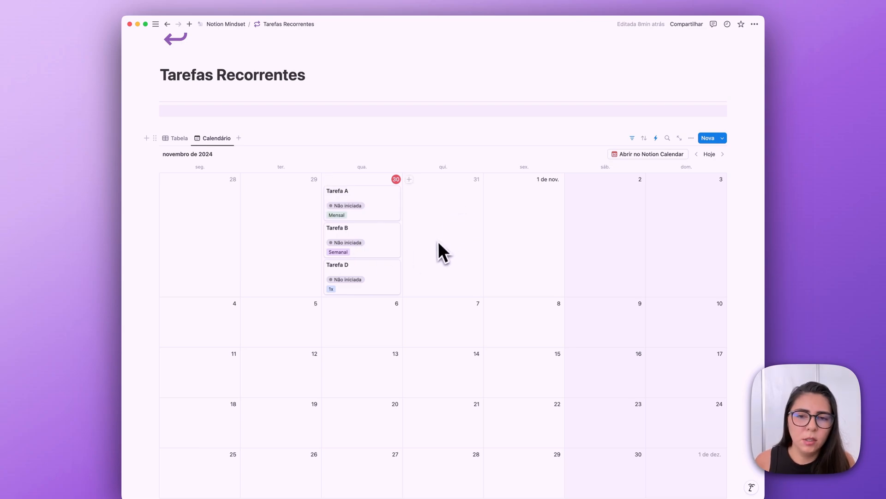
pyautogui.click(376, 251)
pyautogui.click(406, 152)
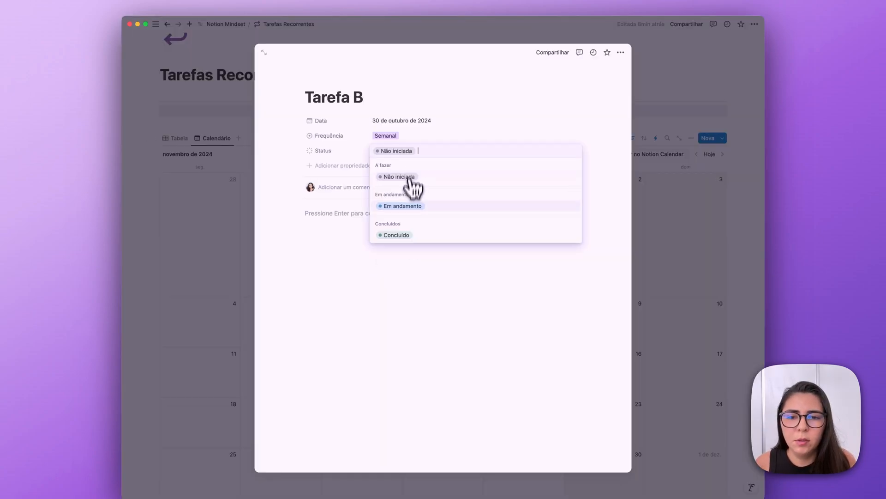
pyautogui.click(398, 237)
pyautogui.click(235, 267)
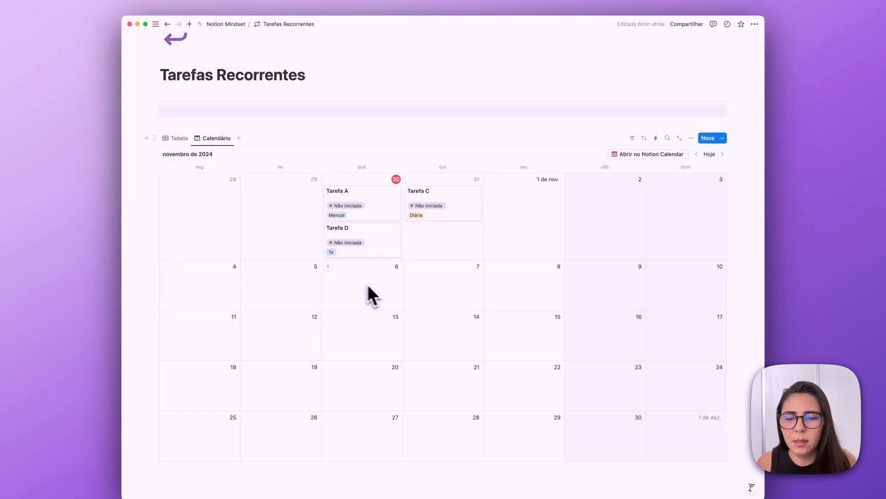
# Open Tarefa A and Tarefa D from the calendar and set the Status of each to Concluído.
pyautogui.click(365, 213)
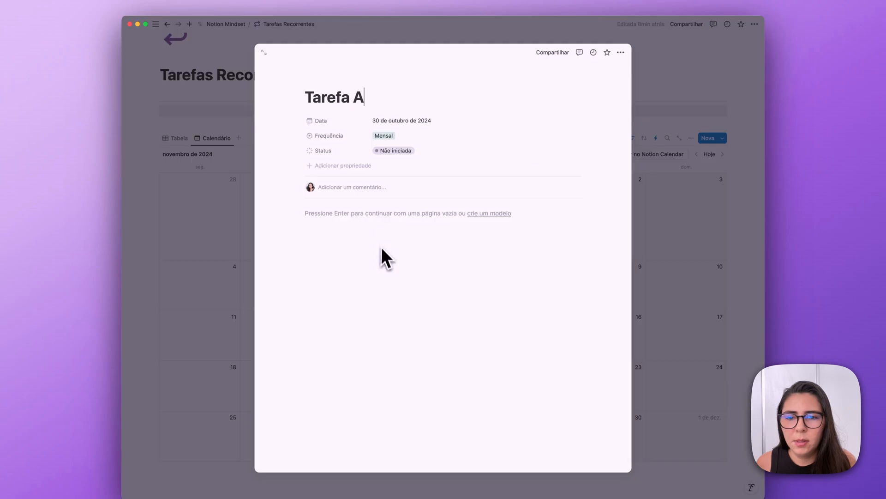
pyautogui.click(392, 153)
pyautogui.click(388, 233)
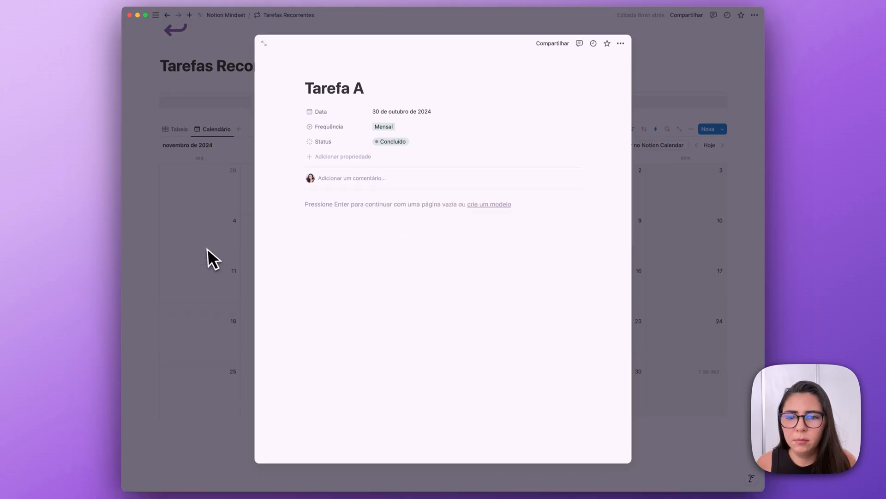
pyautogui.click(214, 257)
pyautogui.click(375, 212)
pyautogui.click(393, 152)
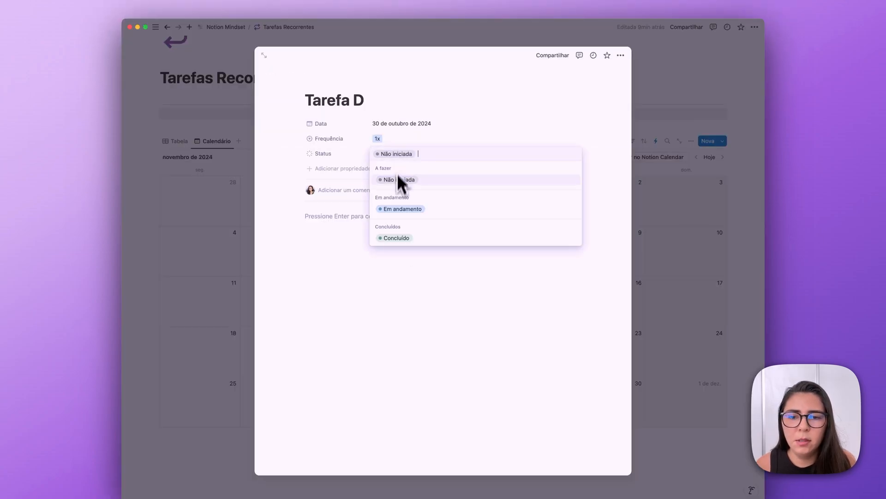
pyautogui.click(390, 236)
pyautogui.click(243, 243)
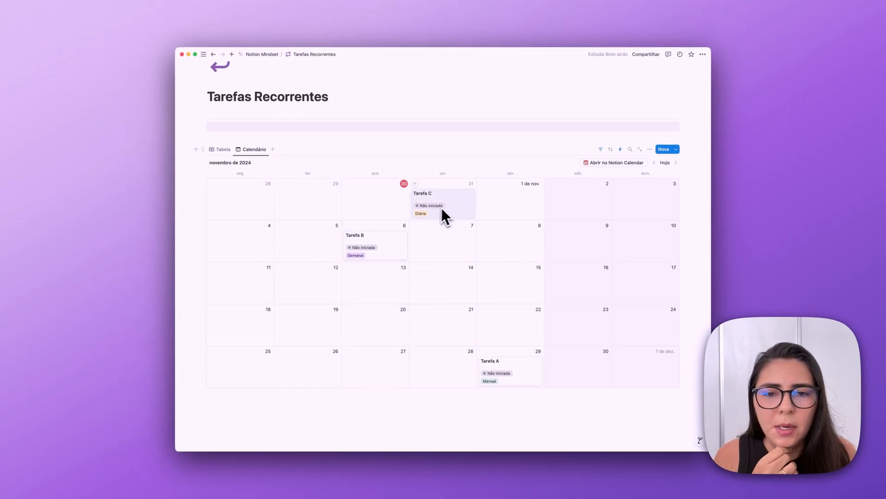
# In the Tabela view, add a Botão property named Marcar como concluída.
pyautogui.click(220, 149)
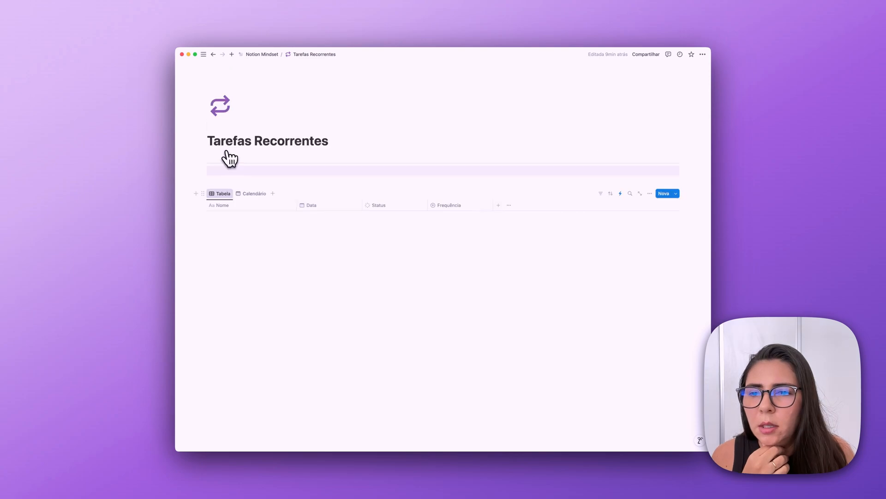
pyautogui.click(501, 206)
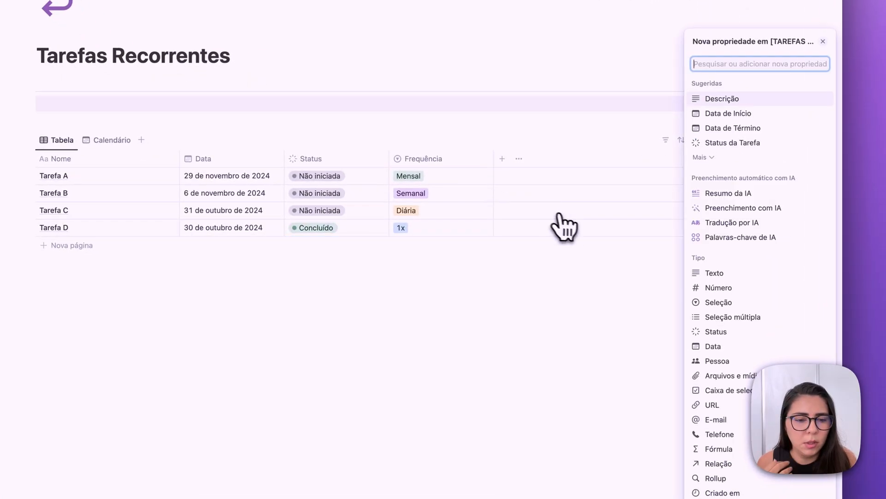
pyautogui.scroll(-3, 722, 367)
pyautogui.click(715, 378)
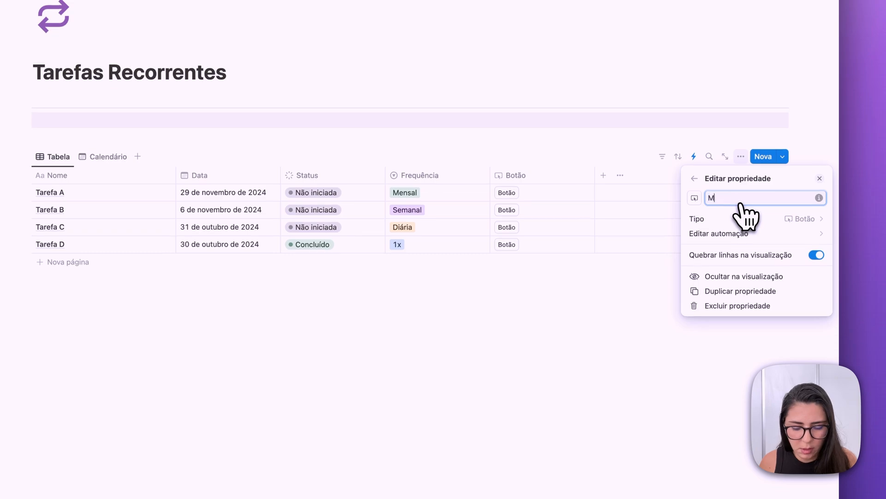
pyautogui.write('Marcar como concluída')
# Configure the Marcar como concluída button's automation to set the task's Status property to Concluído, and save it.
pyautogui.click(736, 234)
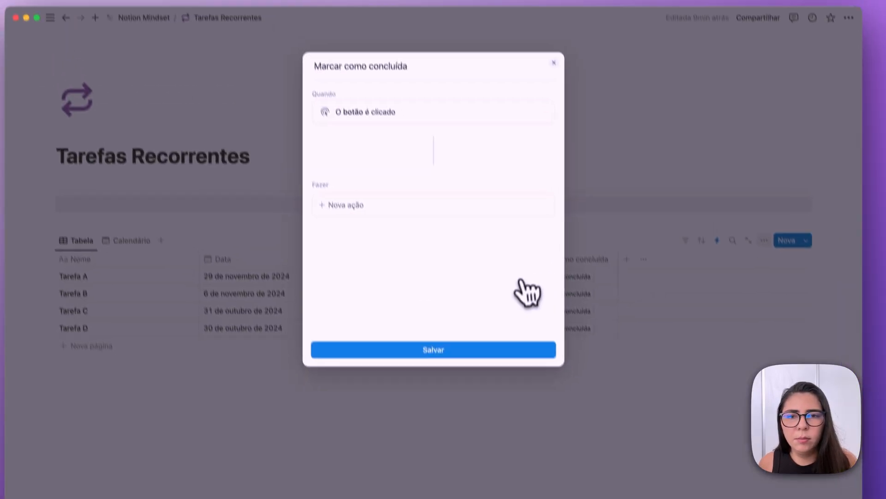
pyautogui.click(385, 241)
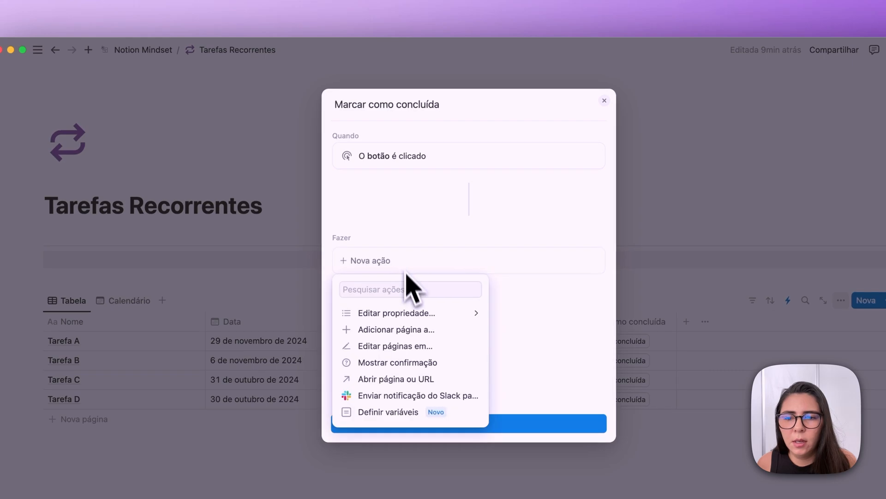
pyautogui.click(393, 283)
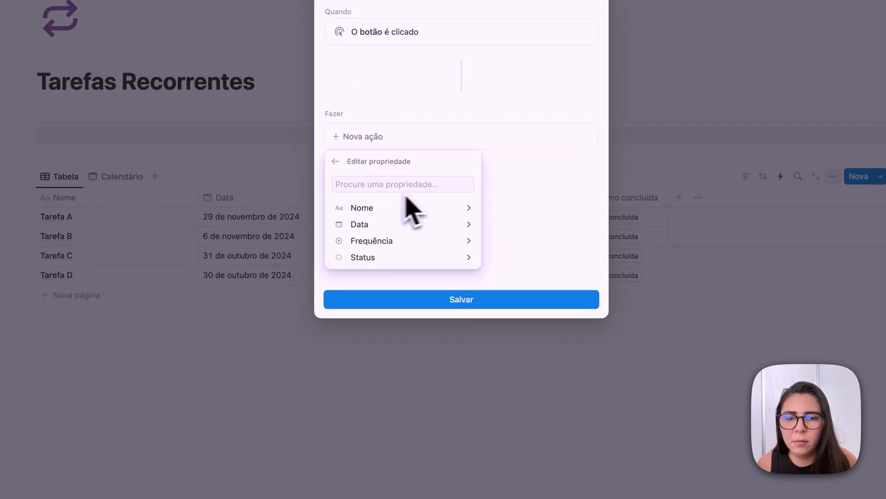
pyautogui.click(370, 256)
pyautogui.click(362, 316)
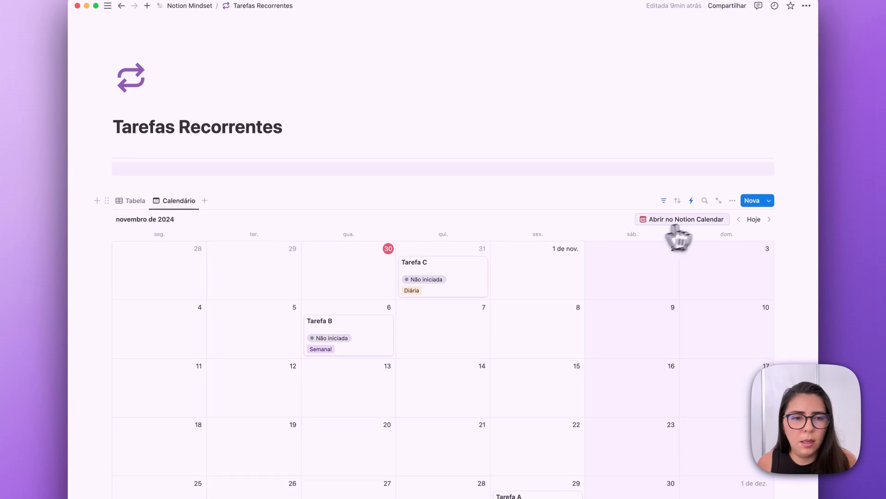
# On the Calendário view's cards, hide Frequência and Status and show the Marcar como concluída button.
pyautogui.click(733, 201)
pyautogui.click(752, 273)
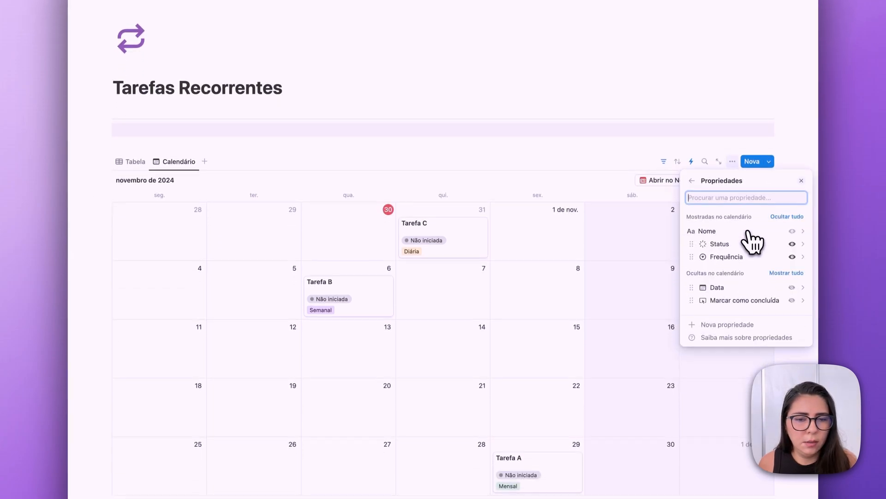
pyautogui.click(792, 255)
pyautogui.click(793, 242)
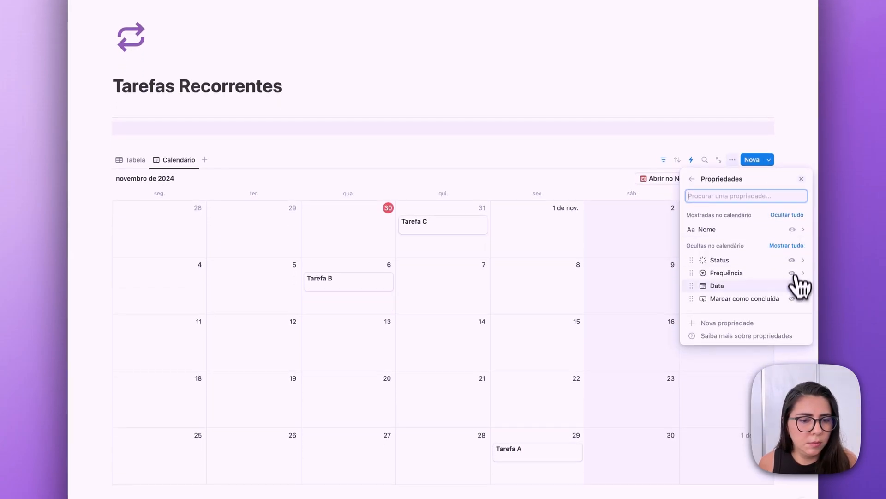
pyautogui.click(792, 298)
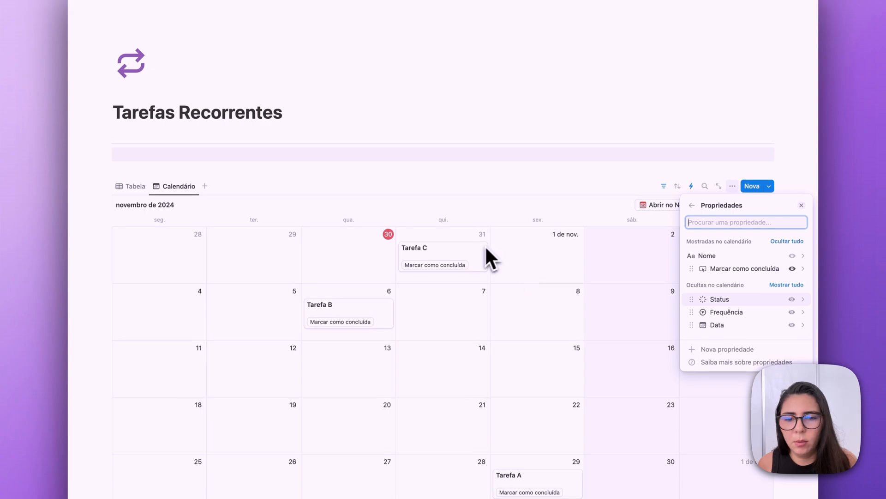
pyautogui.click(483, 248)
# Rename the Marcar como concluída property in the Tabela view to the ✅ emoji.
pyautogui.click(131, 186)
pyautogui.click(566, 210)
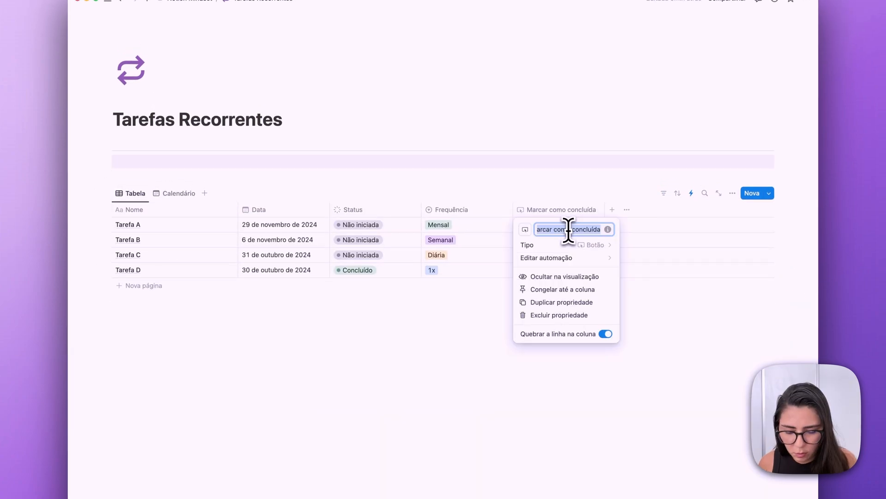
pyautogui.press('Return')
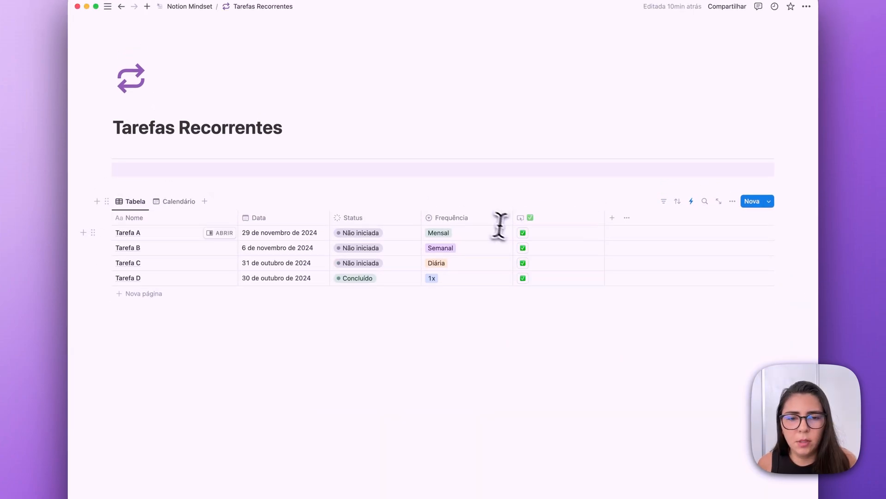
# In the Calendário view, complete Tarefas A, B, C and D with their ✅ buttons.
pyautogui.click(179, 201)
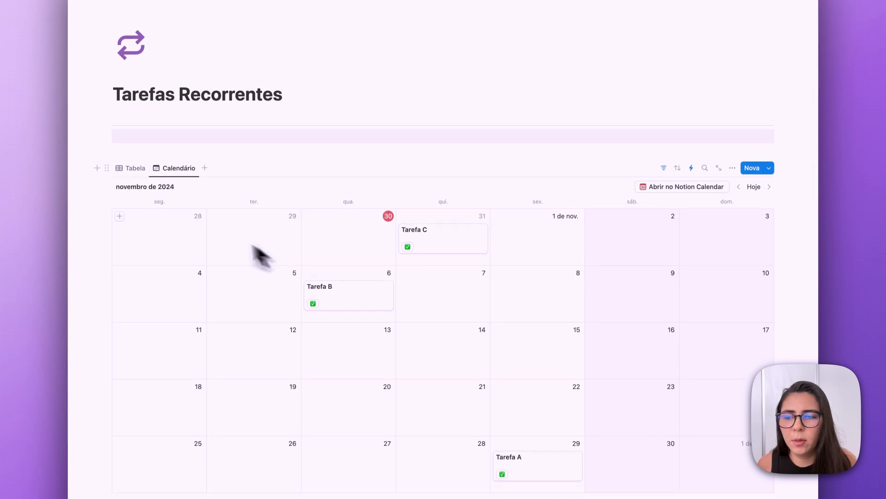
pyautogui.click(313, 232)
pyautogui.scroll(-2, 515, 283)
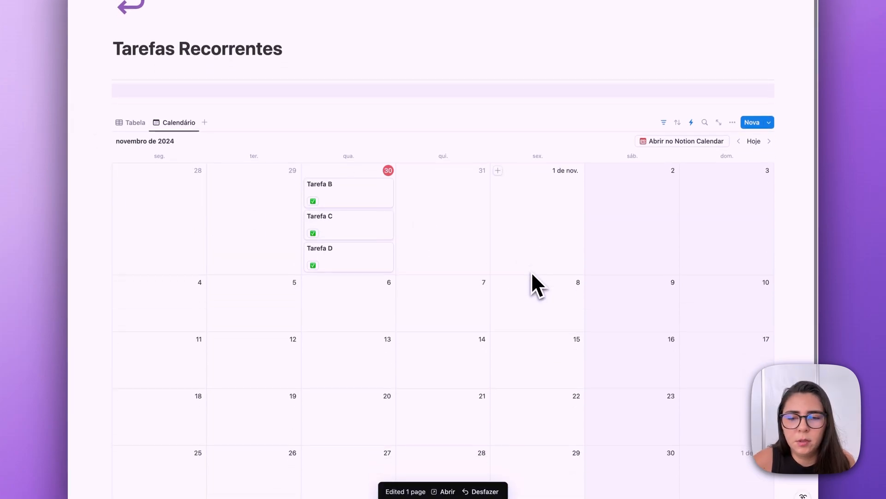
pyautogui.click(313, 185)
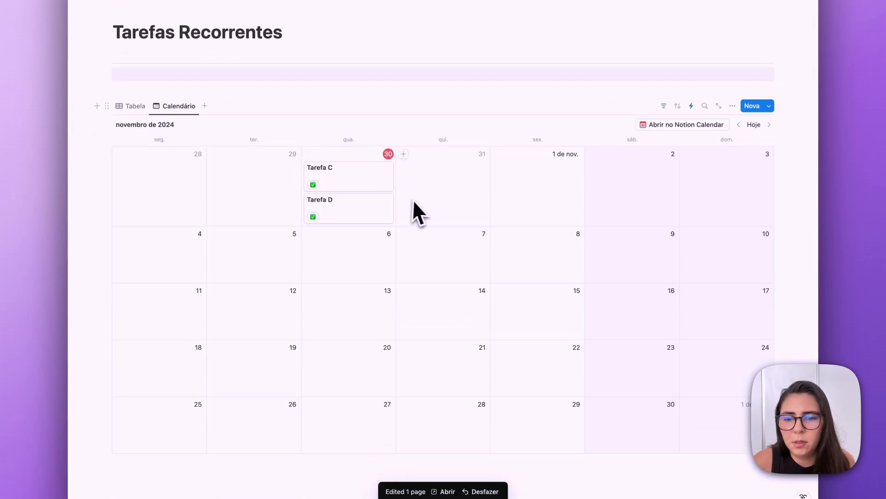
pyautogui.click(313, 184)
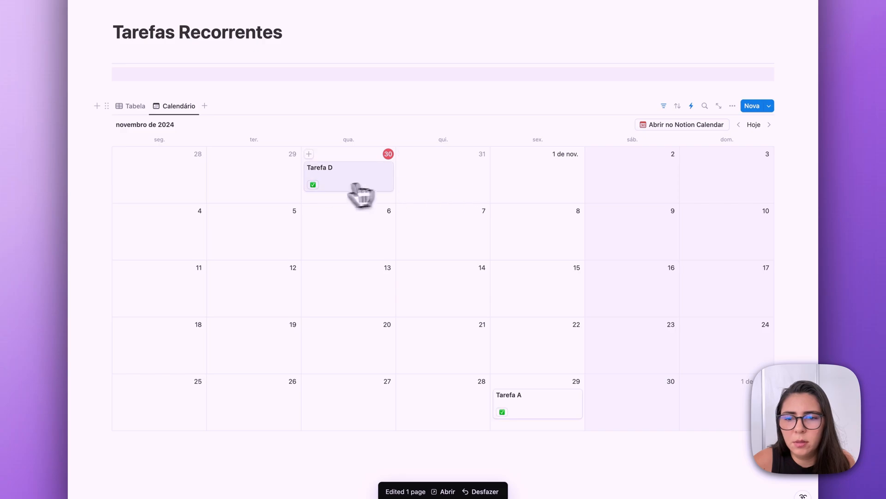
pyautogui.click(313, 185)
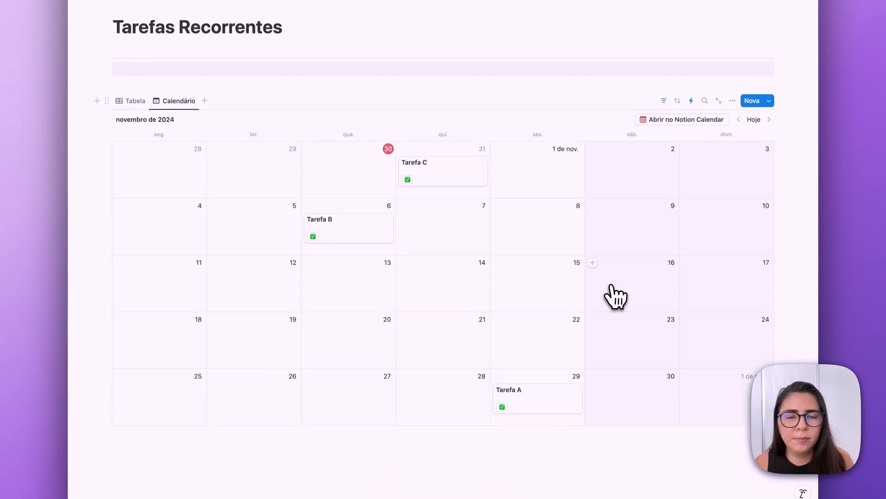
# In the Tabela view, set Data for Tarefas A, B and C to 30 de outubro de 2024.
pyautogui.click(134, 111)
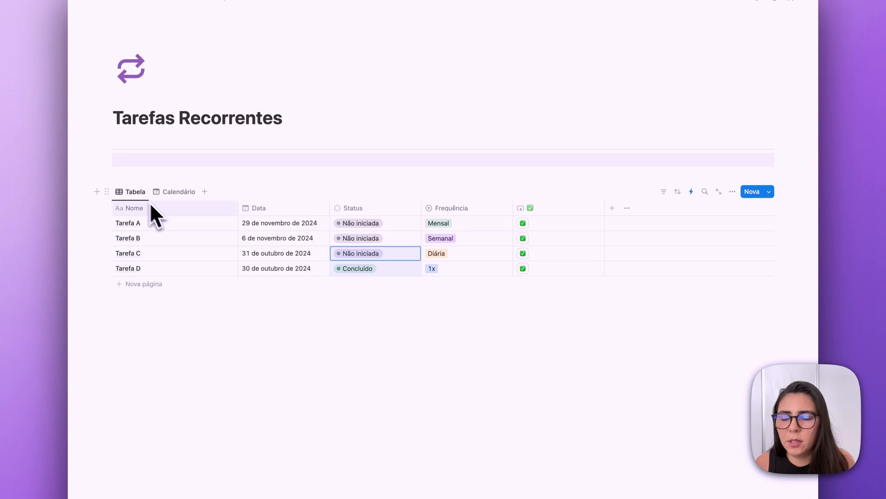
pyautogui.click(257, 223)
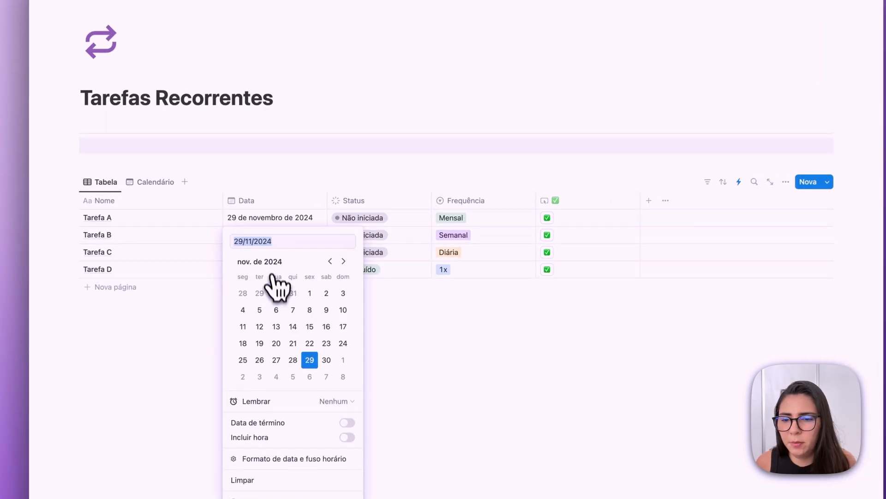
pyautogui.click(276, 293)
pyautogui.press('Escape')
pyautogui.moveTo(326, 226); pyautogui.dragTo(319, 272)
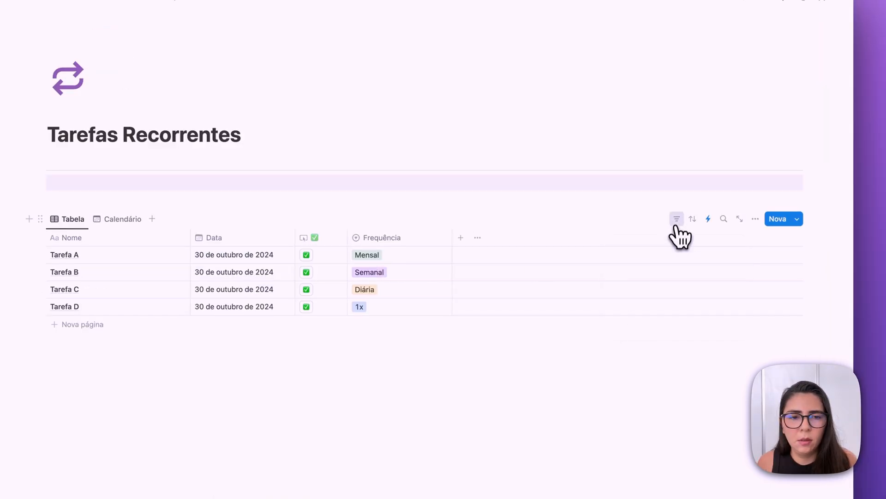
# Filter the Tabela view to Data relative to today within this week, and convert it to an advanced filter.
pyautogui.click(708, 181)
pyautogui.click(646, 242)
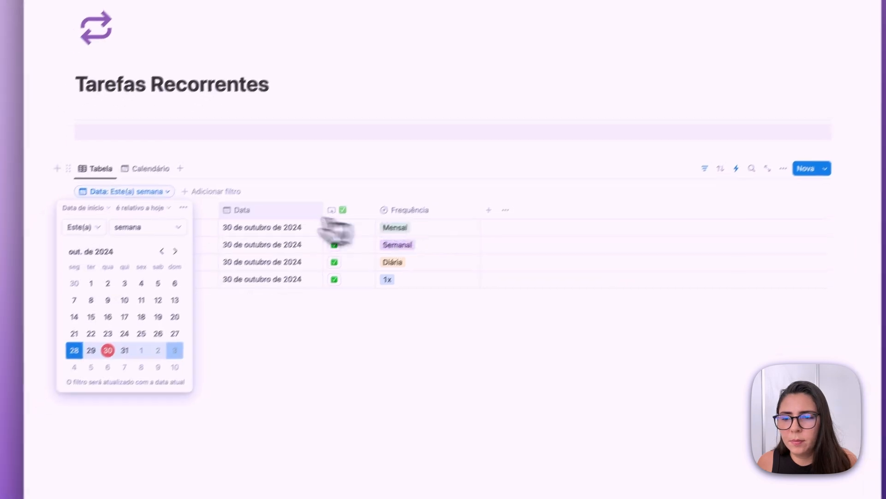
pyautogui.click(176, 212)
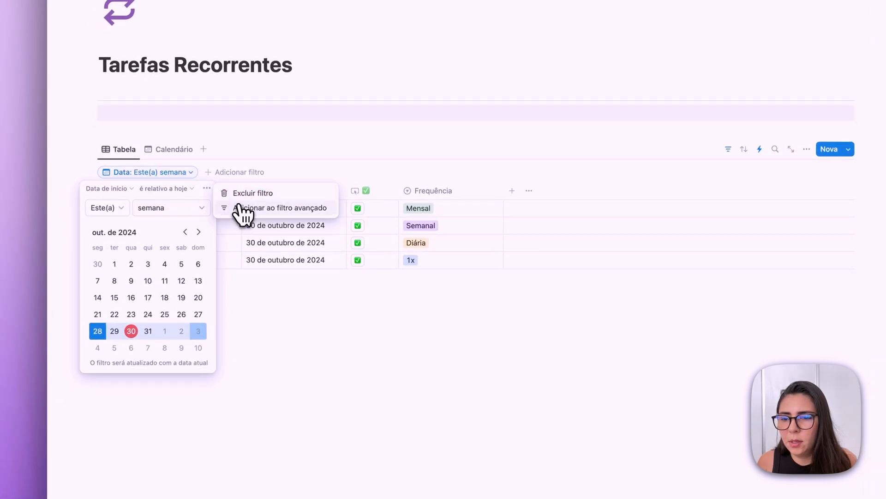
pyautogui.click(240, 207)
# Add a second filter rule requiring that Status is not Concluído, and close the filter settings.
pyautogui.click(152, 216)
pyautogui.click(119, 234)
pyautogui.click(120, 218)
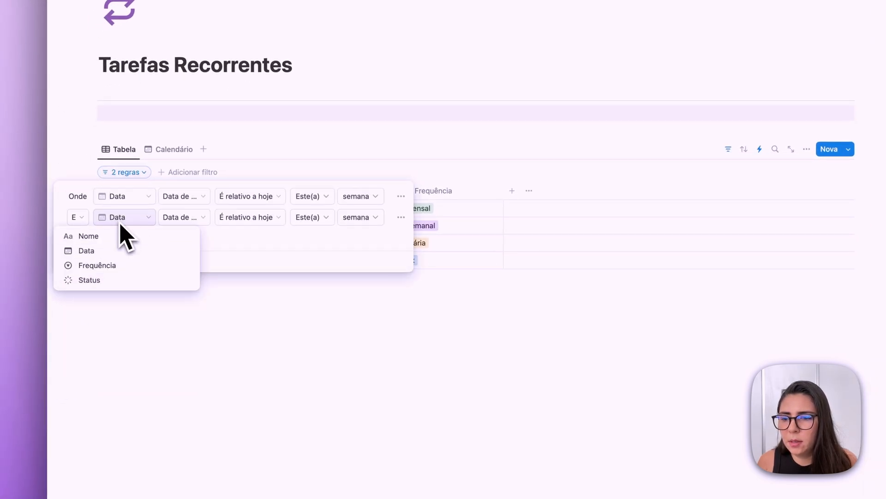
pyautogui.click(106, 279)
pyautogui.click(223, 217)
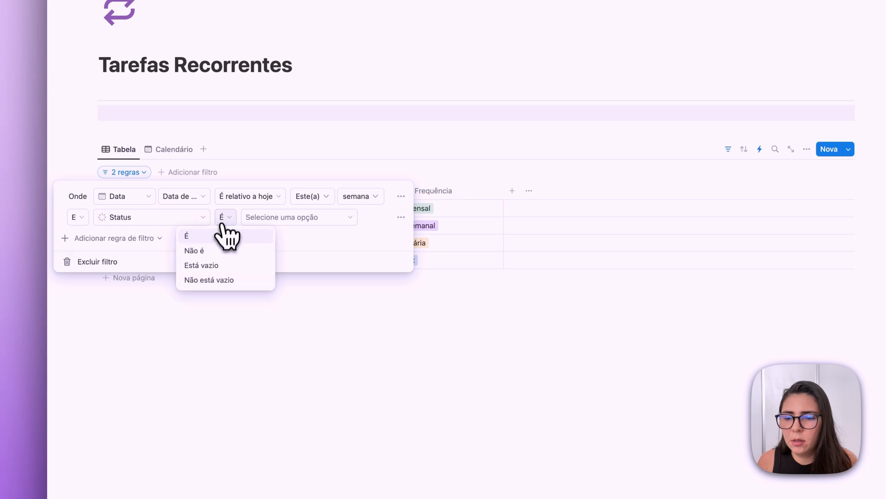
pyautogui.click(205, 251)
pyautogui.click(284, 217)
pyautogui.click(292, 309)
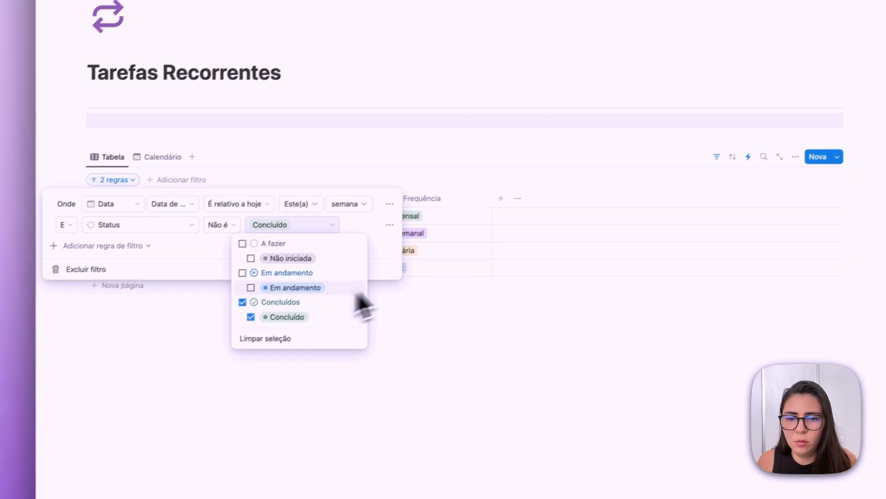
pyautogui.click(462, 180)
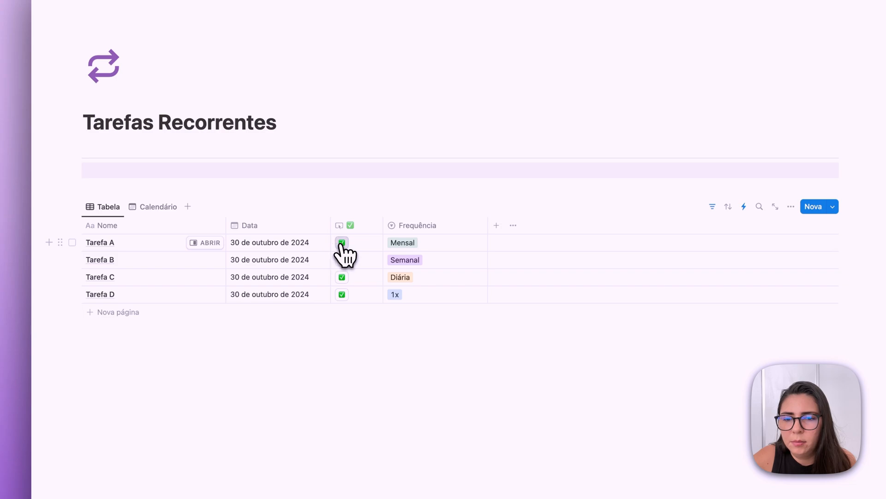
# Complete Tarefa A with its ✅ button in the filtered Tabela view.
pyautogui.click(342, 244)
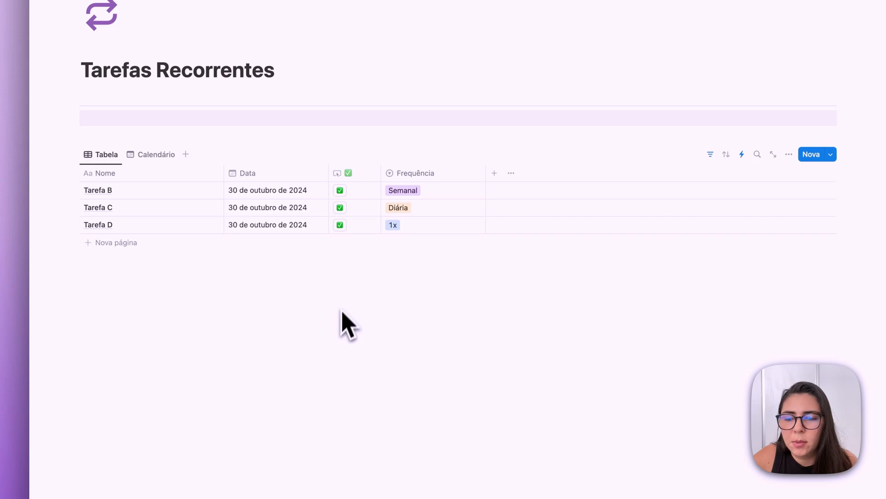
# Complete Tarefas B, D and C with their ✅ buttons, check the Calendário view, and return to Tabela.
pyautogui.click(340, 190)
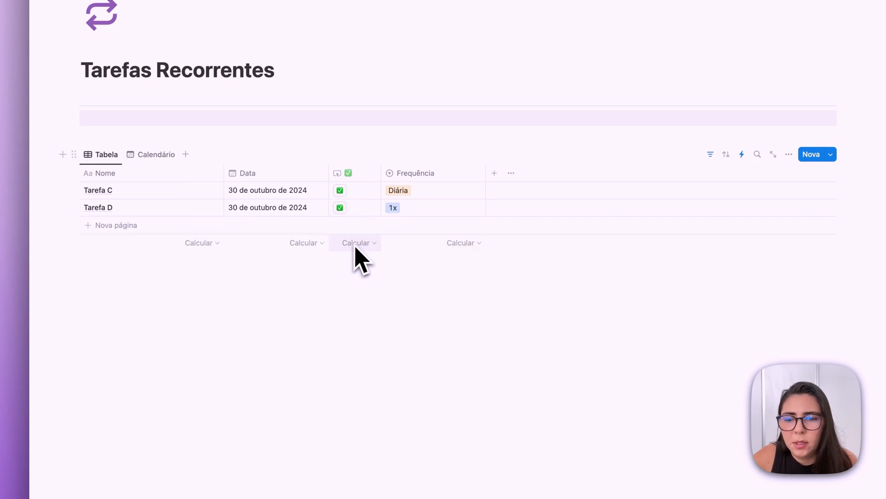
pyautogui.click(340, 207)
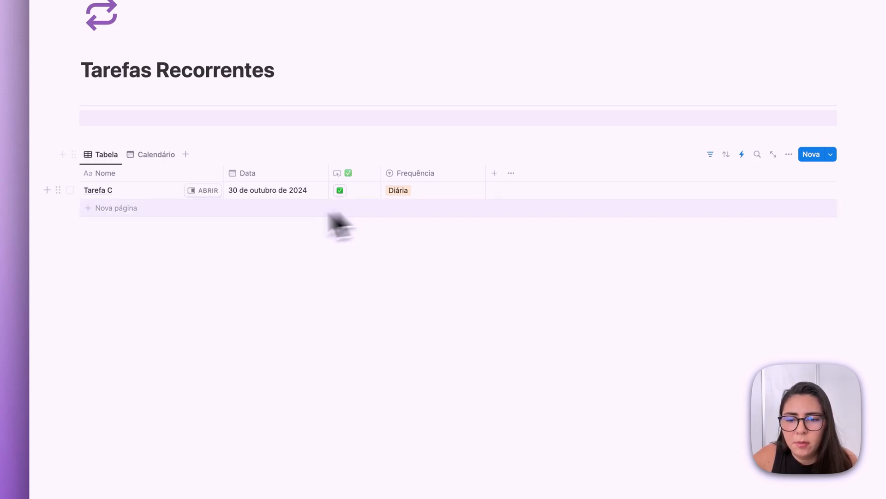
pyautogui.click(340, 191)
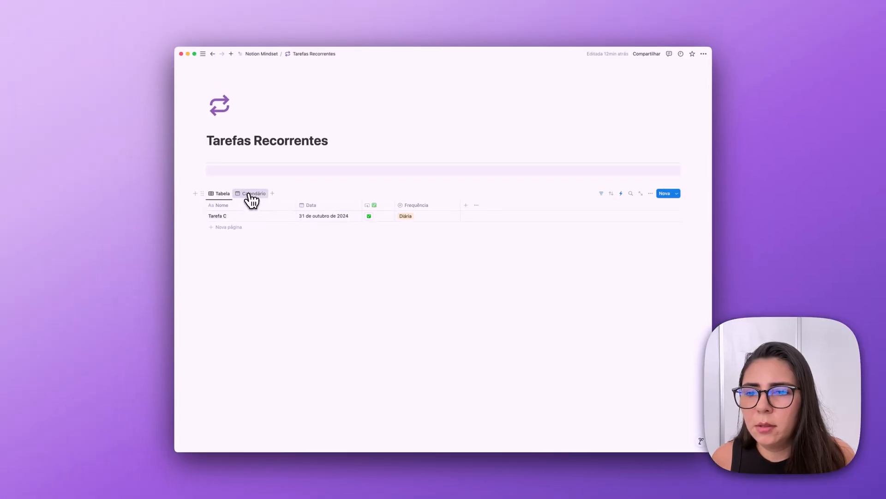
pyautogui.click(136, 184)
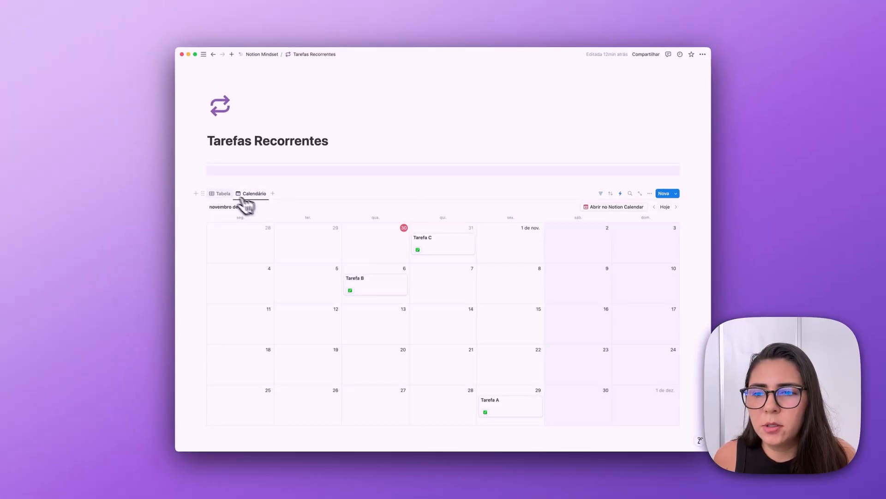
pyautogui.click(222, 193)
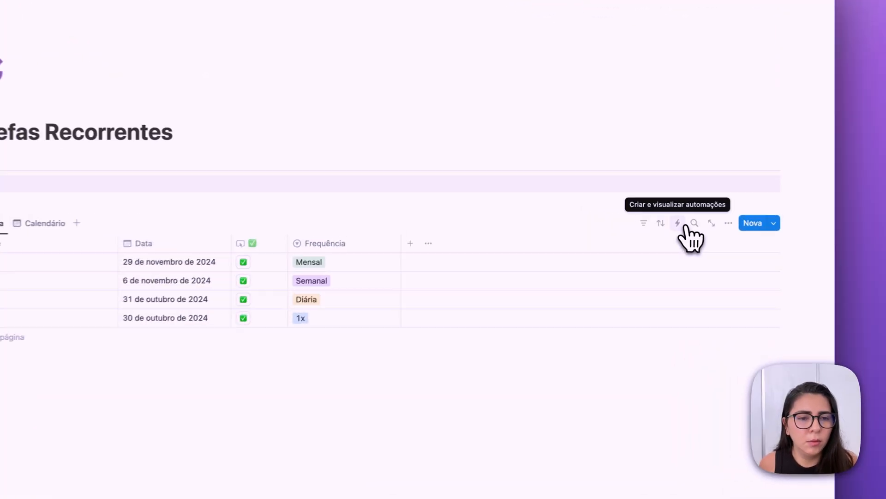
# Start a database automation named Nova Tarefas Recorrentes with a trigger for Frequência set to Mensal, Semanal or Diária.
pyautogui.click(625, 193)
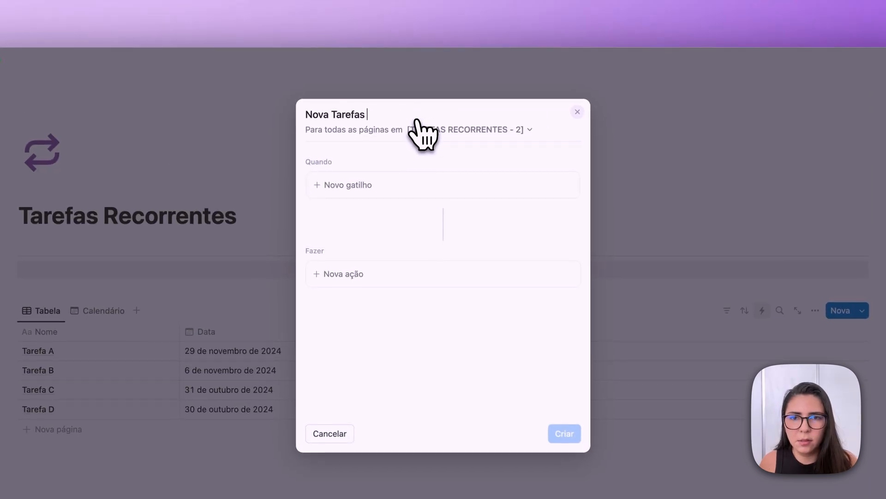
pyautogui.write('s')
pyautogui.click(444, 184)
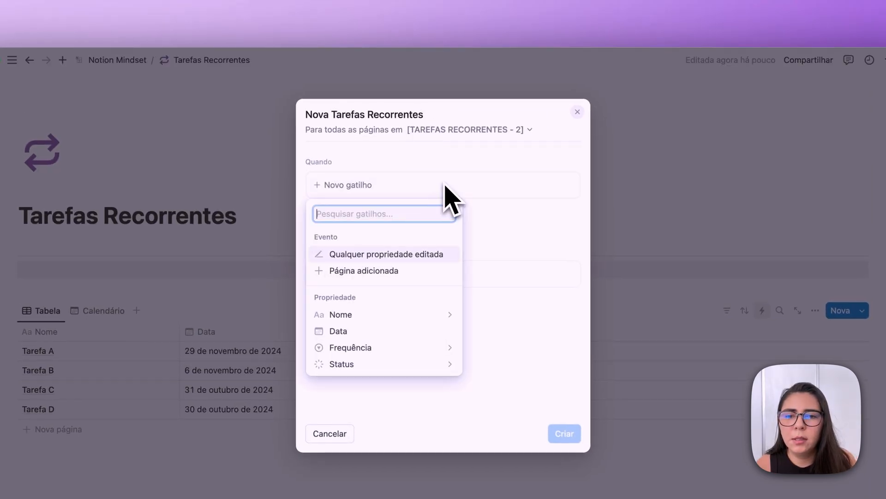
pyautogui.click(369, 348)
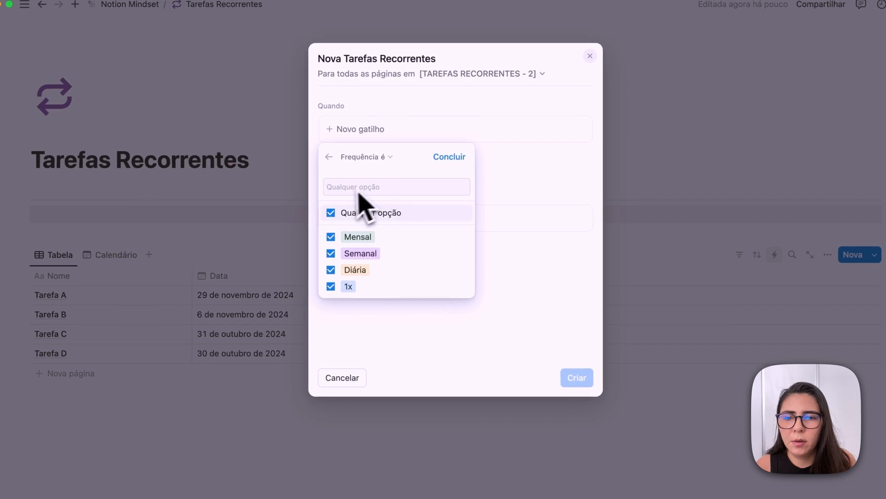
pyautogui.click(332, 287)
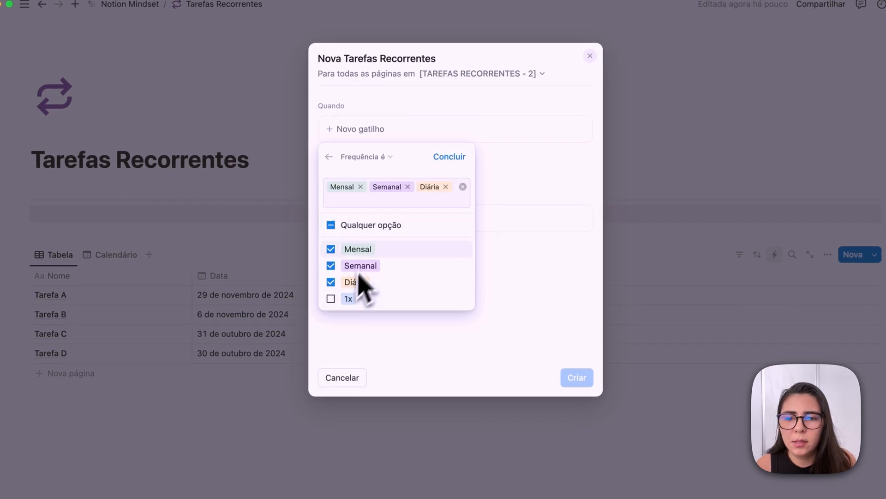
pyautogui.click(448, 157)
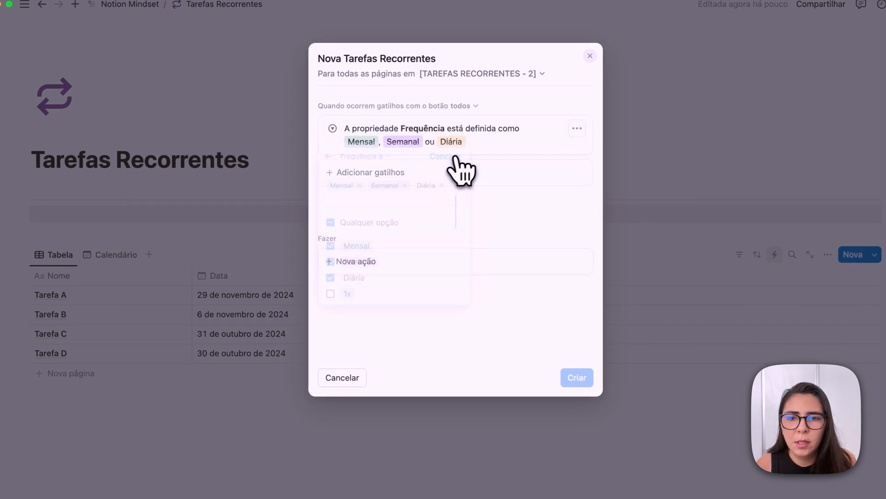
# Add a second automation trigger for Status being set to the Complete group.
pyautogui.click(394, 174)
pyautogui.click(384, 333)
pyautogui.click(353, 249)
pyautogui.click(337, 280)
pyautogui.click(449, 199)
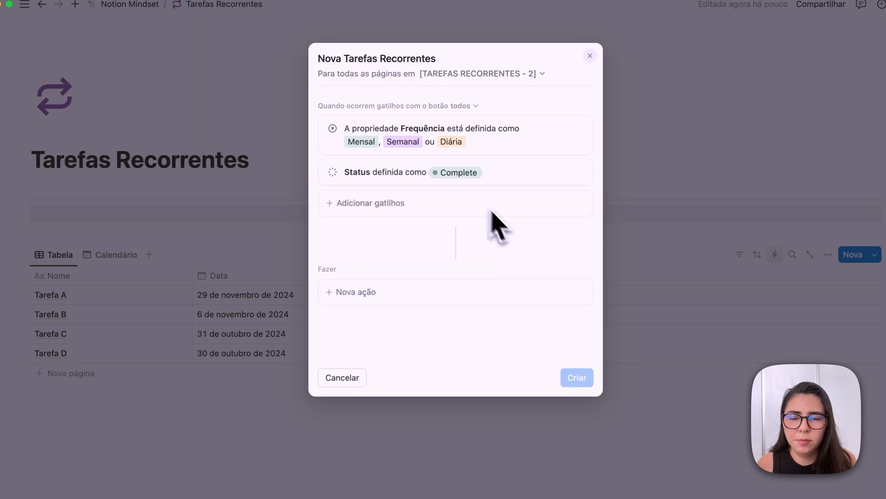
# Add an automation action that adds a page to the [TAREFAS RECORRENTES - 2] database.
pyautogui.click(356, 293)
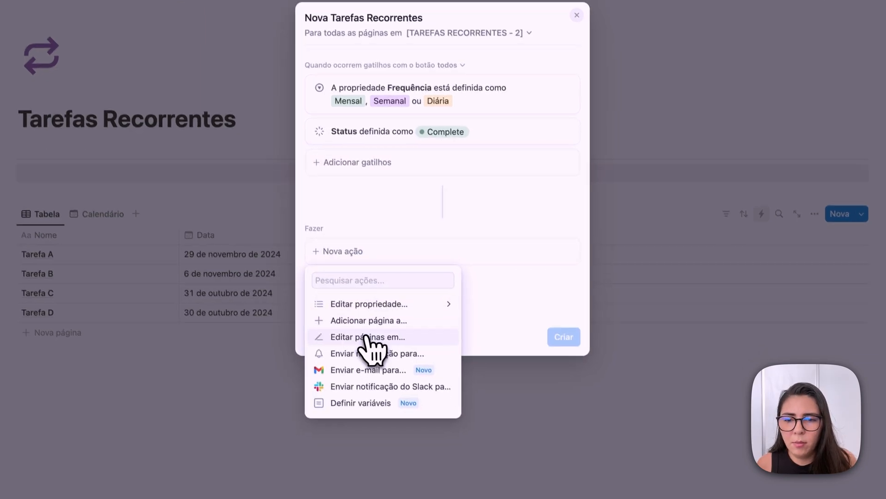
pyautogui.click(370, 319)
pyautogui.click(433, 249)
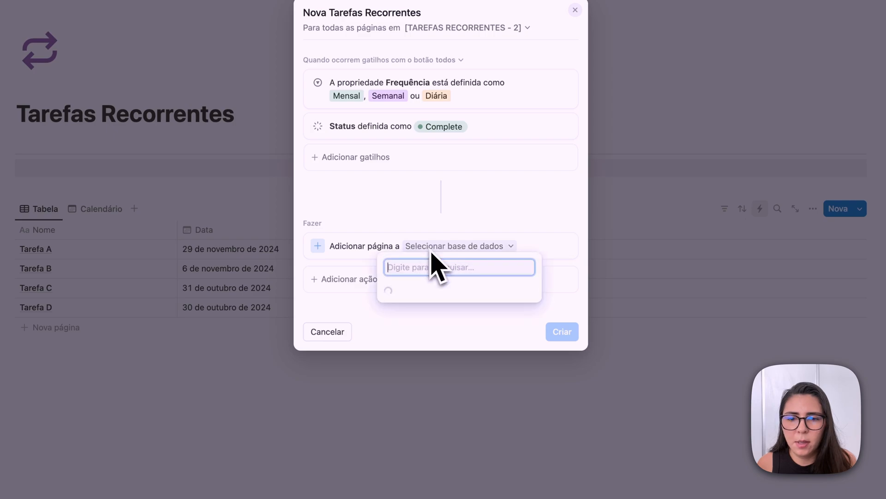
pyautogui.click(510, 310)
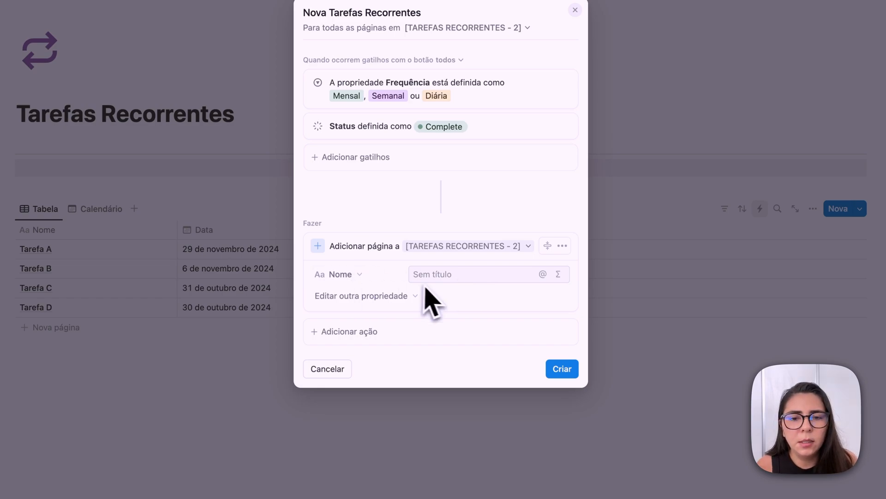
# Set the new page's Nome to the formula Página de gatilho.Nome and save it.
pyautogui.click(559, 274)
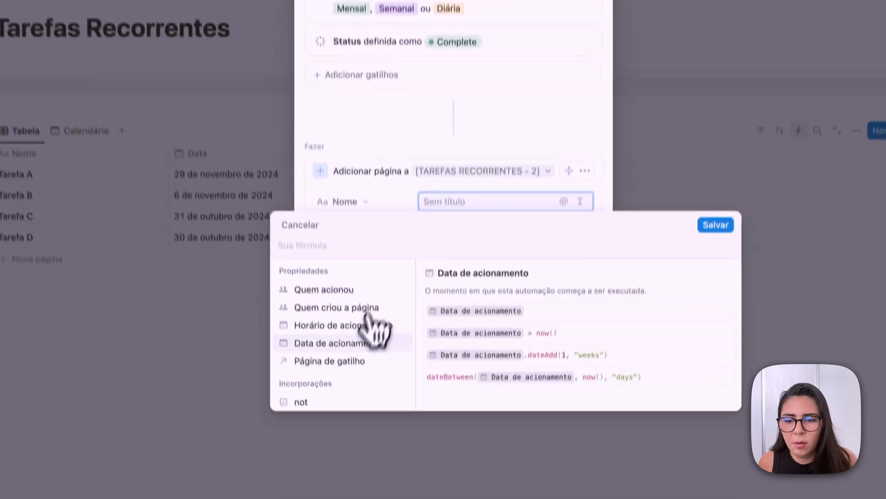
pyautogui.click(331, 338)
pyautogui.write('.')
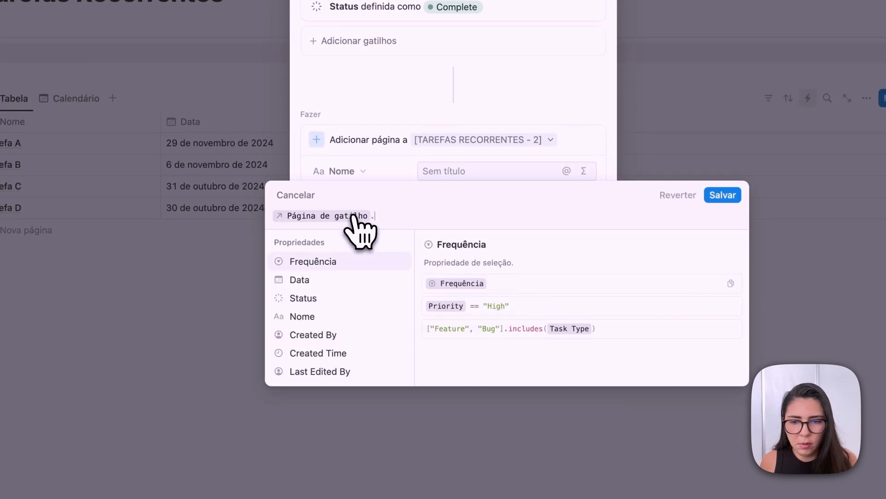
pyautogui.click(305, 341)
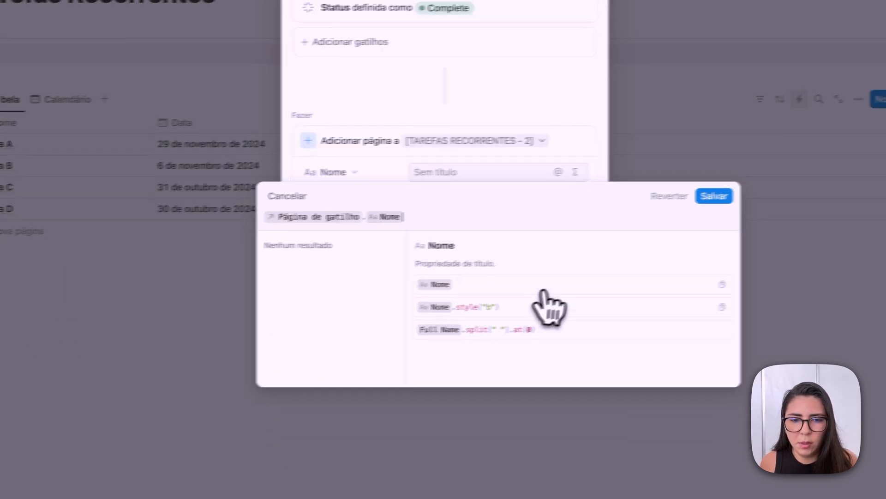
pyautogui.click(722, 194)
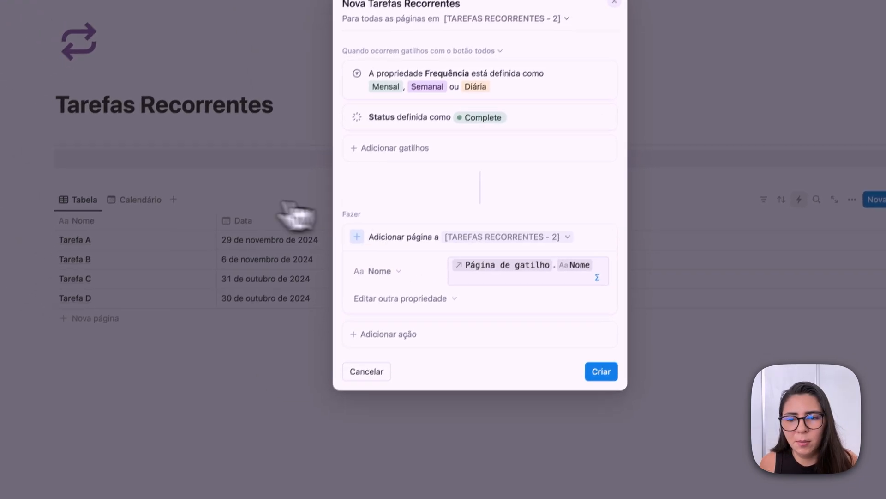
# Add the Frequência property to the new page's settings and save its custom formula as Página de gatilho.Frequência.
pyautogui.click(438, 277)
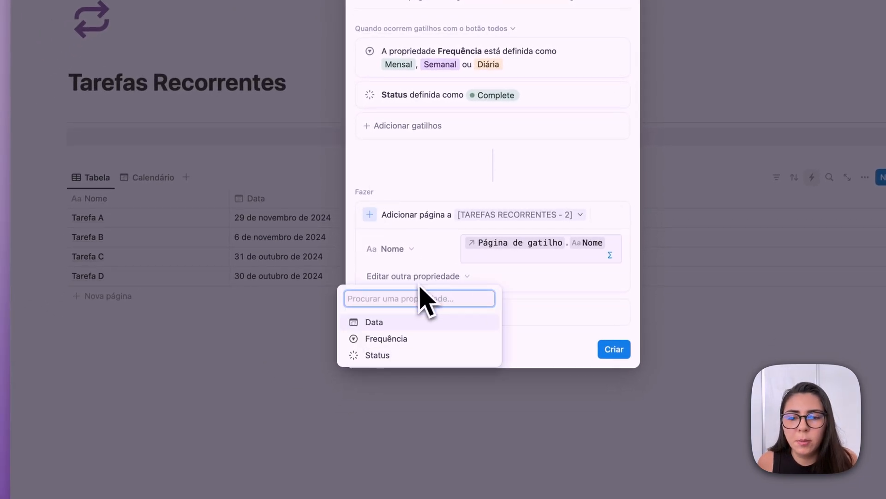
pyautogui.click(399, 339)
pyautogui.click(497, 277)
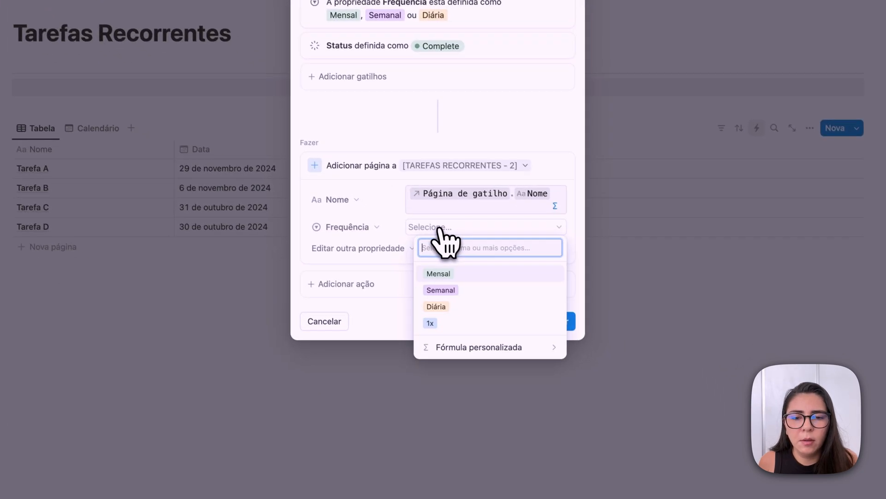
pyautogui.click(482, 345)
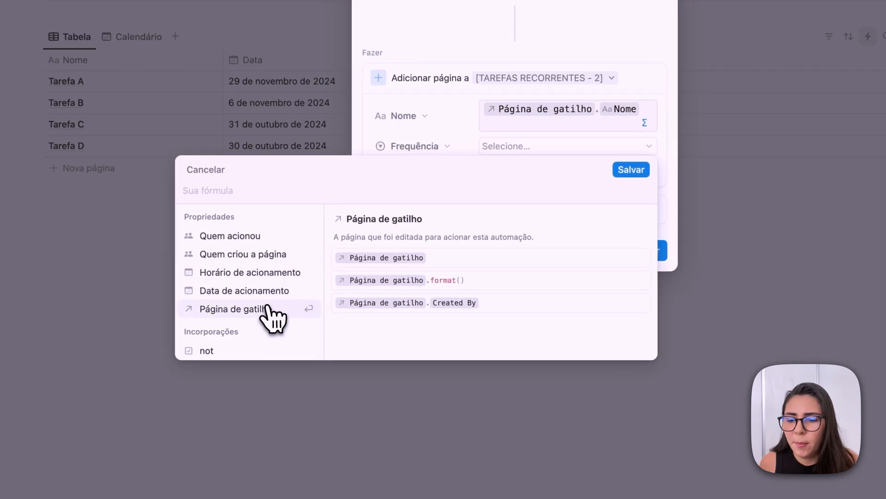
pyautogui.click(287, 314)
pyautogui.write('.f')
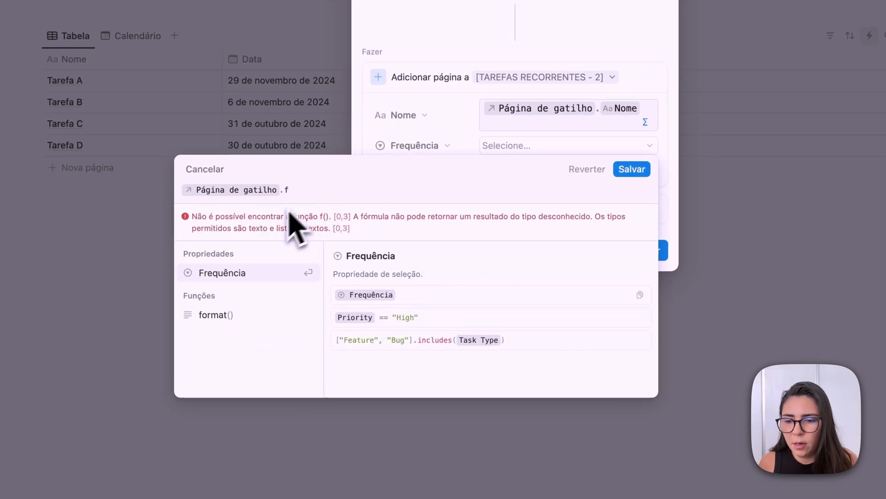
pyautogui.click(249, 262)
pyautogui.click(632, 168)
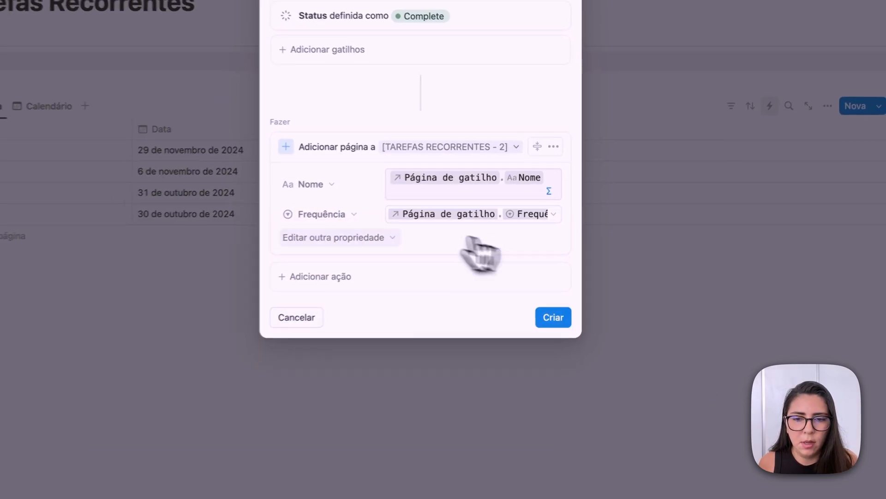
# Add the Status property to the new page's settings and set it to Não iniciada.
pyautogui.click(439, 170)
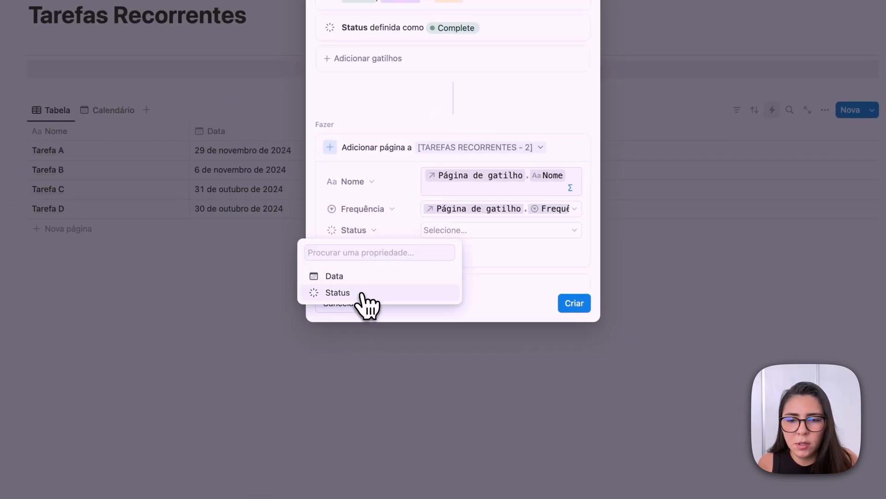
pyautogui.click(474, 231)
pyautogui.click(471, 297)
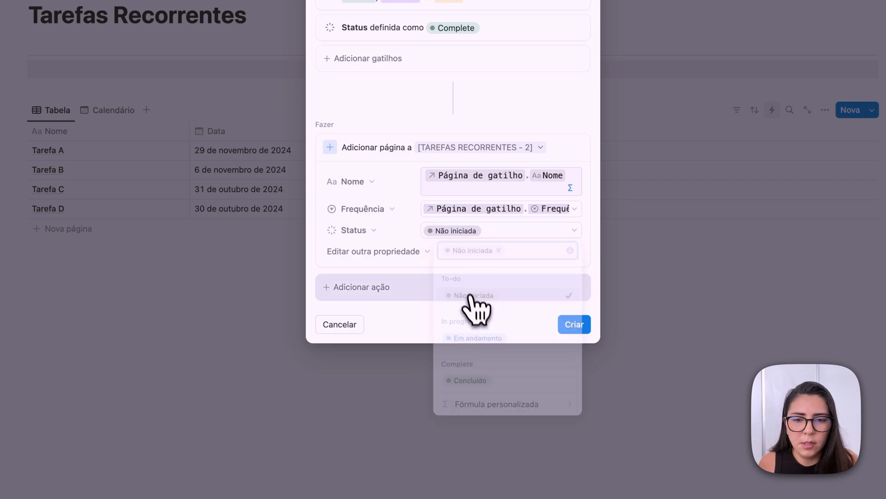
# Add the Data property to the new page's settings and begin its custom formula with Página de gatilho.Data.dateAdd().
pyautogui.click(406, 252)
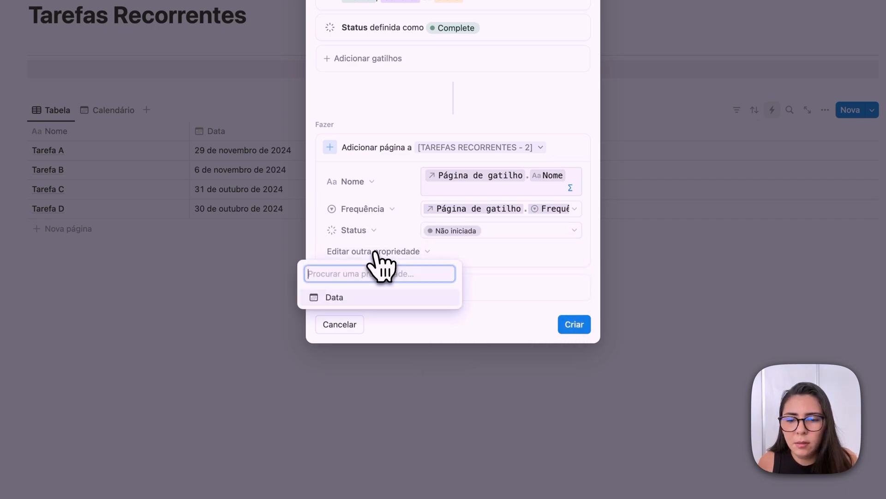
pyautogui.click(353, 297)
pyautogui.click(448, 253)
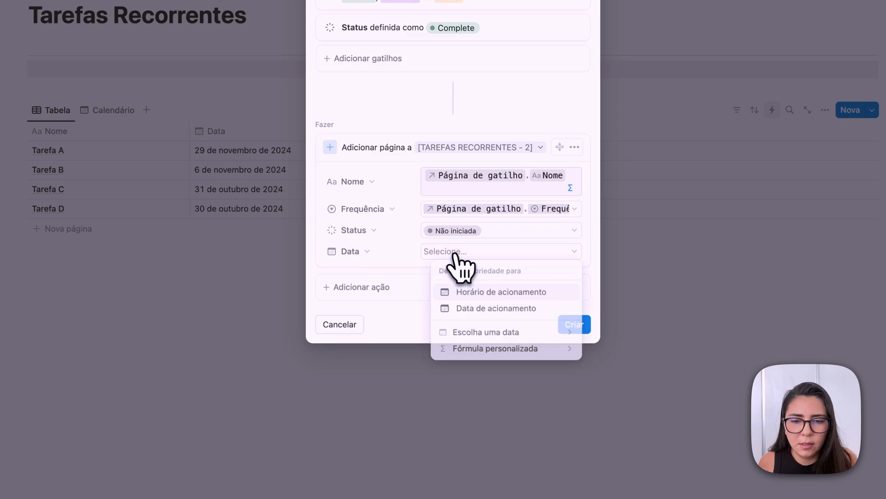
pyautogui.click(492, 350)
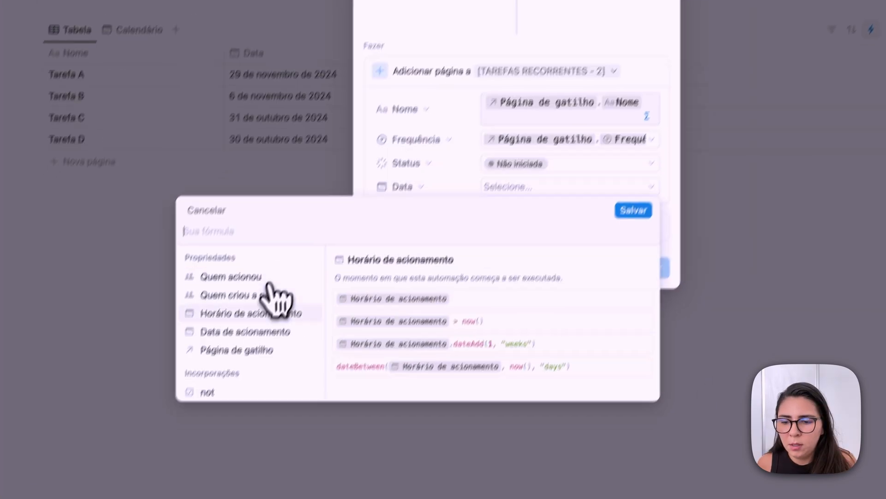
pyautogui.click(280, 340)
pyautogui.write('.')
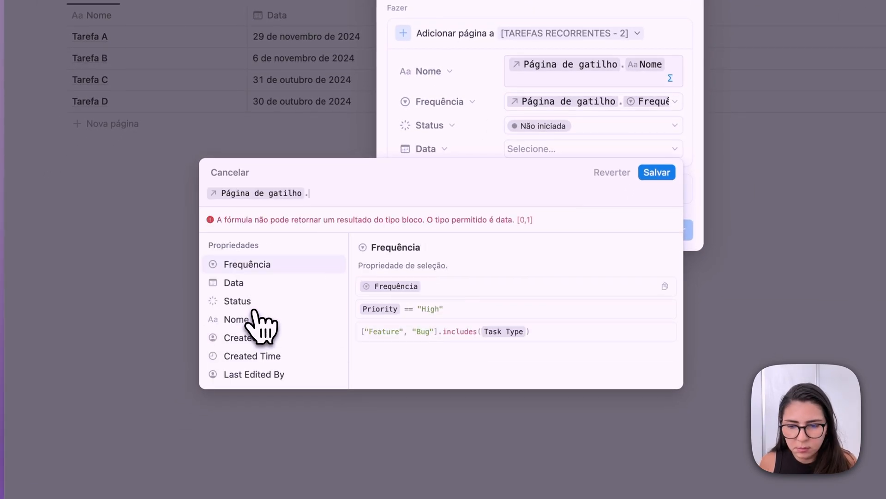
pyautogui.click(265, 281)
pyautogui.write('.d')
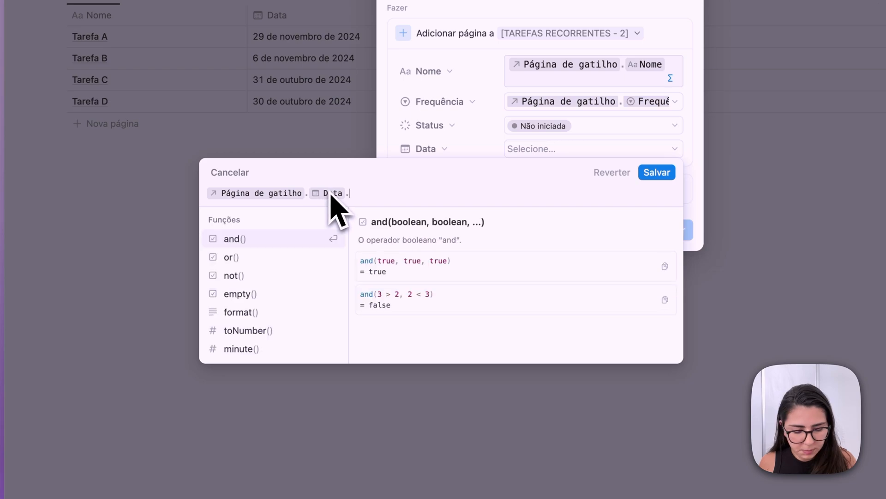
pyautogui.click(273, 313)
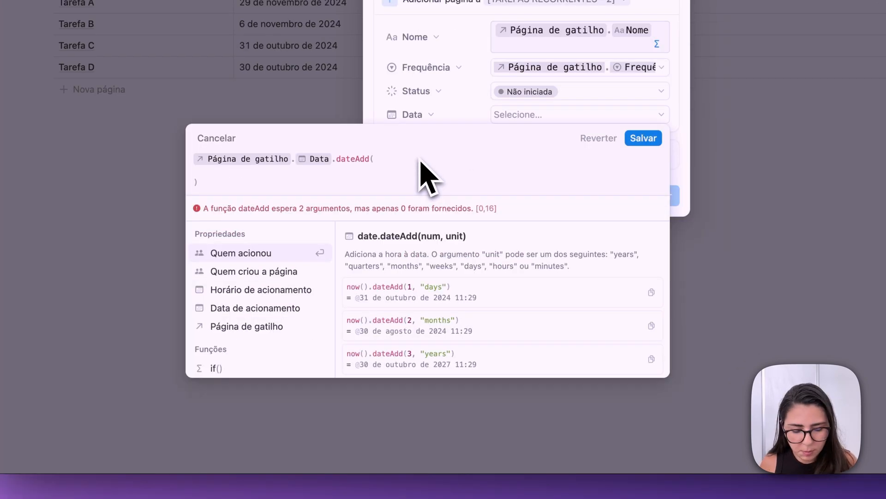
# Nest ifs() inside the Data formula's dateAdd() with Página de gatilho.Frequência == "Diária" returning 1 as its first condition.
pyautogui.write('ifs(')
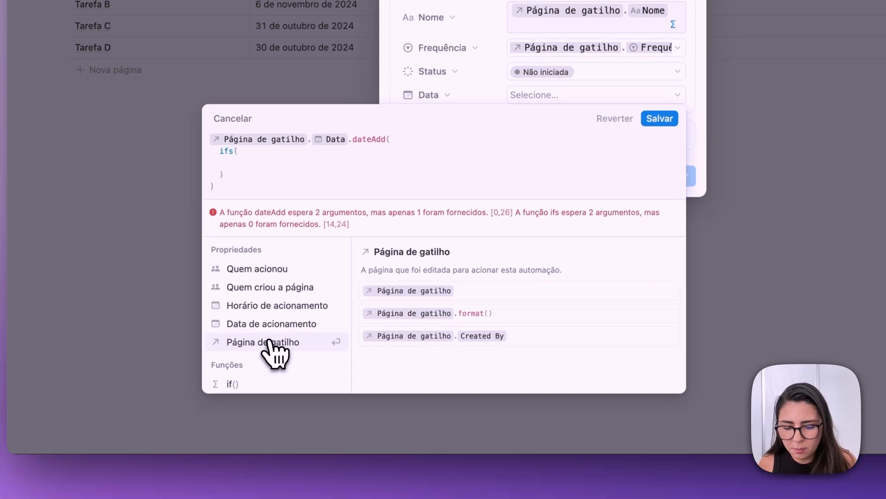
pyautogui.click(254, 362)
pyautogui.write('.')
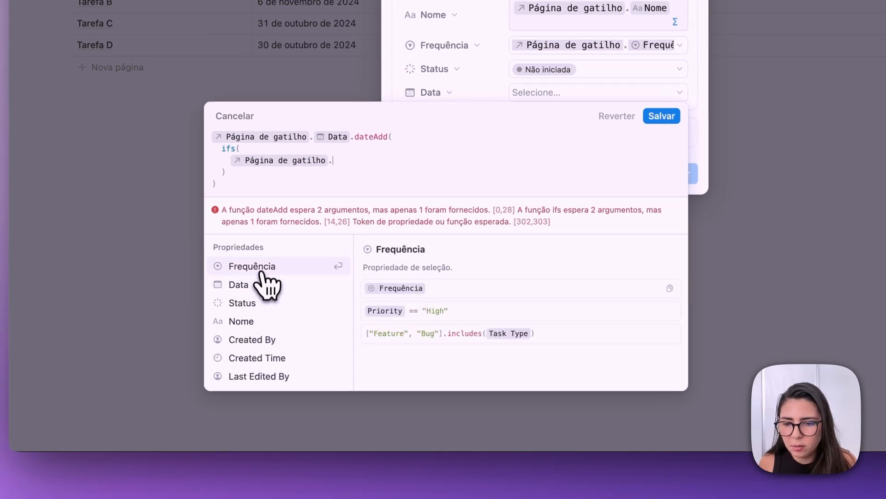
pyautogui.click(259, 268)
pyautogui.write('== ""')
pyautogui.write('Diária')
pyautogui.write(', 1,')
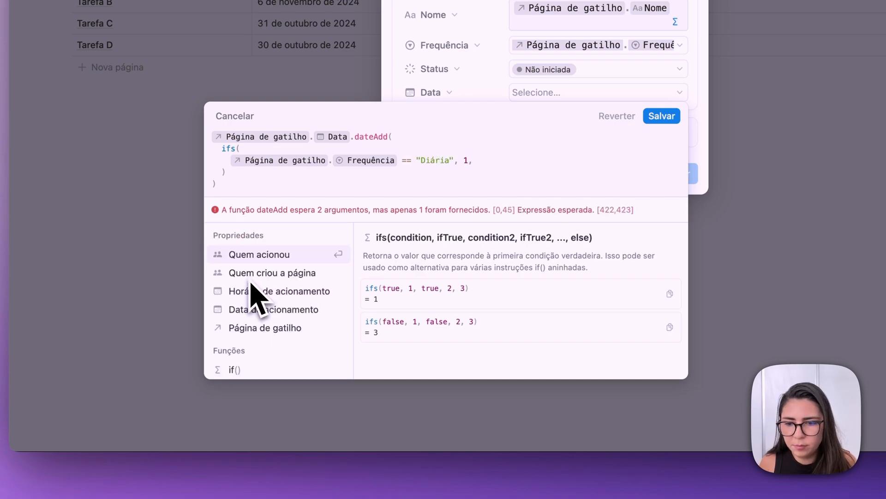
pyautogui.press('Return')
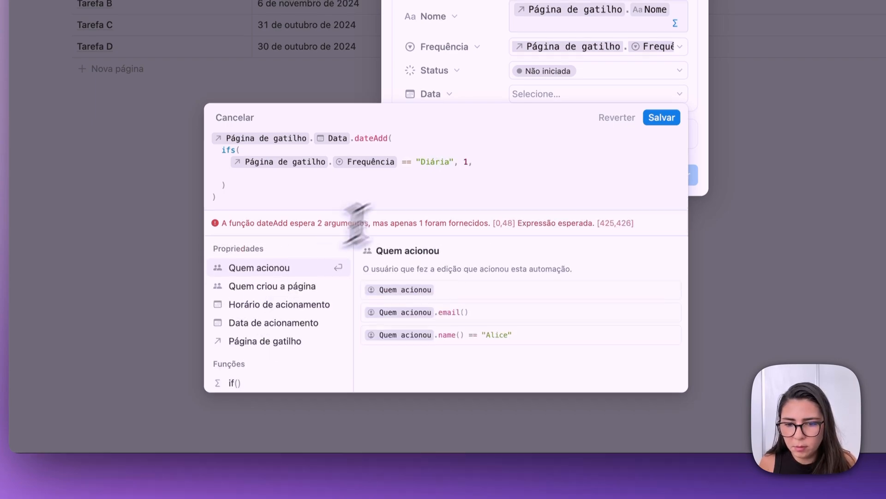
# Duplicate the Diária condition line in the formula and change the copy to "Semanal" with the value 7.
pyautogui.tripleClick(449, 160)
pyautogui.press('super+c')
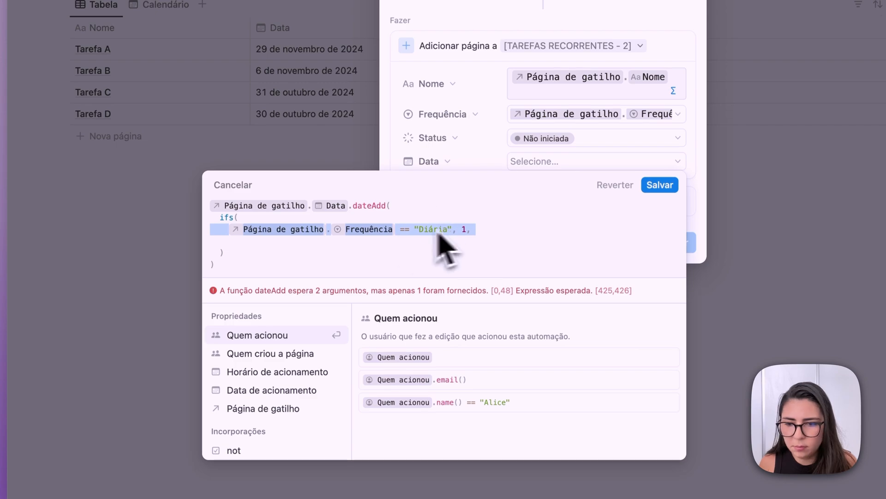
pyautogui.click(356, 241)
pyautogui.press('super+v')
pyautogui.click(250, 244)
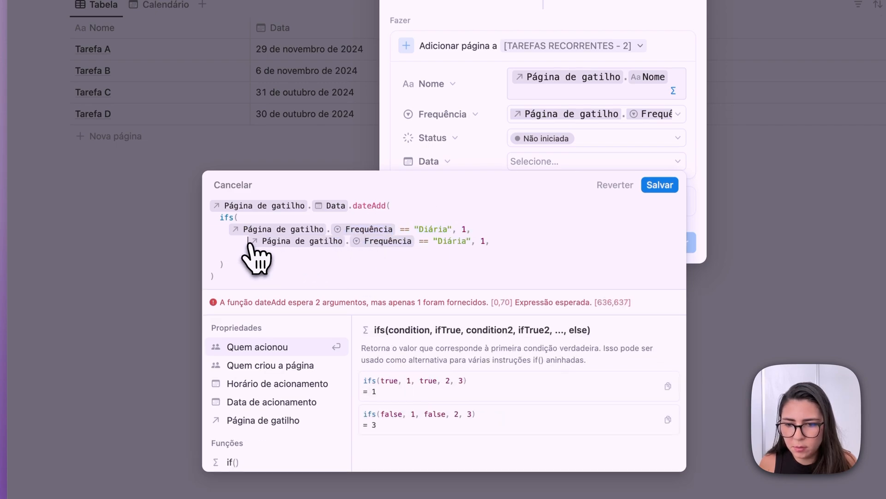
pyautogui.press('BackSpace')
pyautogui.press('BackSpace')
pyautogui.doubleClick(420, 241)
pyautogui.write('Seman')
pyautogui.press('Right')
pyautogui.press('Right')
pyautogui.press('Right')
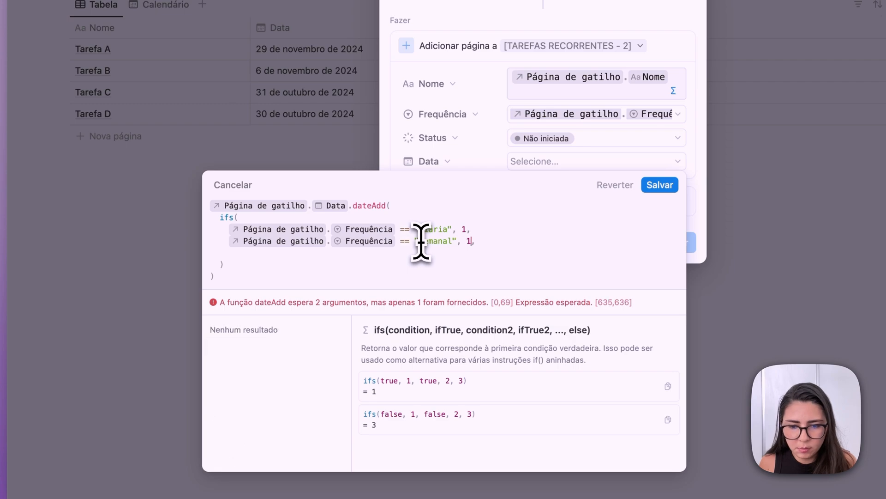
pyautogui.write('7')
# Add a third condition line for Frequência == "Mensal" with the value 30 and remove the empty lines below it.
pyautogui.press('Return')
pyautogui.hotkey('ctrl', 'v')
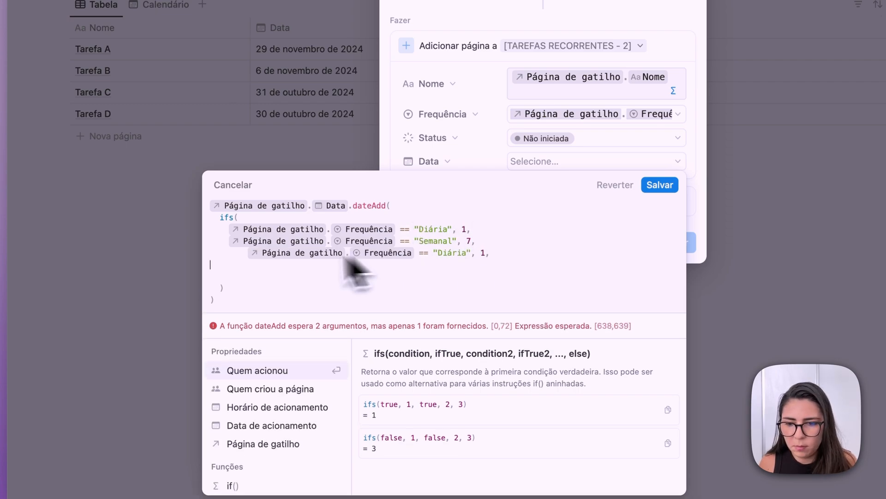
pyautogui.doubleClick(425, 253)
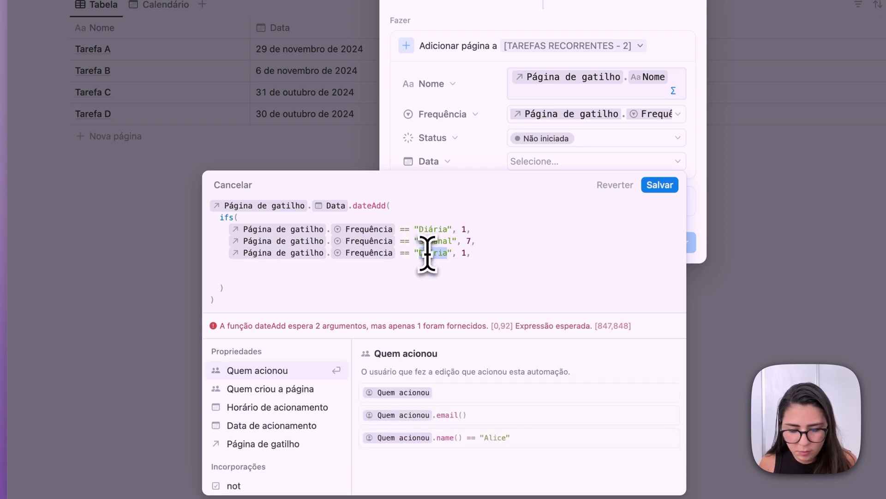
pyautogui.write('Mensal')
pyautogui.press('Right')
pyautogui.press('Right')
pyautogui.press('Right')
pyautogui.press('Right')
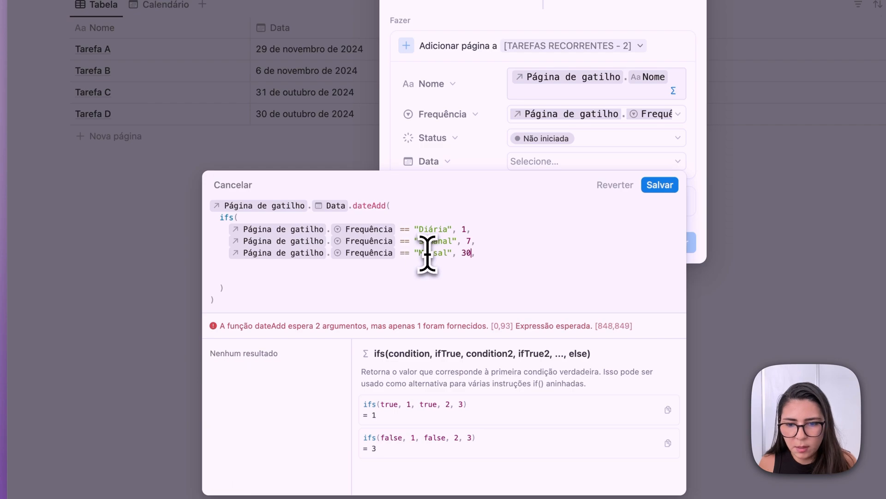
pyautogui.press('BackSpace')
pyautogui.write('30')
pyautogui.click(269, 277)
pyautogui.press('BackSpace')
pyautogui.press('BackSpace')
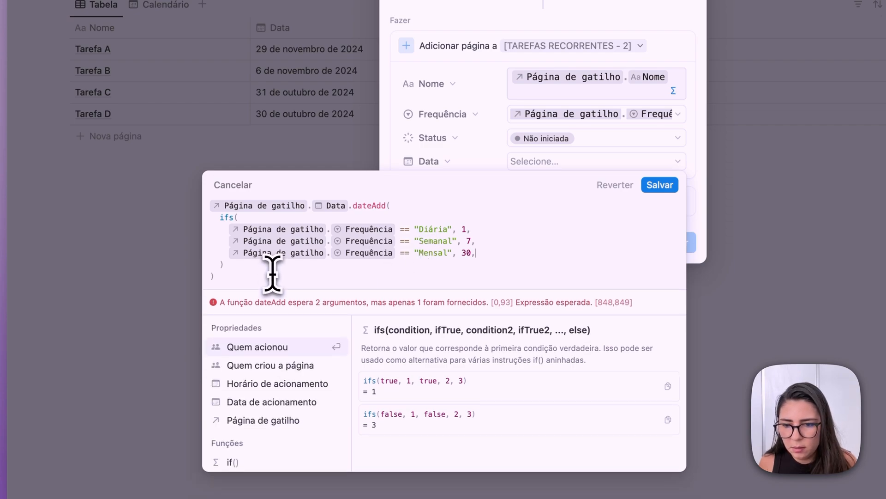
# Add "days" as the dateAdd unit, remove the comma after 30, and save the formula and the automation.
pyautogui.click(248, 268)
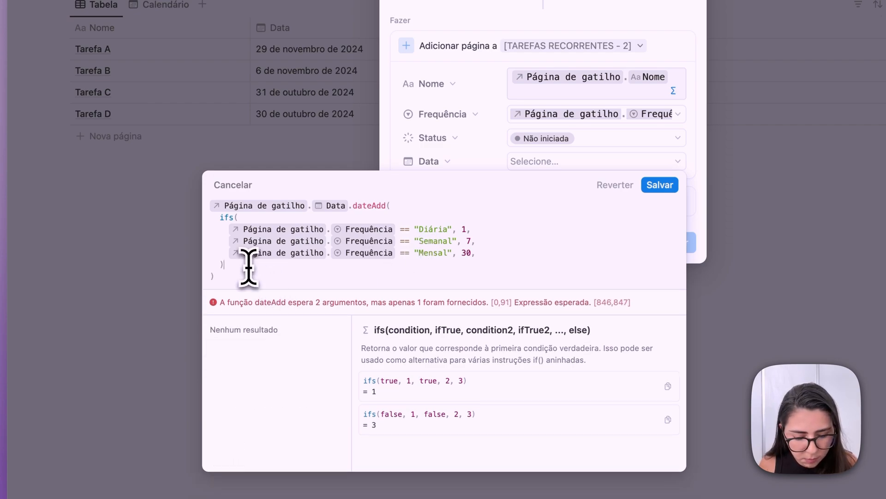
pyautogui.write(', "days"')
pyautogui.click(481, 253)
pyautogui.press('BackSpace')
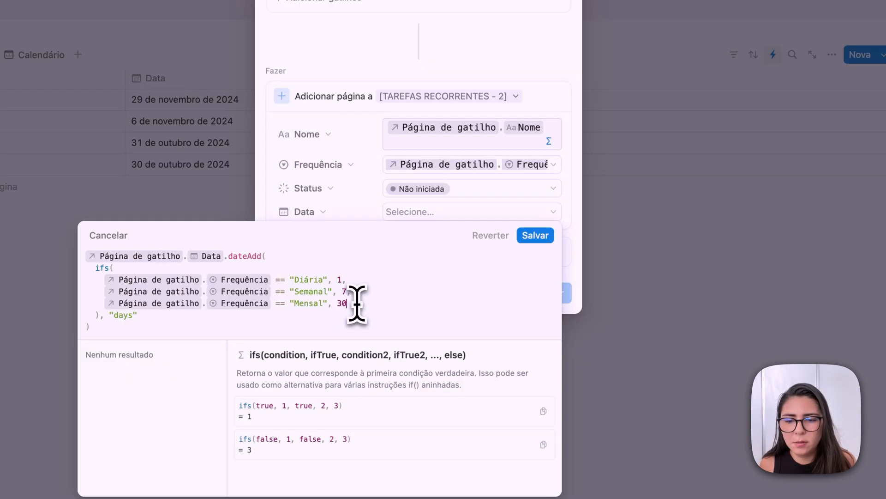
pyautogui.click(529, 237)
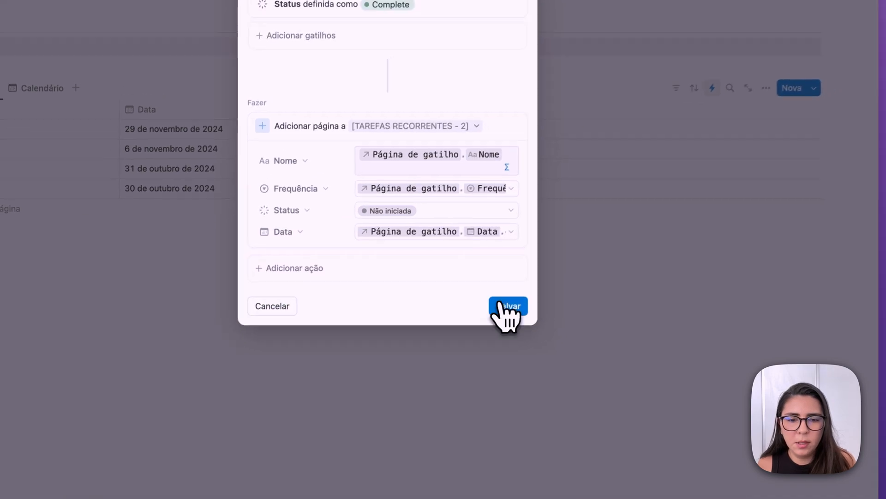
pyautogui.click(504, 306)
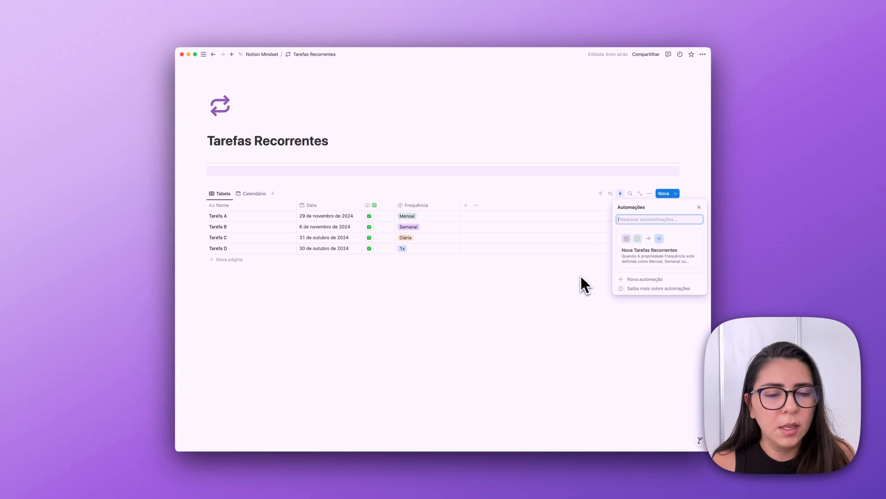
# Review the options available for the Nova Tarefas Recorrentes automation and close the automations list.
pyautogui.click(604, 264)
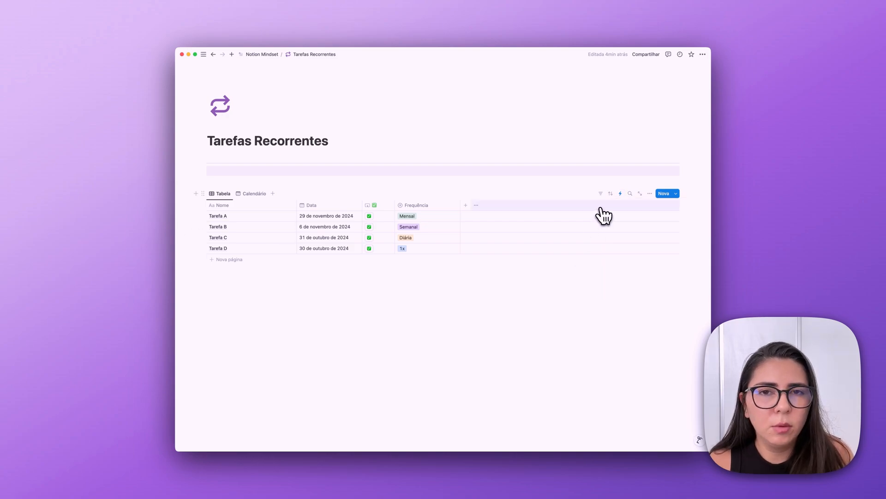
pyautogui.click(621, 193)
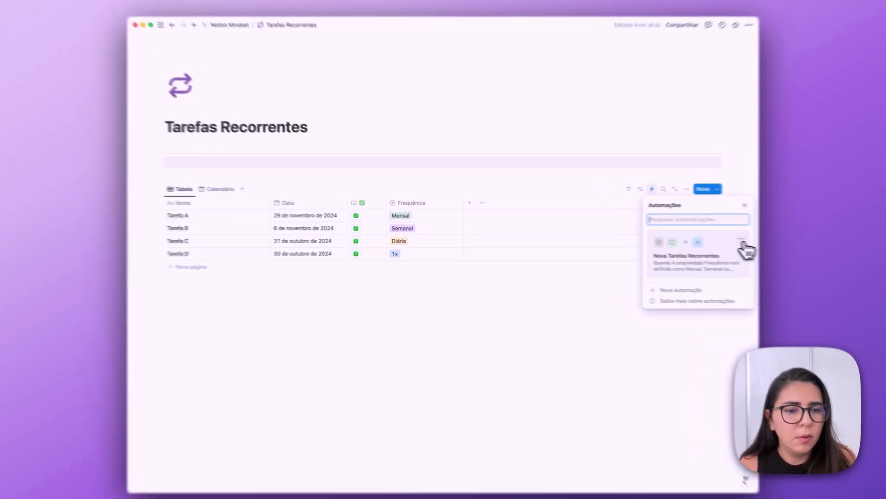
pyautogui.click(696, 235)
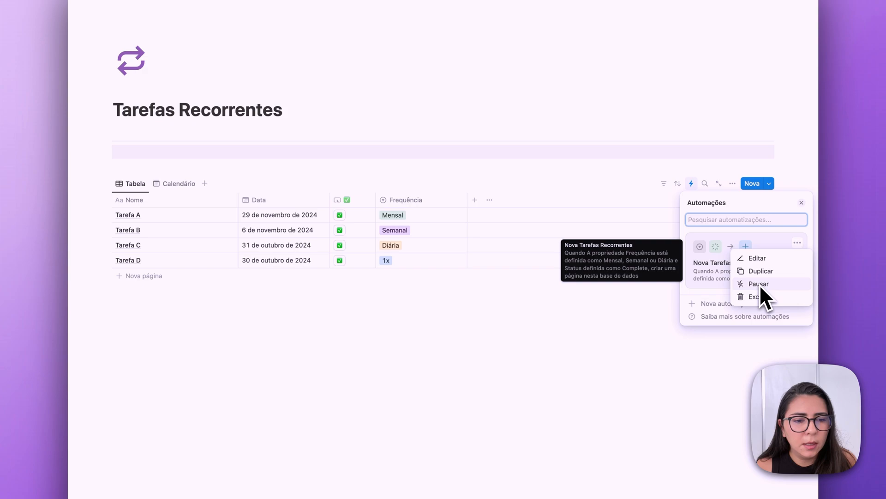
pyautogui.click(757, 231)
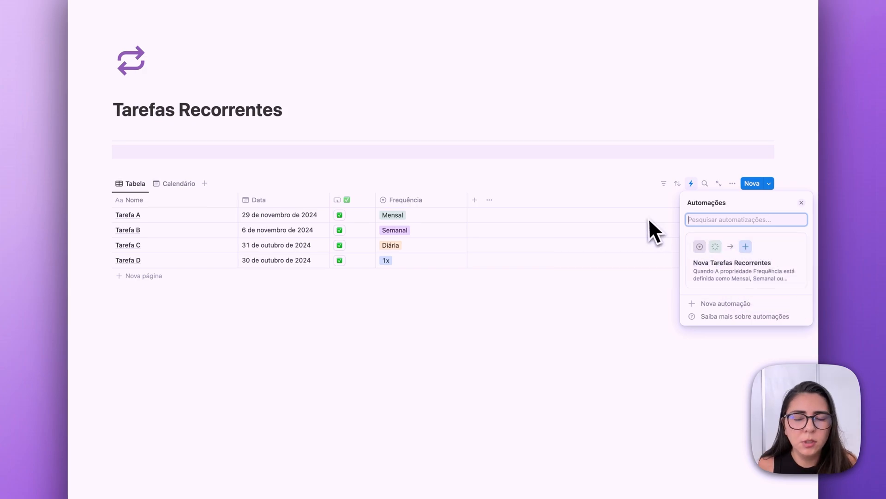
pyautogui.click(647, 217)
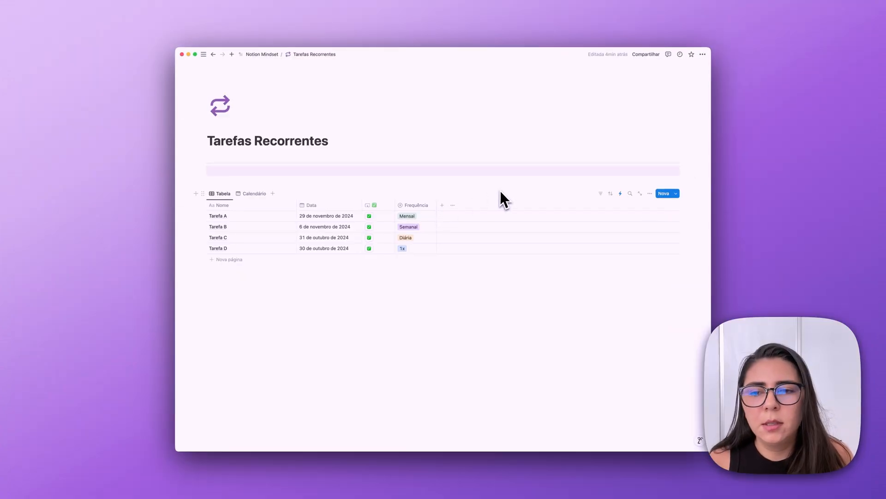
# Show the hidden Status property in the Tabela view.
pyautogui.click(453, 205)
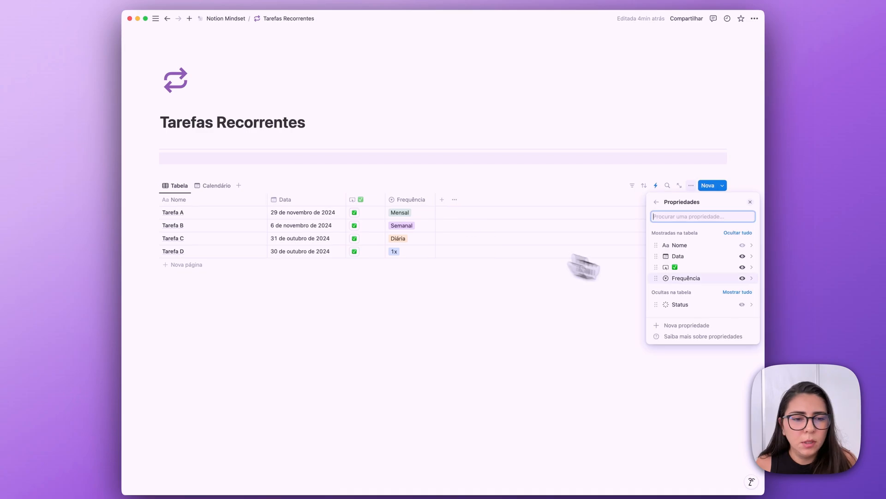
pyautogui.click(742, 304)
pyautogui.click(504, 207)
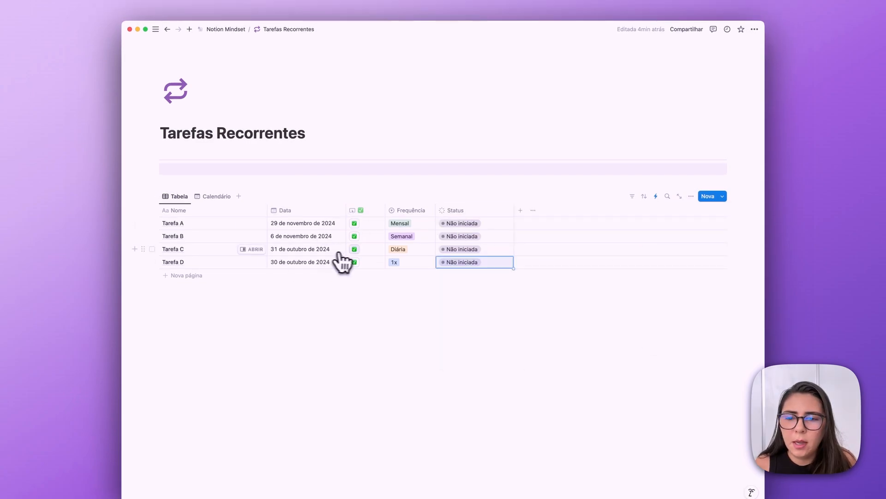
# Complete Tarefa C, Tarefa A and Tarefa D with their check buttons, inspecting the date of the newly created Tarefa C.
pyautogui.click(354, 250)
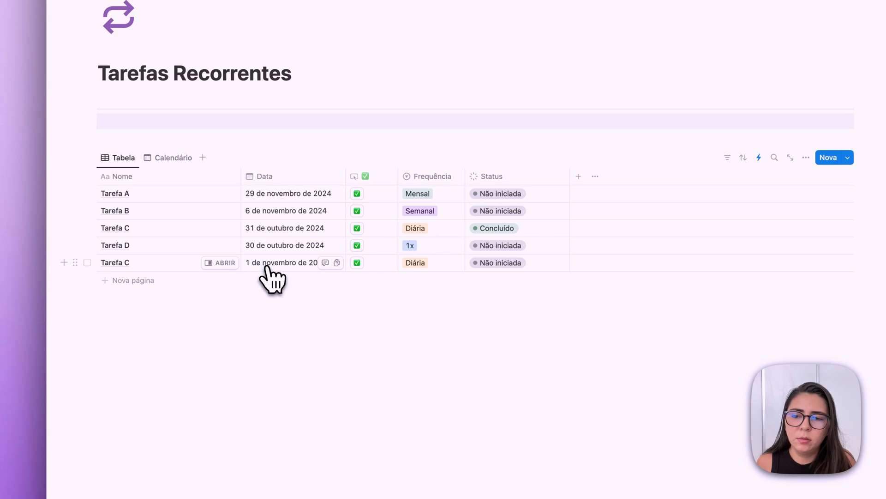
pyautogui.click(265, 265)
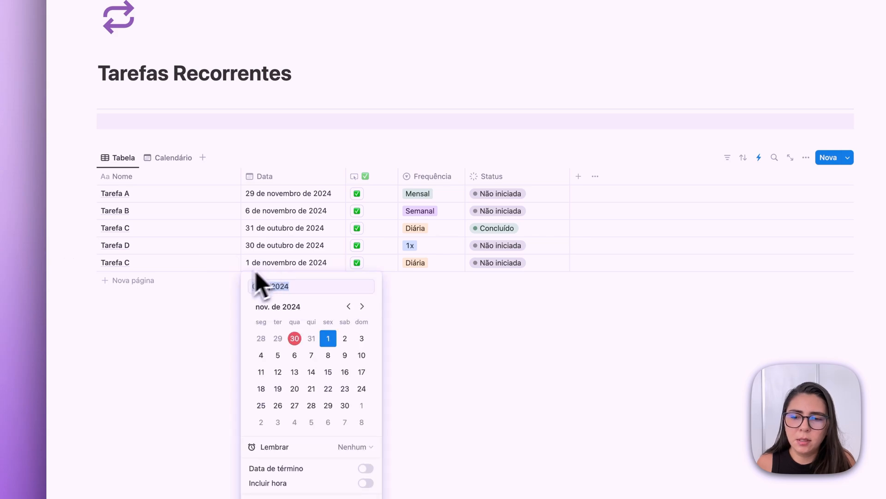
pyautogui.click(213, 285)
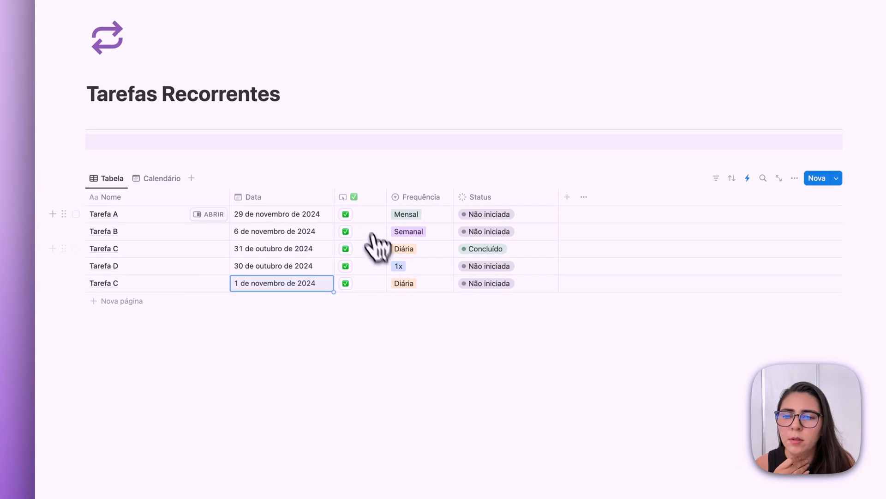
pyautogui.click(346, 214)
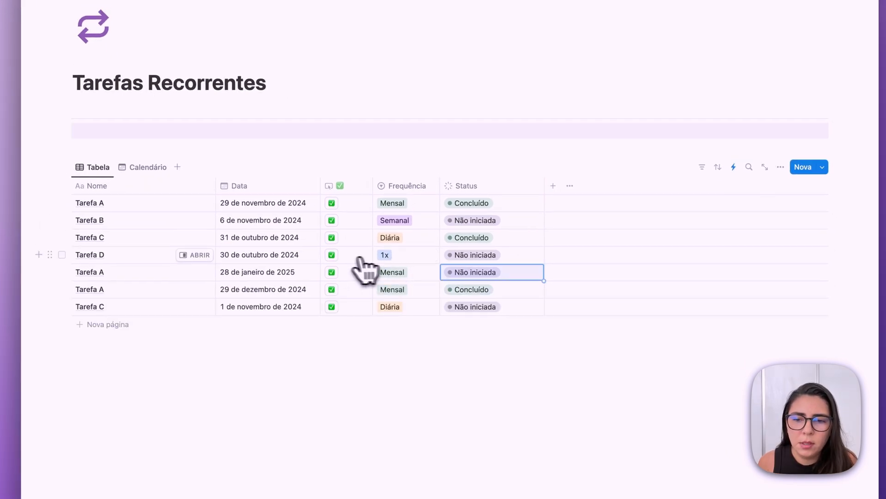
pyautogui.click(332, 255)
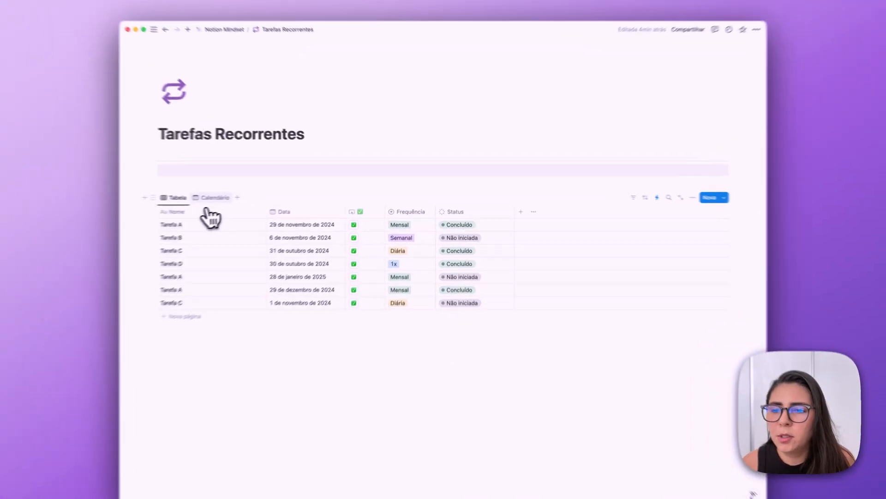
# Check the filter in the Calendário view, complete the Tarefa C dated 1 de novembro there, and return to the Tabela view.
pyautogui.click(250, 191)
pyautogui.click(664, 201)
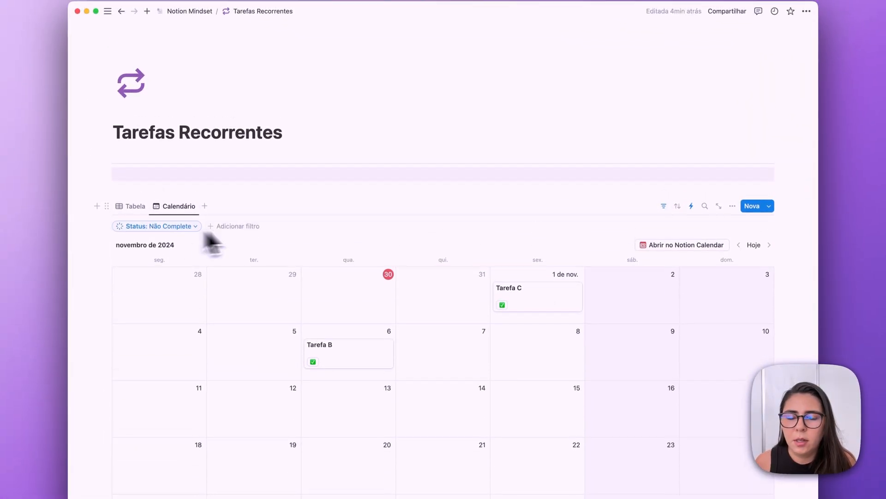
pyautogui.click(663, 206)
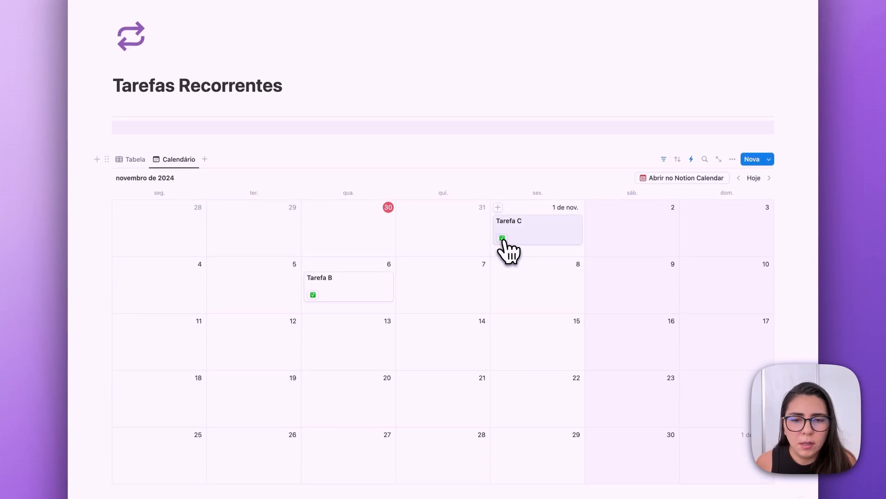
pyautogui.click(502, 237)
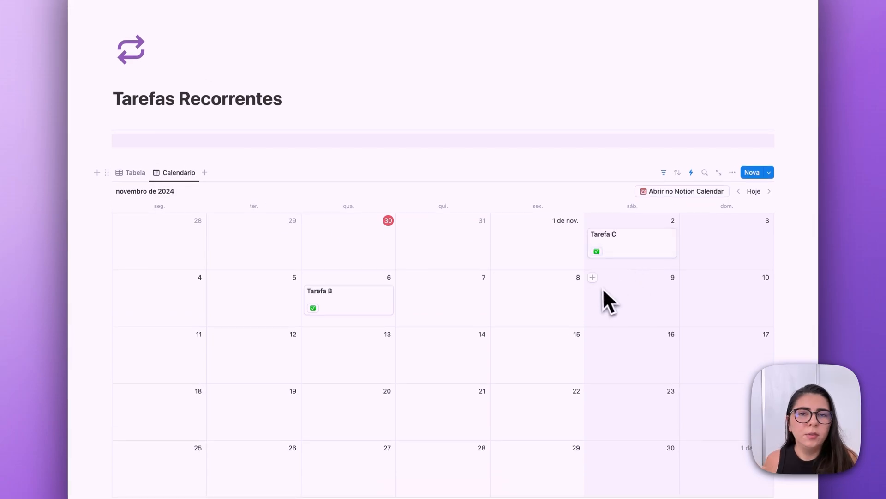
pyautogui.click(133, 172)
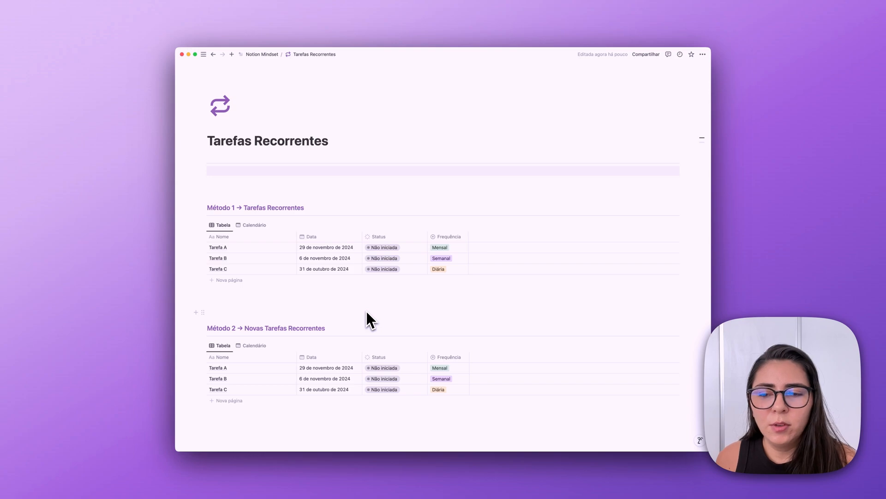
# Add a new Botão property to the Método 1 tasks table.
pyautogui.click(474, 236)
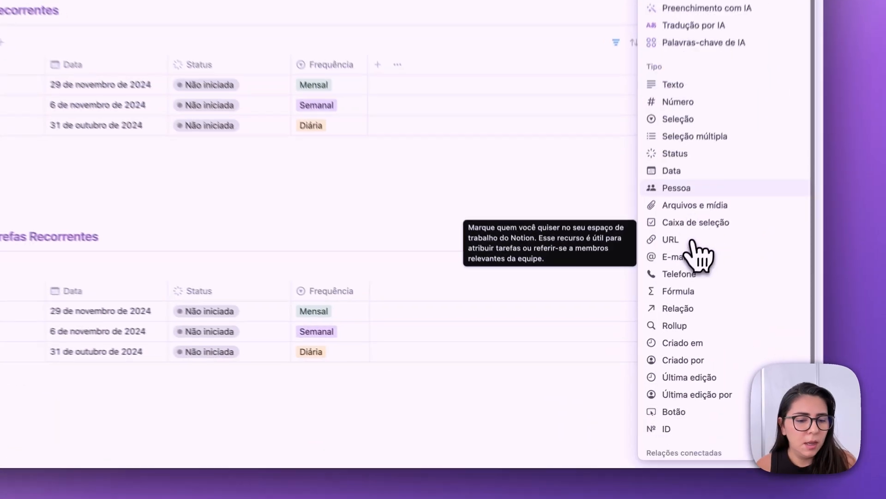
pyautogui.scroll(-3, 698, 259)
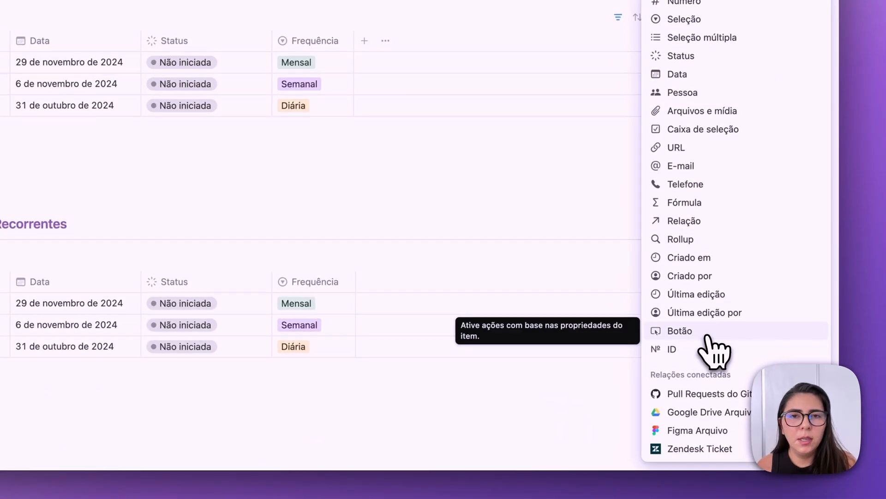
pyautogui.click(707, 332)
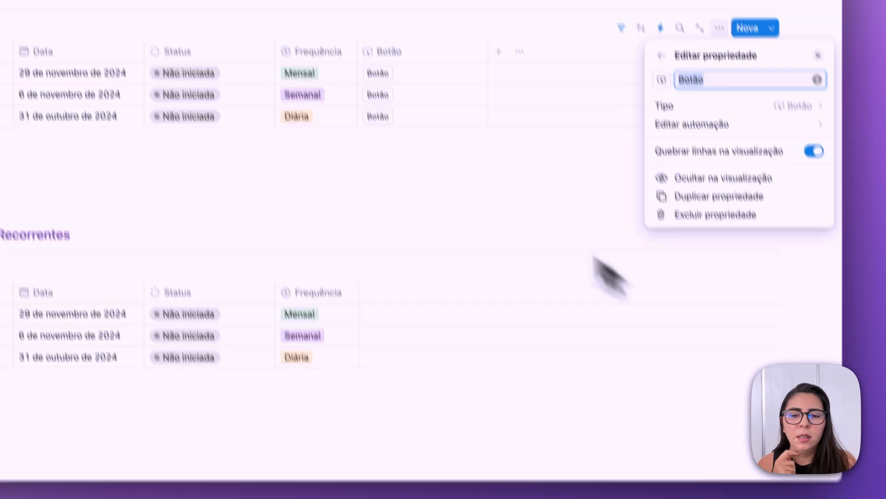
# Explore the Editar propriedade actions in the new button's automation, including Status, and close the automation without adding an action.
pyautogui.click(716, 131)
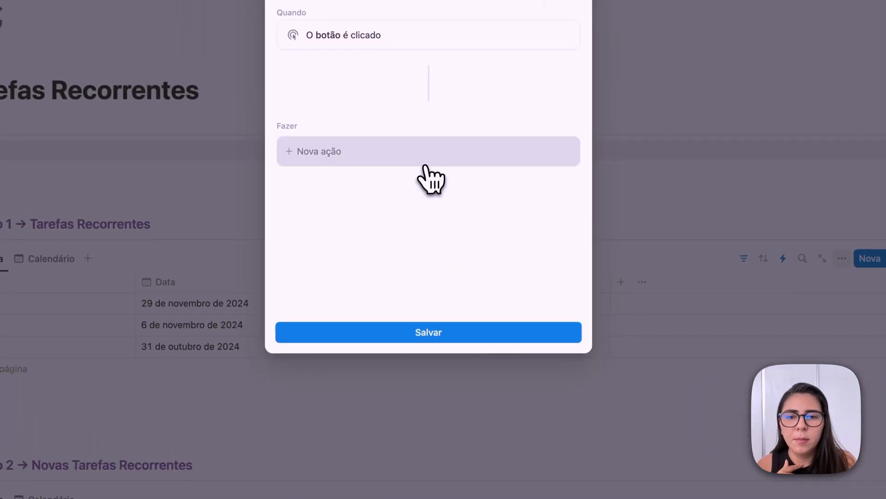
pyautogui.click(413, 149)
pyautogui.click(403, 217)
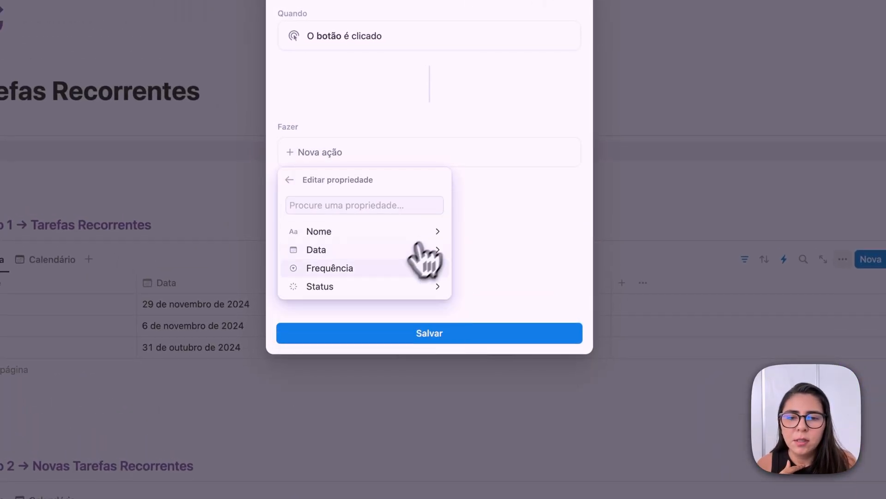
pyautogui.click(368, 285)
pyautogui.click(440, 91)
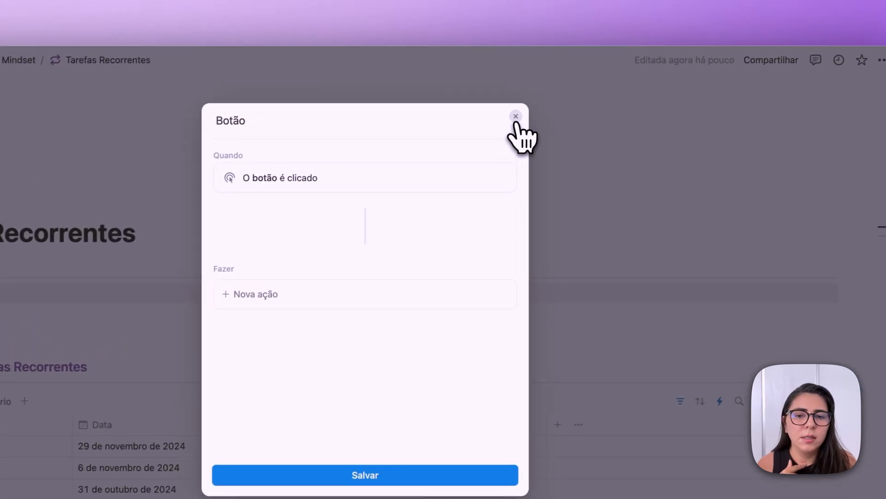
pyautogui.click(516, 116)
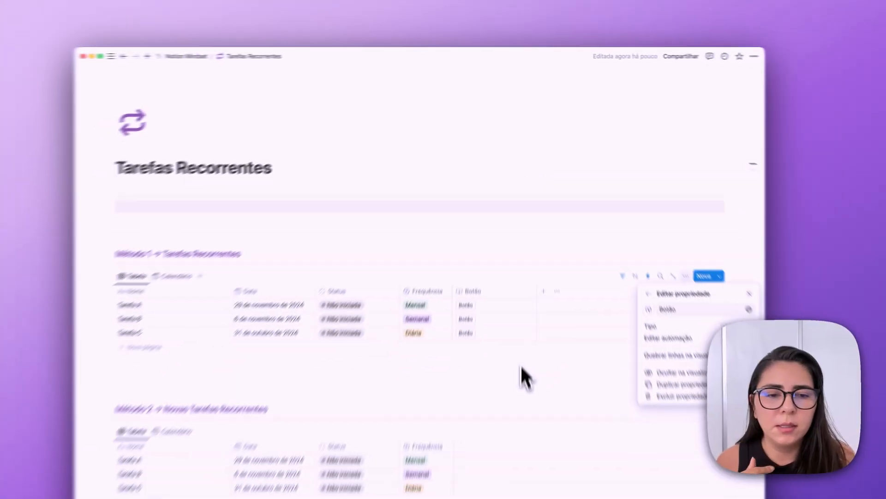